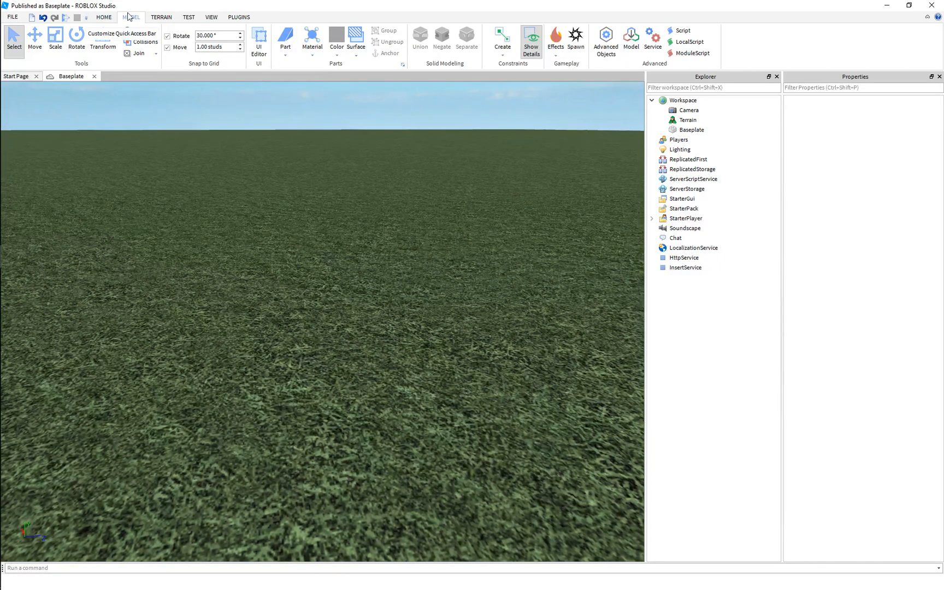
Insert a wedge part onto the baseplate.
left_click(288, 54)
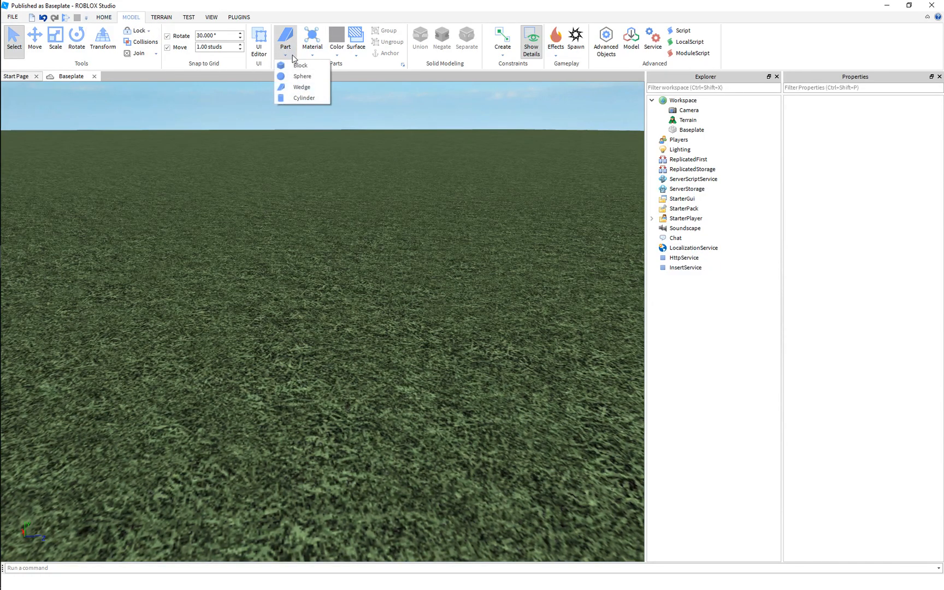
left_click(303, 87)
scroll(394, 246, "down", 3)
right_click_drag(394, 247, 400, 223)
key("a")
key("s")
key("d")
left_click(400, 224)
key("w")
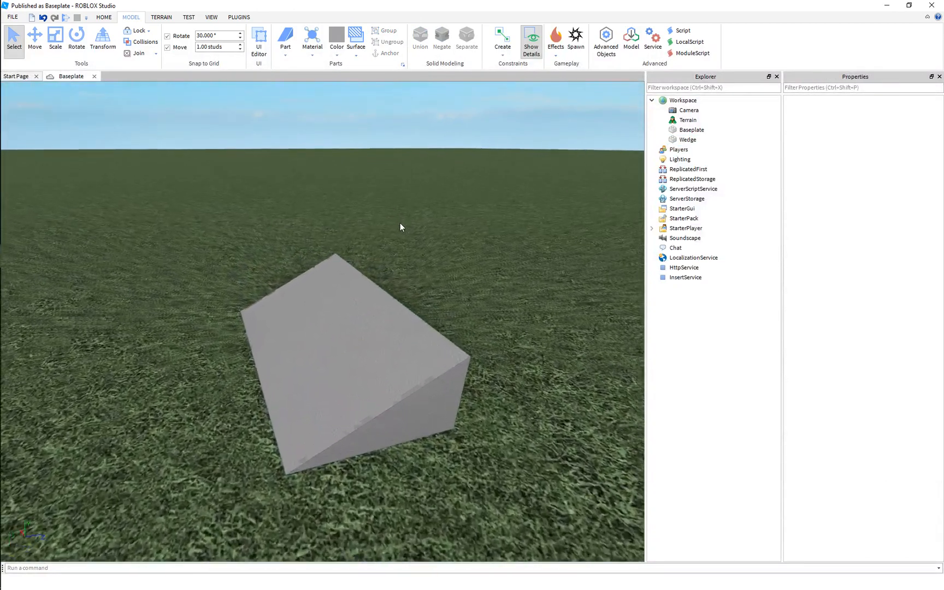
Insert a block part and place it on the baseplate beside the wedge.
left_click(285, 57)
left_click(314, 66)
right_click_drag(417, 285, 417, 285)
key("s")
key("d")
left_click_drag(300, 280, 516, 334)
Review the shape options offered for the block and the list of insertable part types.
left_click(890, 384)
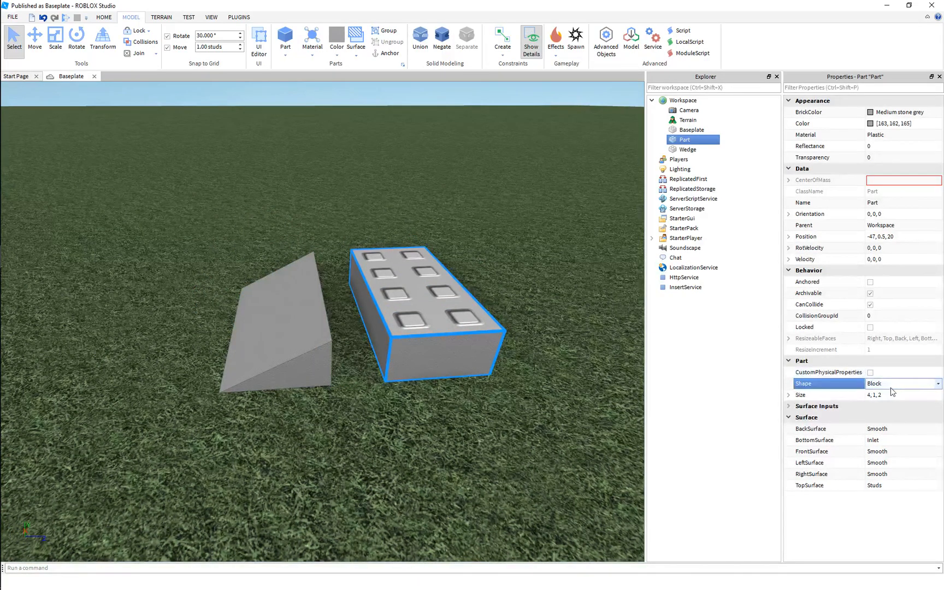
left_click(890, 385)
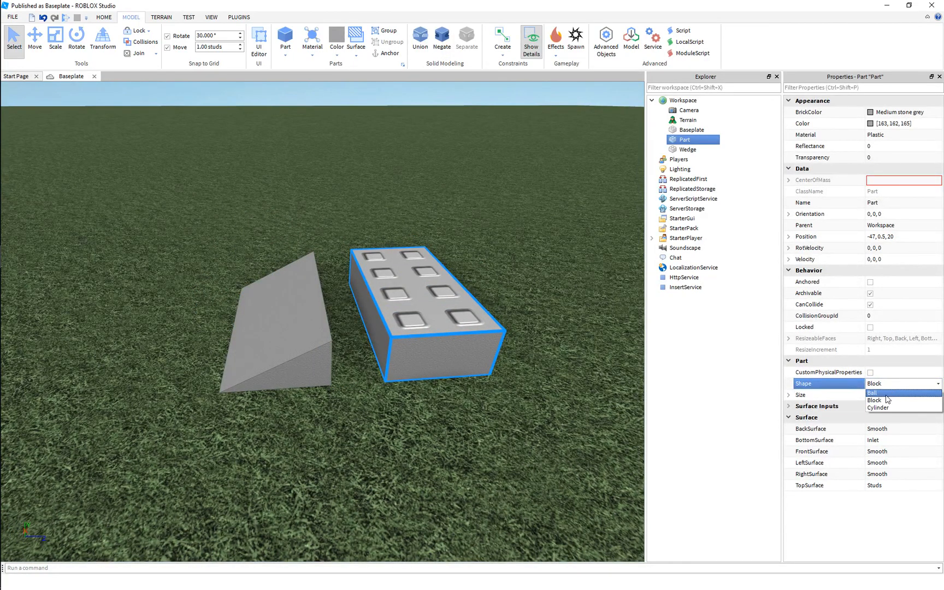
left_click(293, 286)
right_click_drag(292, 286, 310, 255)
left_click(314, 258)
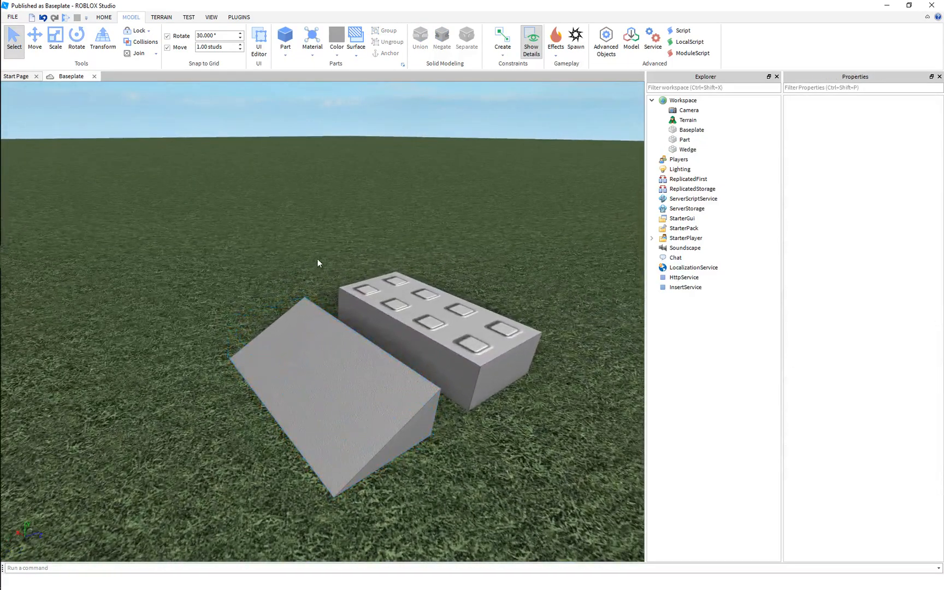
scroll(317, 258, "up", 3)
left_click(295, 49)
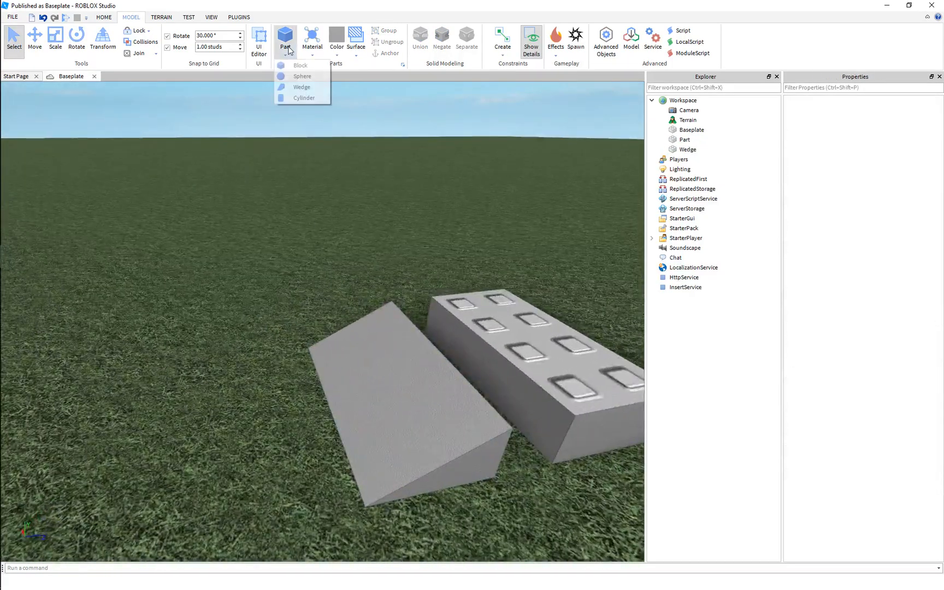
left_click(316, 179)
Insert a TrussPart and place it beside the wedge at about -46, 1, 14.
right_click(288, 305)
mouse_move(364, 501)
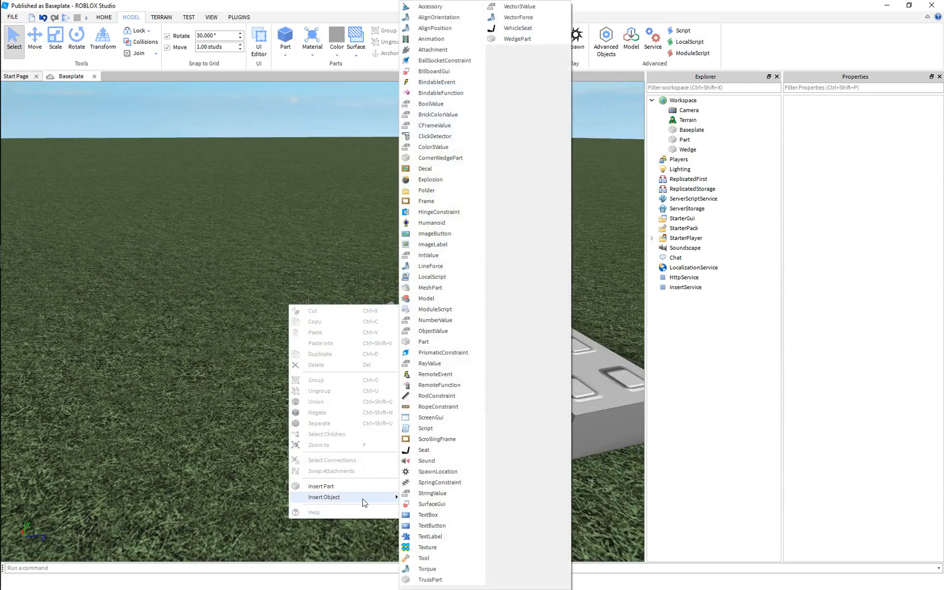
left_click(430, 578)
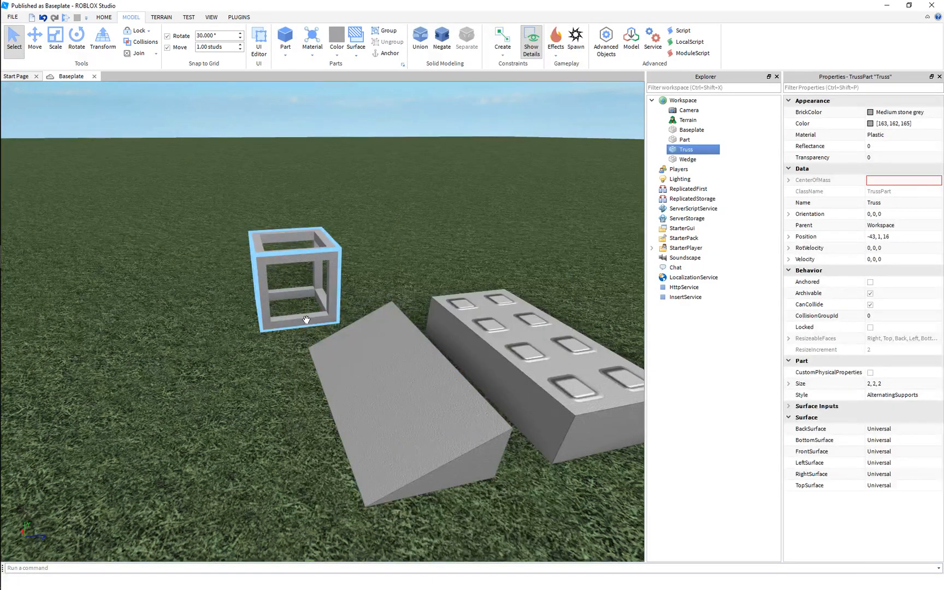
left_click_drag(304, 320, 256, 407)
scroll(287, 435, "down", 4)
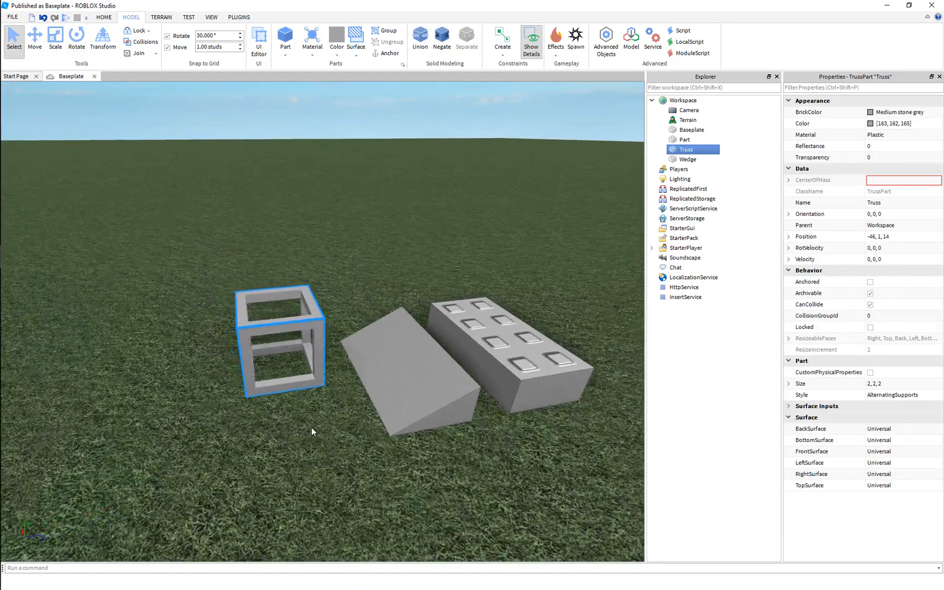
right_click(312, 427)
mouse_move(371, 407)
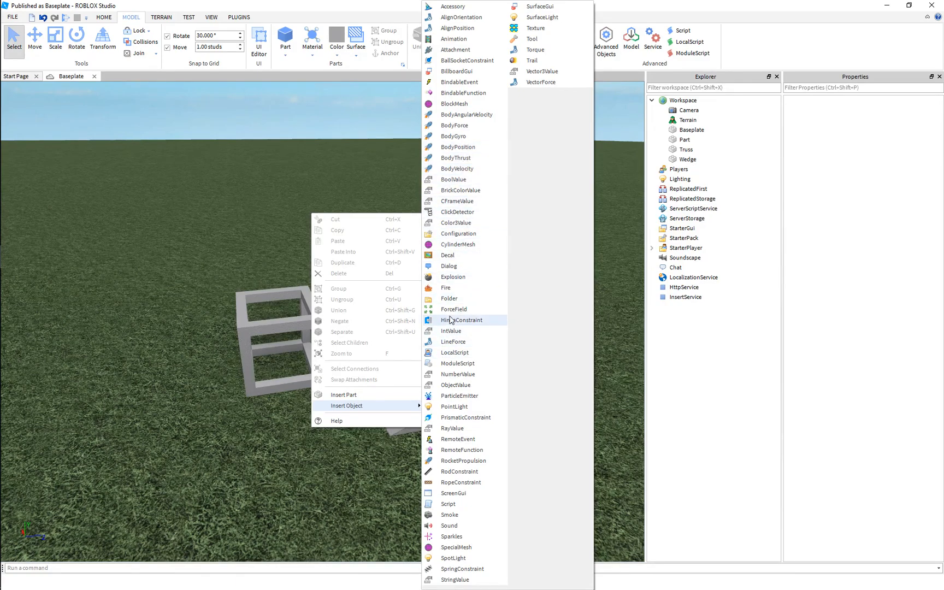
left_click(226, 216)
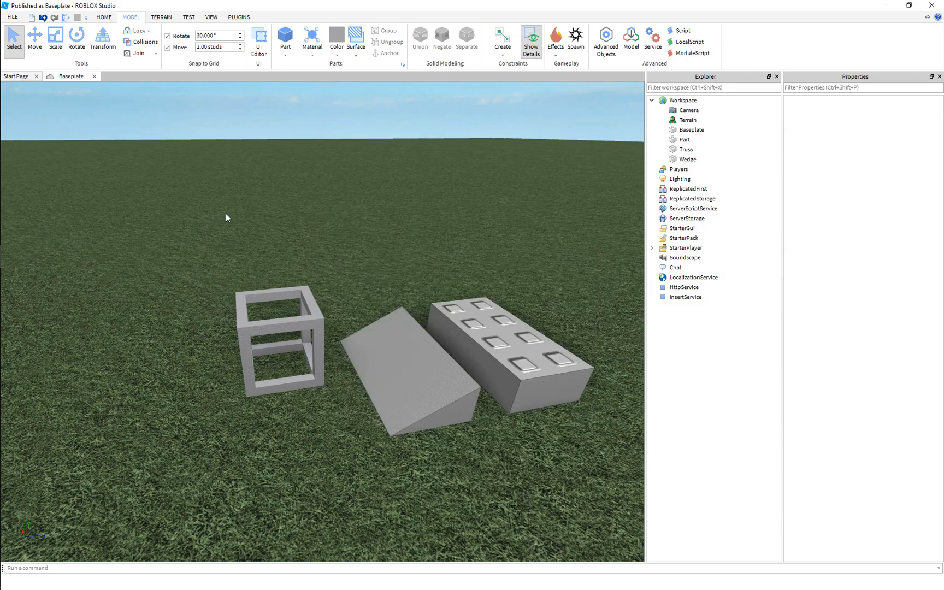
Insert a CornerWedgePart and place it next to the truss at the end of the row.
right_click(320, 272)
mouse_move(410, 465)
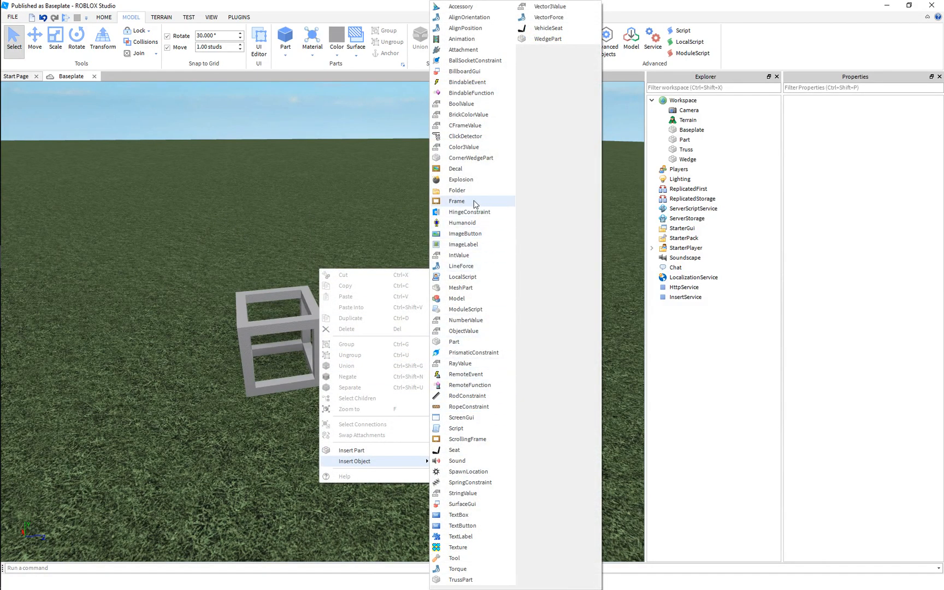
left_click(468, 160)
right_click_drag(468, 160, 454, 164)
key("d")
left_click_drag(464, 244, 260, 394)
scroll(260, 394, "down", 5)
left_click_drag(302, 334, 266, 335)
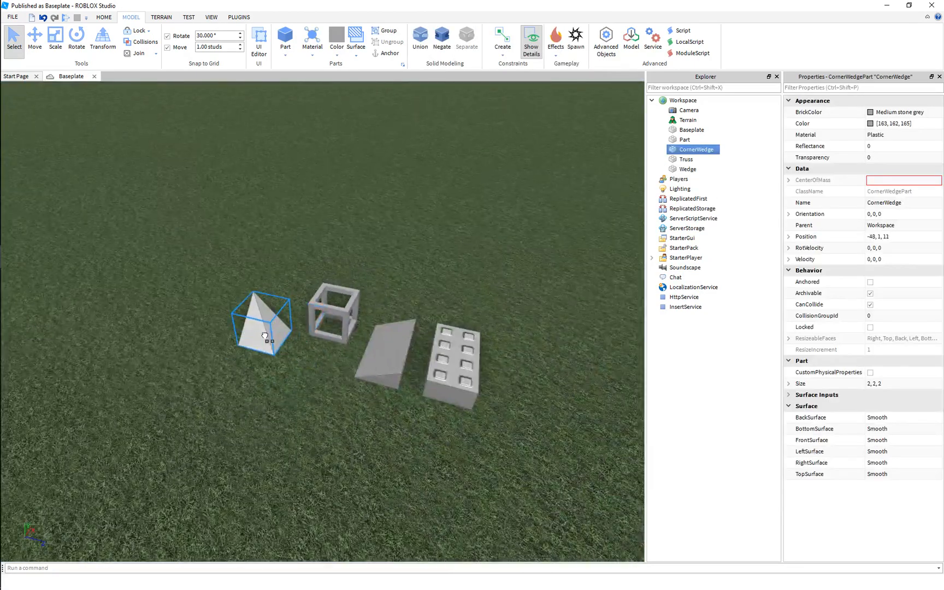
Examine the row of corner wedge, truss, wedge and block parts from several angles.
left_click(298, 246)
scroll(297, 246, "up", 2)
right_click_drag(297, 246, 297, 246)
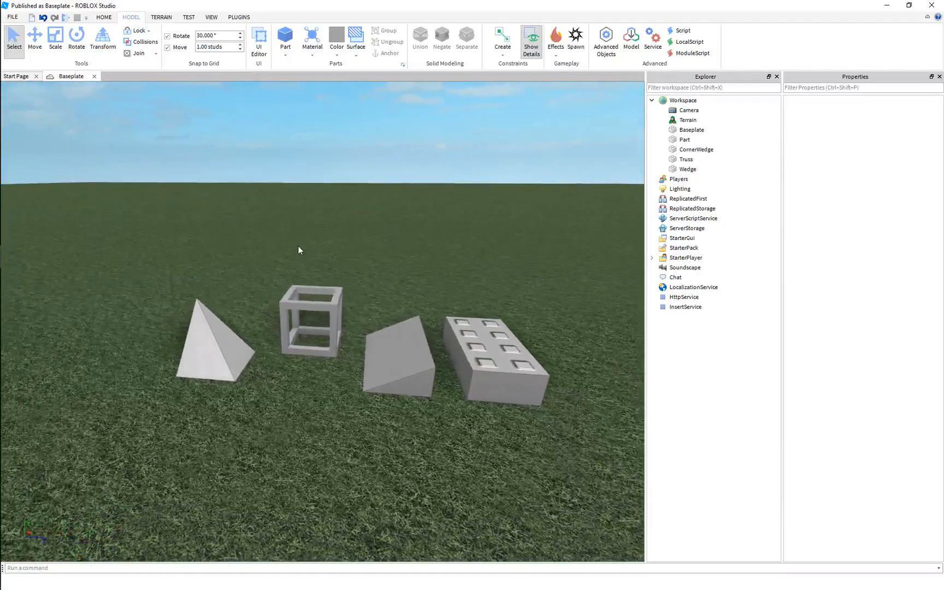
left_click_drag(149, 227, 567, 430)
left_click(351, 238)
right_click_drag(351, 238, 351, 238)
scroll(352, 239, "down", 4)
scroll(351, 239, "up", 3)
scroll(351, 240, "up", 2)
left_click(168, 284)
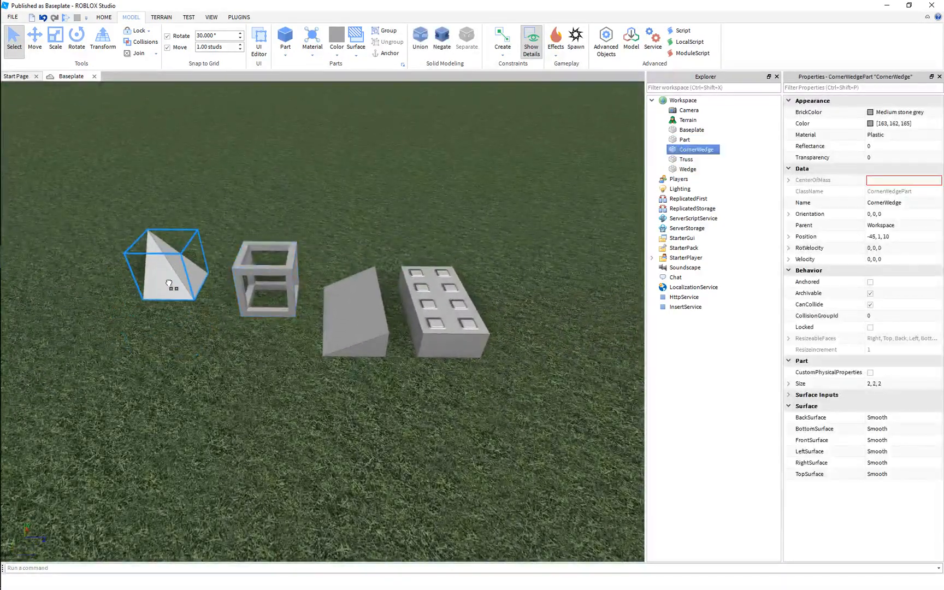
left_click(268, 219)
right_click_drag(270, 214, 270, 215)
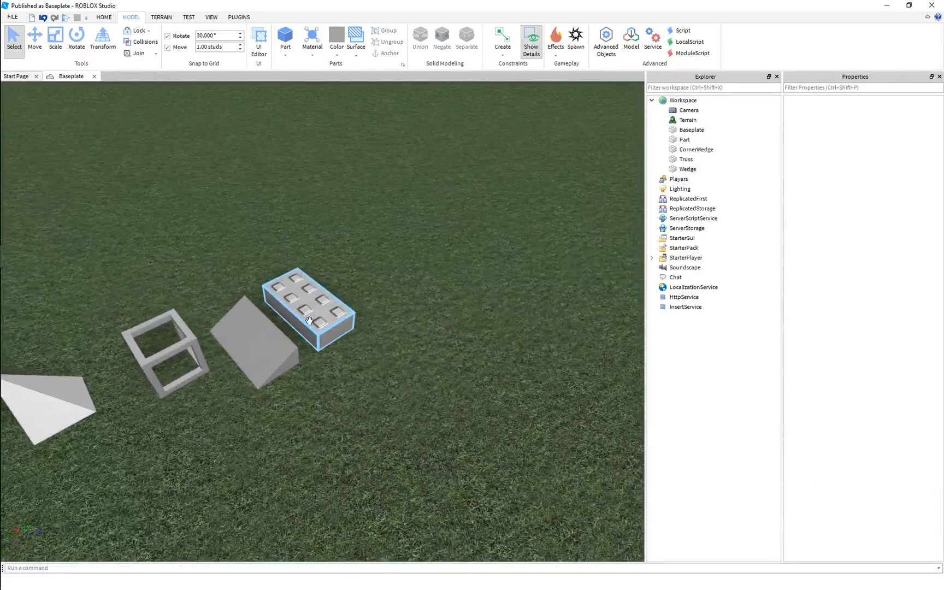
Inspect the block part up close and look over its properties.
left_click(310, 299)
right_click_drag(412, 281, 412, 280)
key("f")
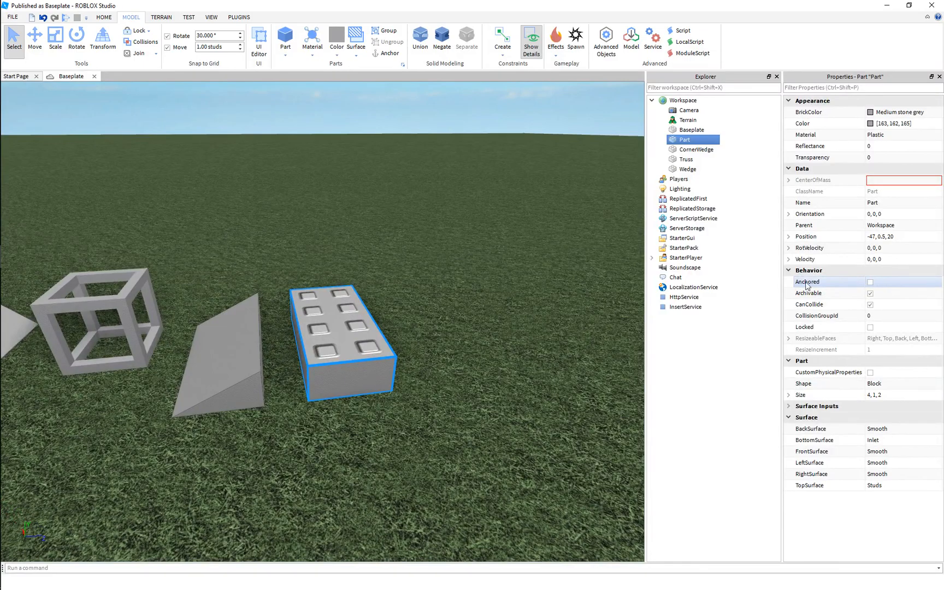
left_click(379, 253)
scroll(379, 253, "up", 3)
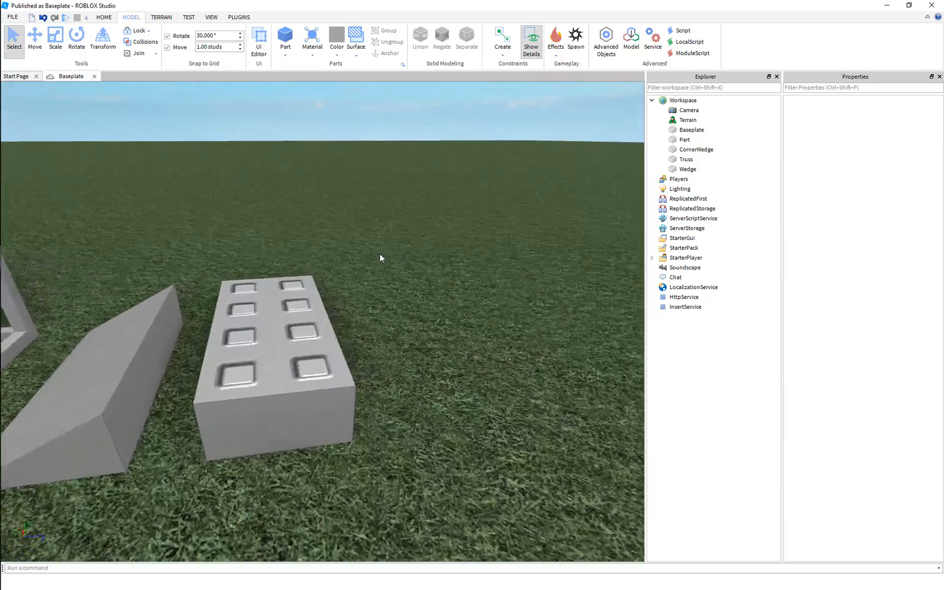
scroll(380, 253, "down", 3)
right_click_drag(380, 255, 383, 258)
key("e")
key("w")
Anchor the block part at the end of the row.
left_click(333, 348)
right_click_drag(427, 296, 434, 299)
key("a")
key("d")
key("d")
key("a")
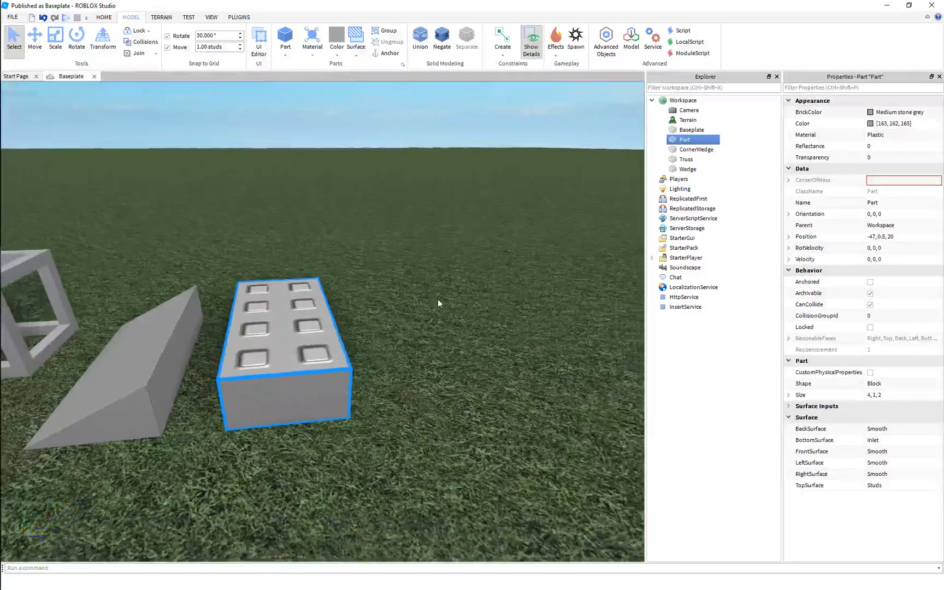
key("a")
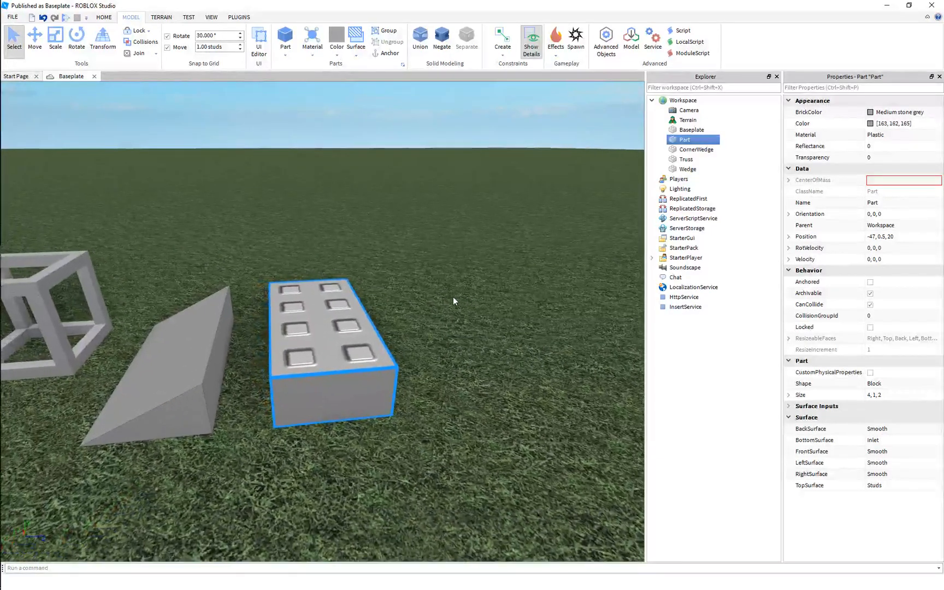
left_click(894, 284)
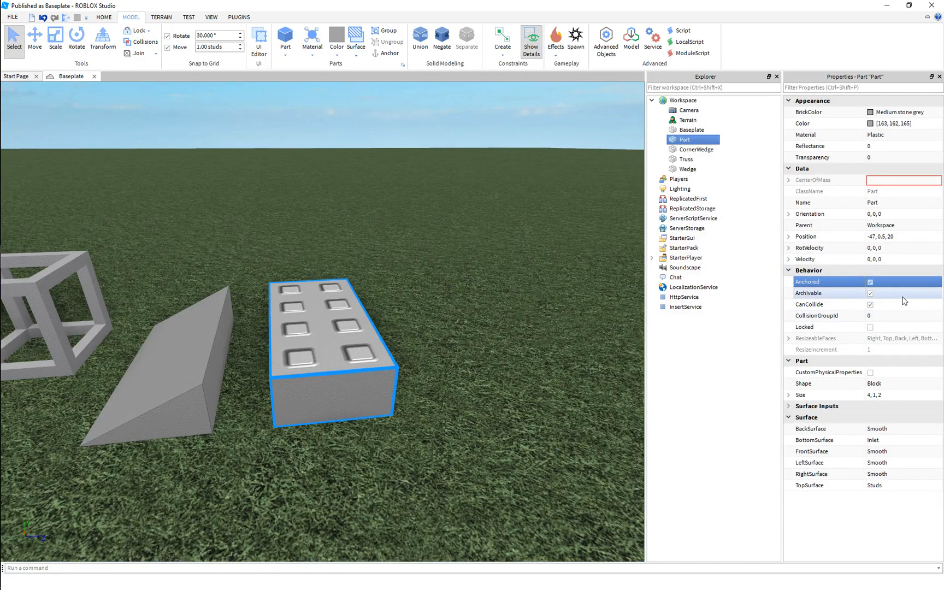
Set the block's bottom and top surfaces to Smooth.
left_click(893, 441)
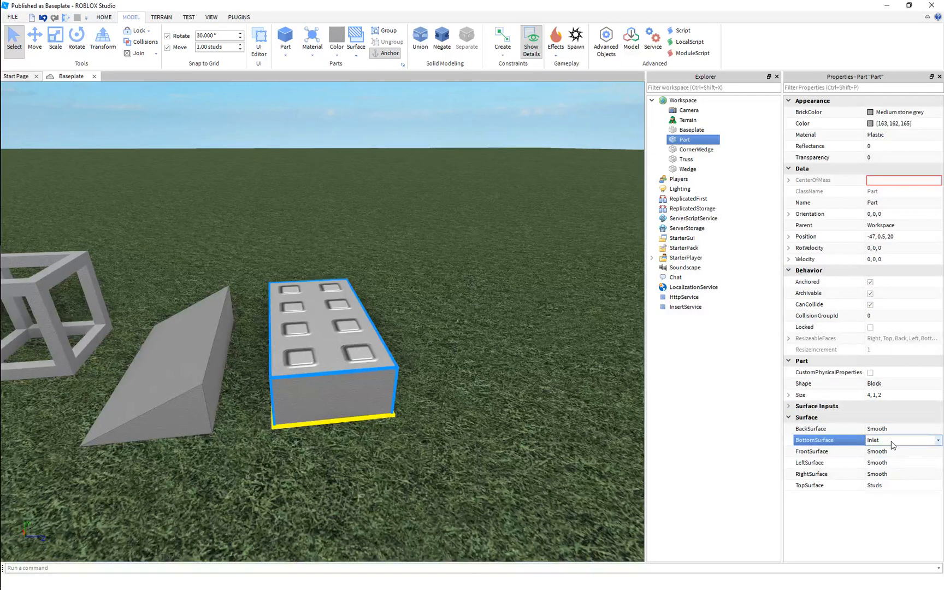
left_click(896, 486)
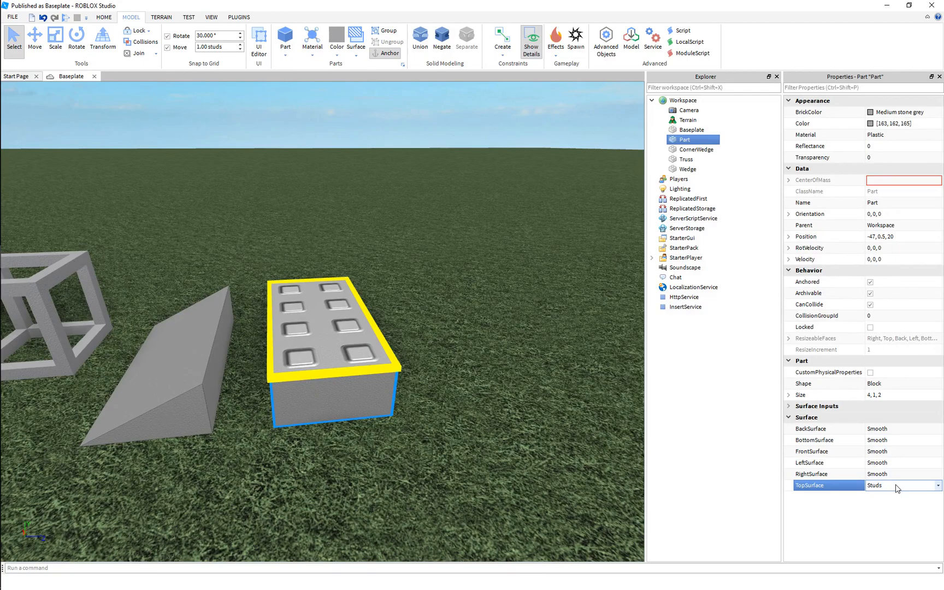
scroll(891, 486, "up", 3)
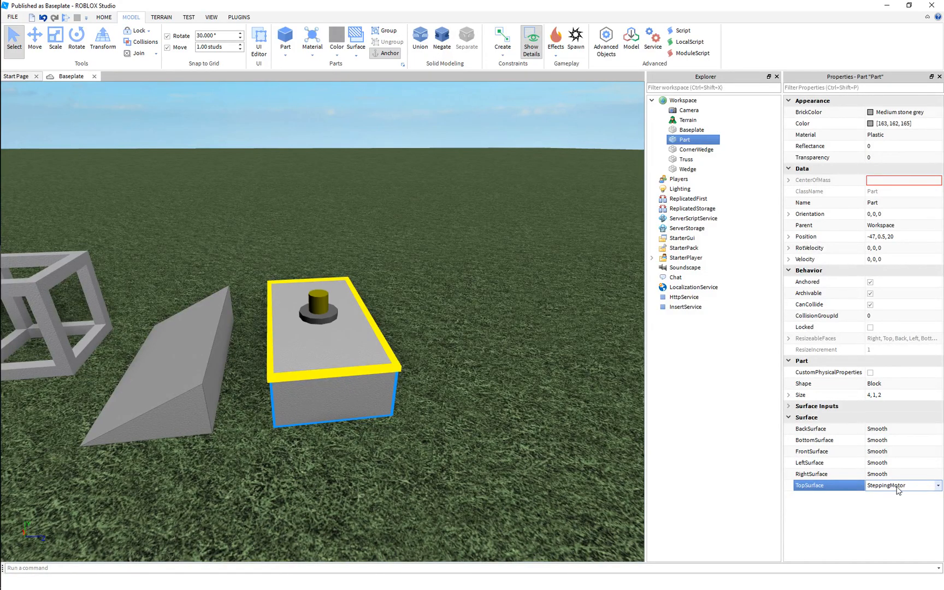
scroll(895, 489, "up", 8)
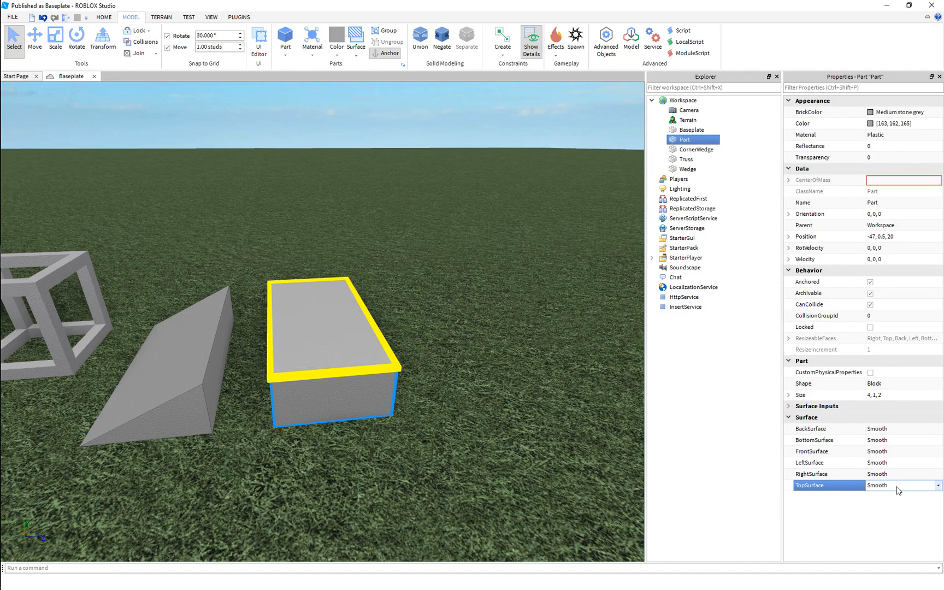
Duplicate the smooth block and place the copy away from the row at about -52, 0.5, 28.
left_click(501, 297)
key("s")
right_click_drag(496, 281, 498, 283)
left_click(318, 304)
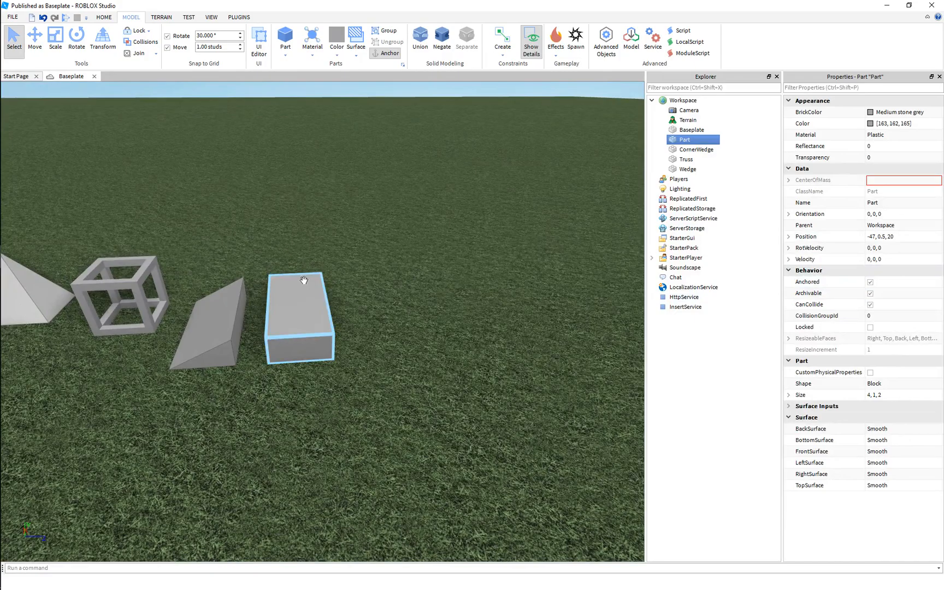
key("ctrl+d")
left_click_drag(330, 285, 421, 384)
scroll(441, 355, "down", 4)
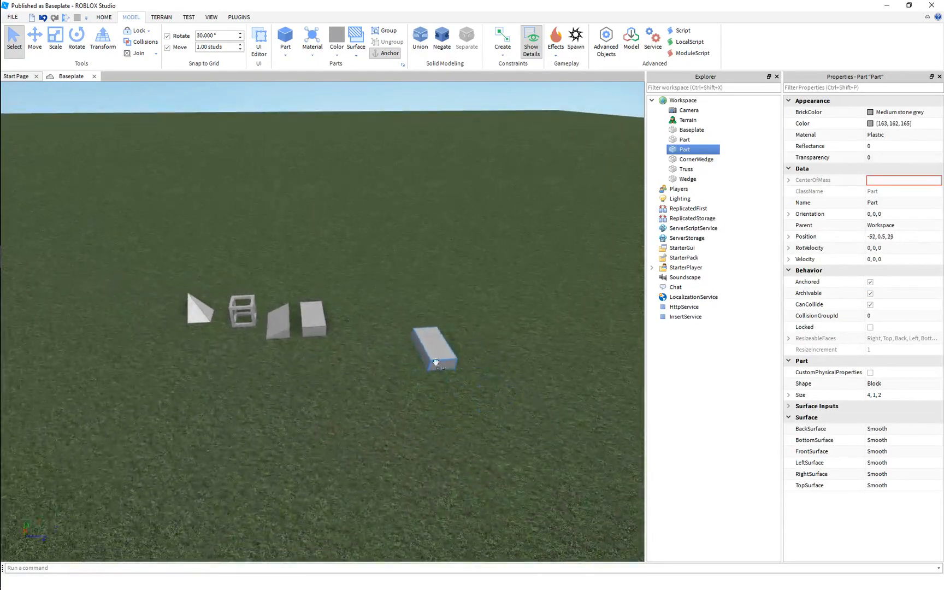
scroll(421, 384, "up", 5)
Scale the copied block down to a size of 1, 1, 1.
right_click_drag(421, 384, 419, 379)
key("ctrl+3")
scroll(369, 360, "down", 3)
scroll(370, 359, "up", 2)
scroll(369, 359, "down", 2)
right_click_drag(369, 359, 368, 356)
scroll(369, 356, "up", 2)
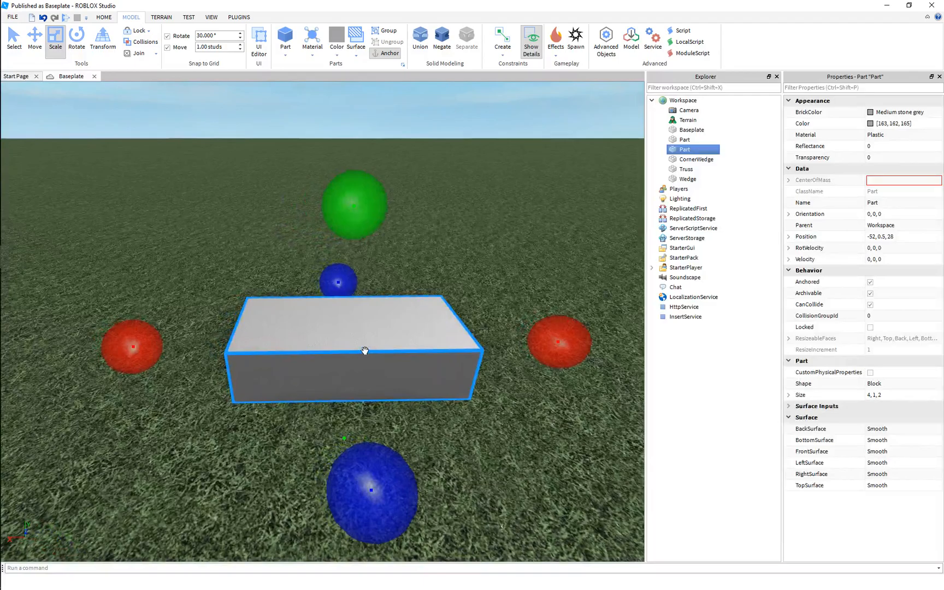
left_click_drag(563, 344, 368, 340)
scroll(366, 339, "up", 2)
right_click_drag(367, 340, 344, 337)
left_click_drag(143, 323, 245, 326)
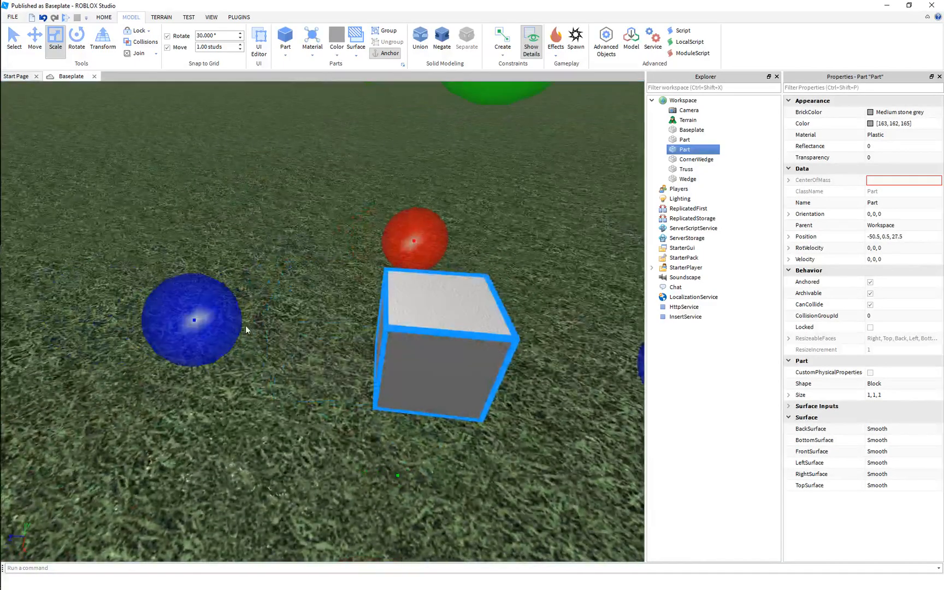
Widen the small cube along the blue axis to a size of 1, 1, 2.
scroll(322, 318, "down", 2)
right_click_drag(323, 318, 323, 318)
scroll(322, 317, "up", 2)
scroll(323, 318, "down", 2)
left_click_drag(435, 350, 481, 345)
scroll(411, 415, "down", 3)
right_click_drag(368, 391, 367, 389)
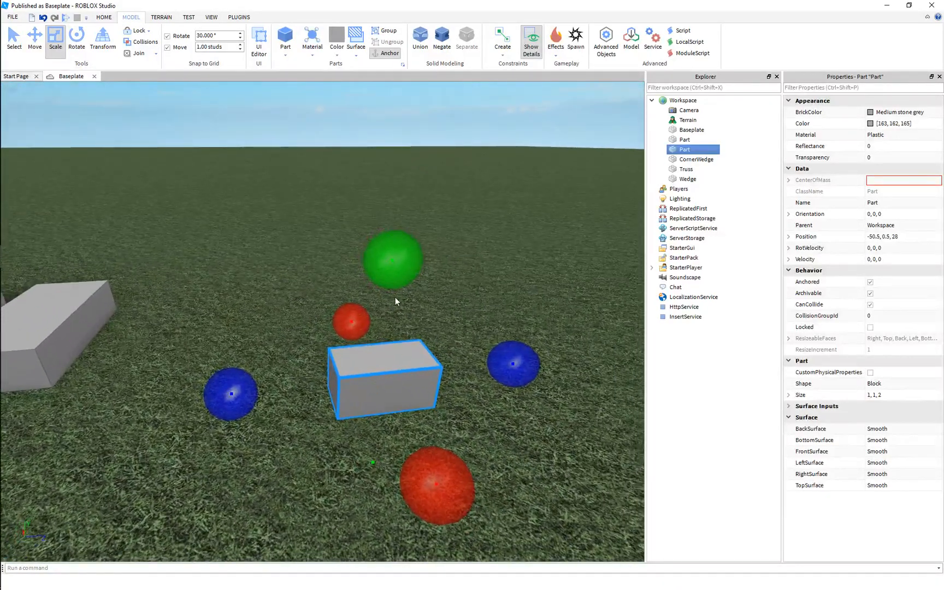
Stretch the block upward to a size of 1, 2, 2.
left_click_drag(398, 273, 401, 182)
key("d")
key("w")
right_click_drag(415, 270, 415, 271)
key("s")
key("a")
Duplicate the block, raise the copy directly on top of it, and widen the copy to 1, 2, 4.
key("ctrl+d")
key("ctrl+2")
left_click_drag(315, 253, 311, 175)
key("ctrl+3")
left_click_drag(158, 307, 62, 298)
left_click_drag(465, 289, 507, 287)
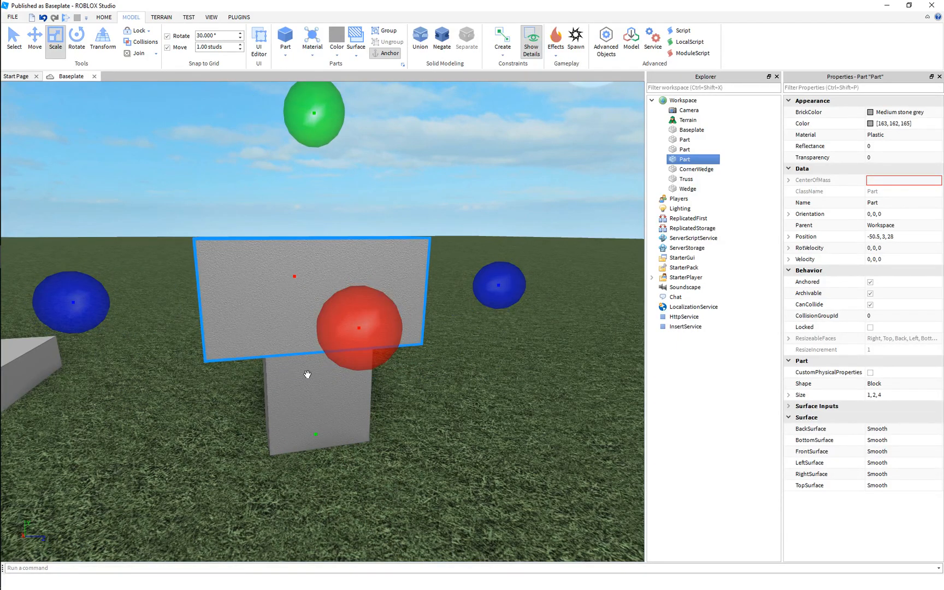
Duplicate the lower block and raise the copy to -50.5, 4, 28 so it projects above the wide block.
left_click(308, 374)
key("ctrl+2")
left_click_drag(312, 196, 326, 60)
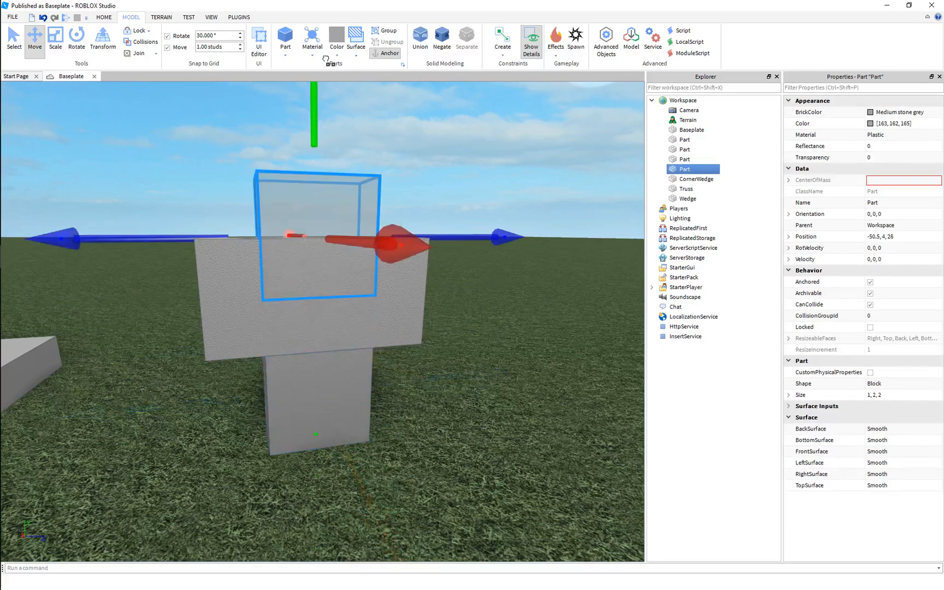
key("ctrl+3")
left_click_drag(319, 371, 334, 343)
Examine the stacked block figure and its individual parts from several sides.
left_click(486, 292)
scroll(486, 293, "down", 2)
right_click_drag(486, 292, 486, 292)
key("a")
left_click(338, 274)
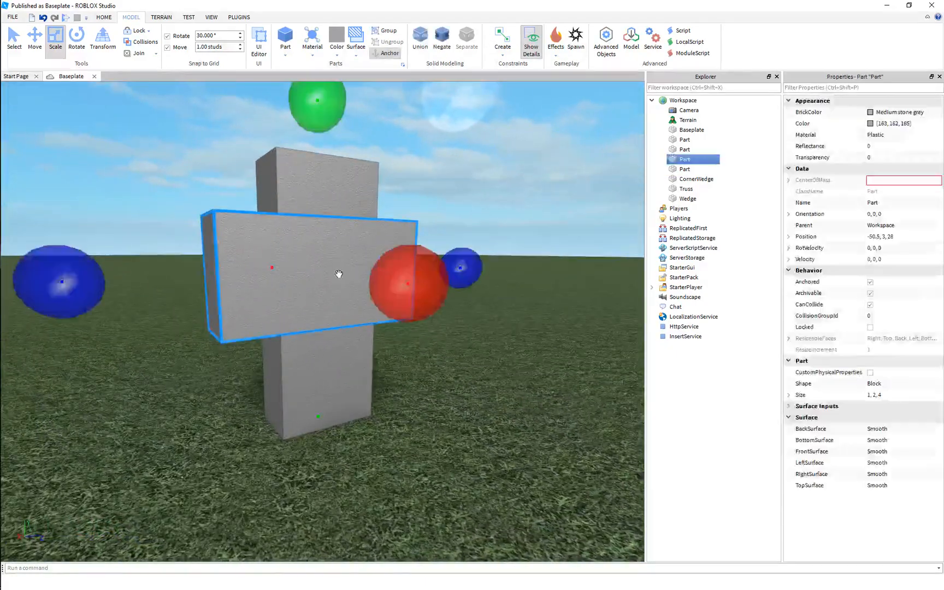
scroll(331, 369, "down", 2)
left_click(425, 373)
right_click_drag(444, 376, 445, 375)
key("w")
left_click_drag(259, 265, 455, 441)
left_click(434, 434)
right_click_drag(432, 434, 425, 427)
scroll(351, 408, "down", 5)
scroll(353, 400, "up", 2)
scroll(352, 400, "up", 2)
left_click(344, 383)
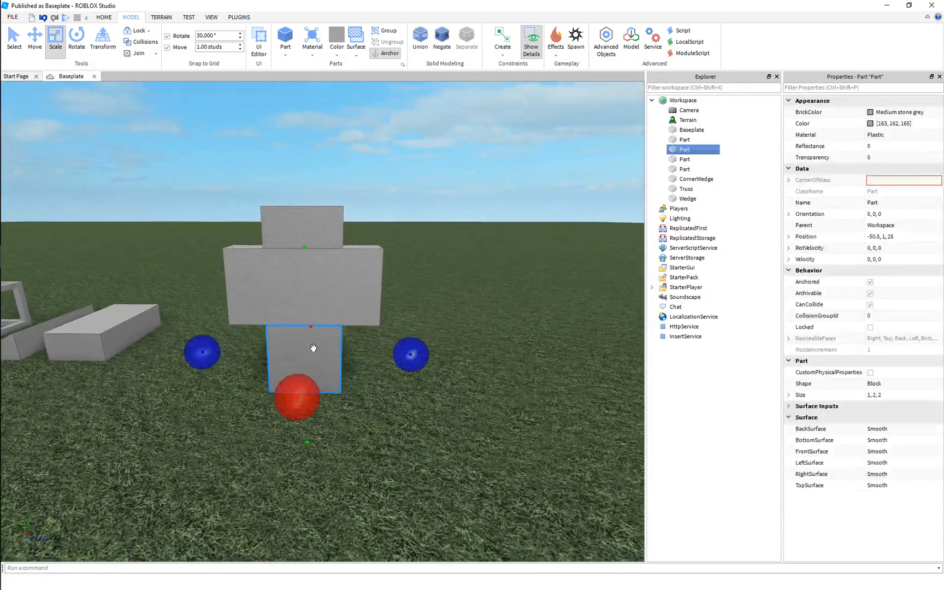
left_click(354, 354)
right_click_drag(353, 354, 354, 352)
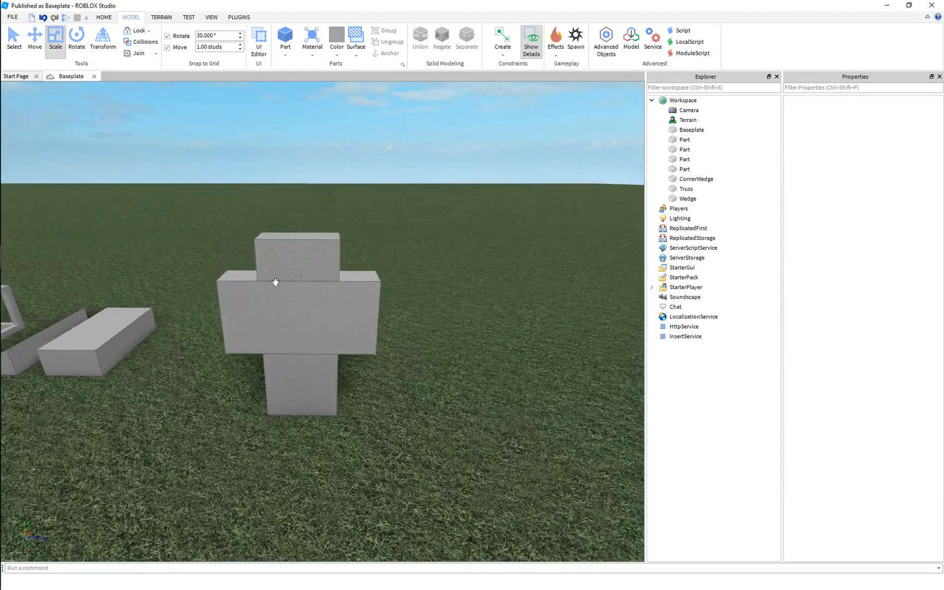
Group the figure's three blocks into a model and ungroup them again.
left_click_drag(189, 192, 400, 450)
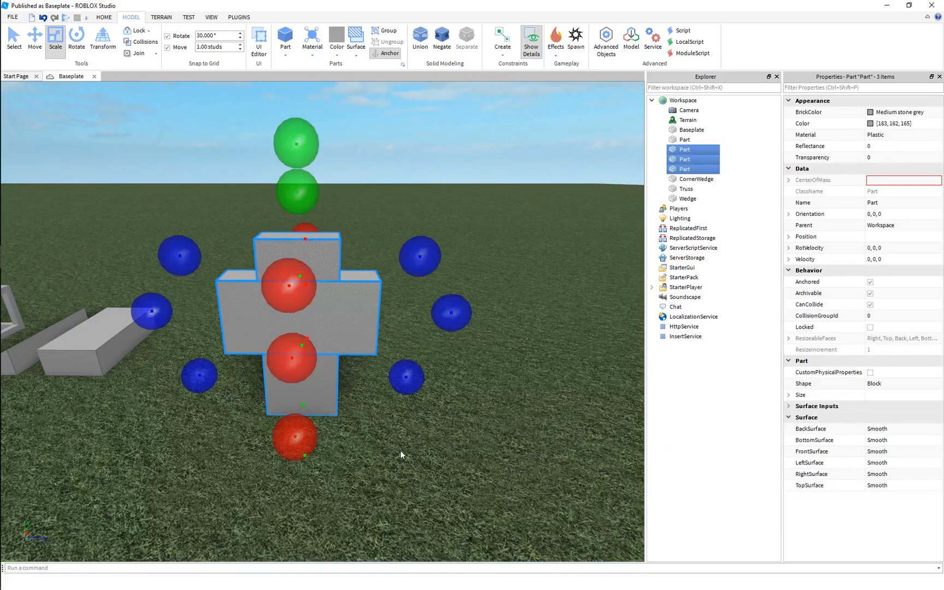
key("ctrl+g")
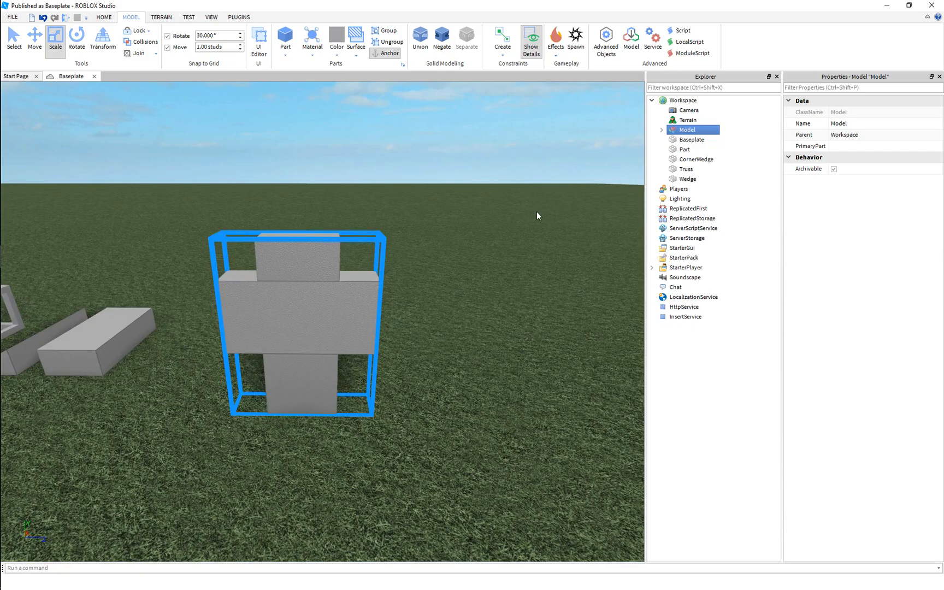
key("ctrl+u")
left_click(612, 229)
Group the figure's three blocks into one model and name it PlayerSize.
left_click(685, 149)
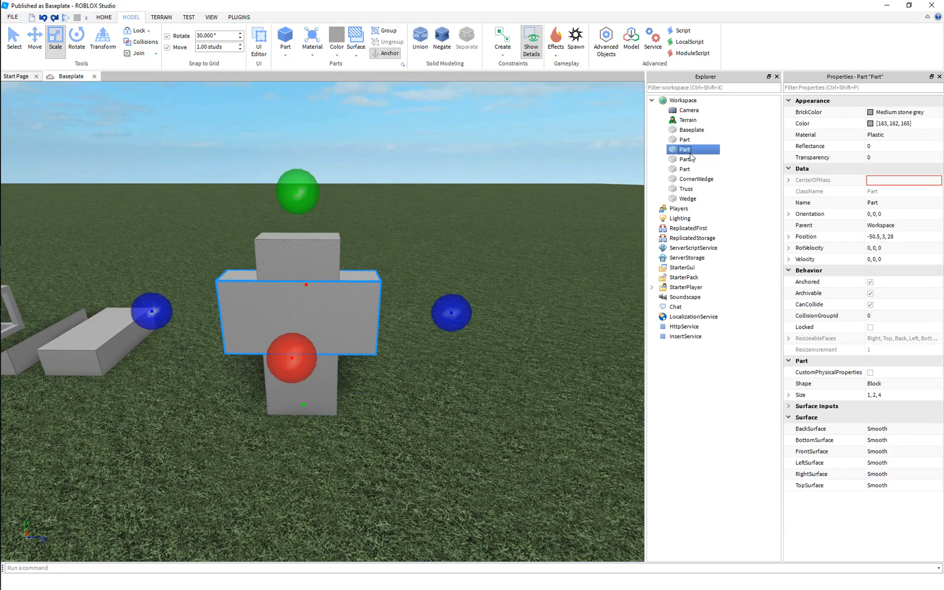
left_click(685, 170, "shift")
right_click(680, 160)
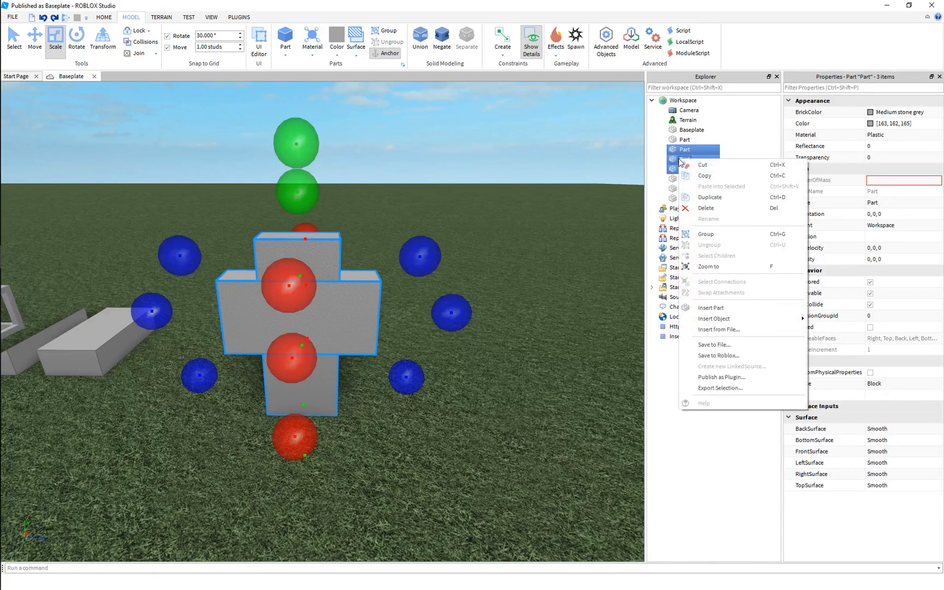
left_click(706, 234)
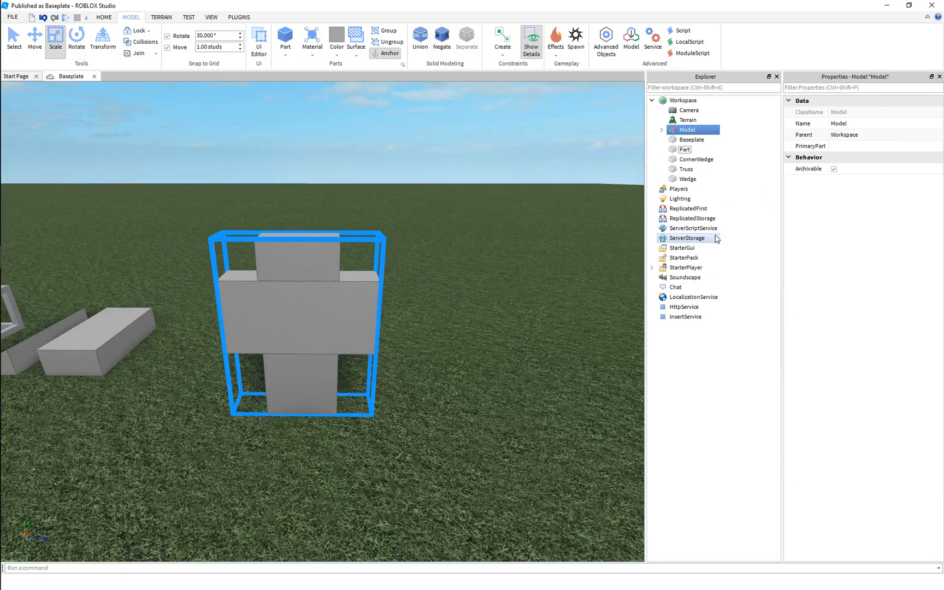
left_click(463, 283)
left_click(686, 131)
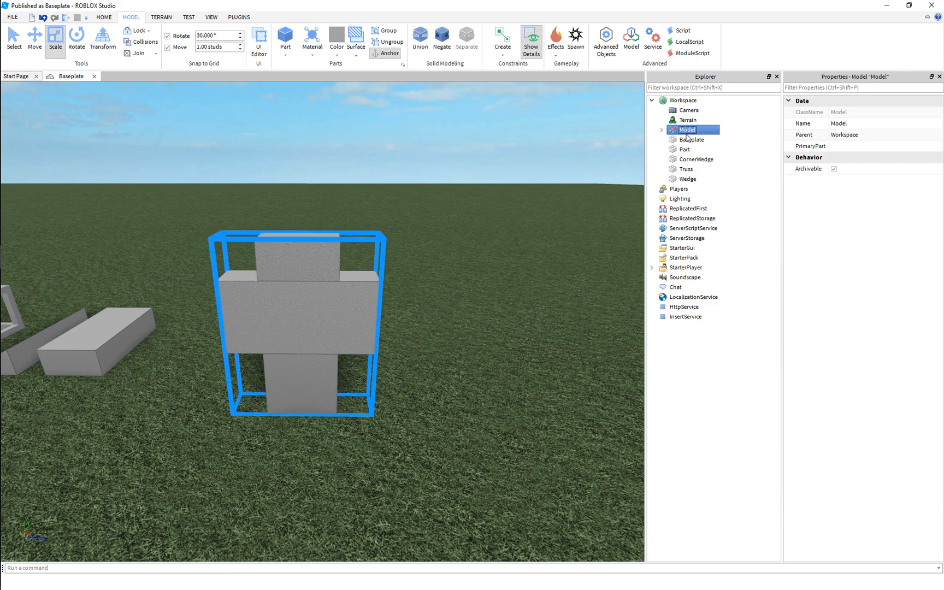
left_click(856, 123)
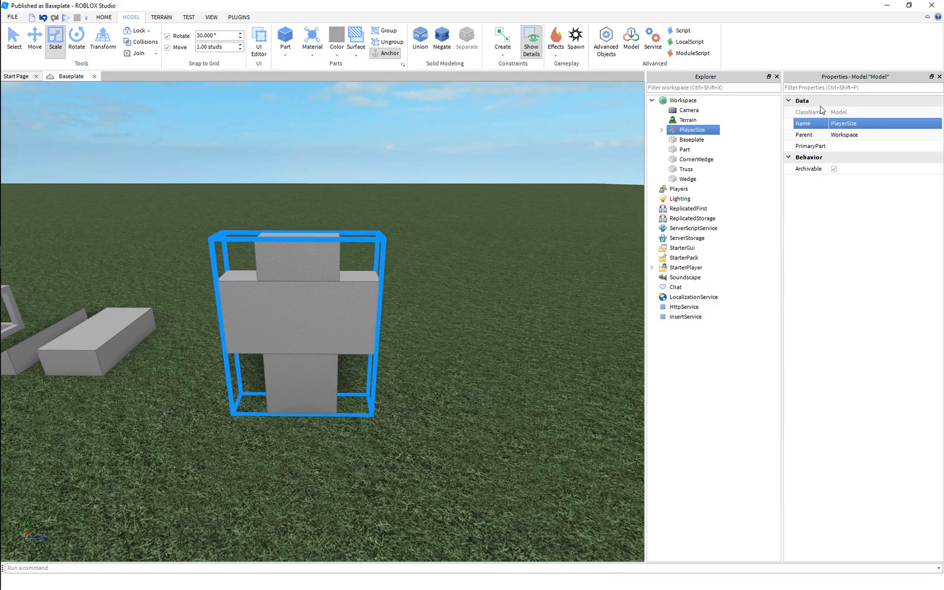
Duplicate the loose 4, 1, 2 block and place the copy on the ground in front of the figure at -48, 0.5, 31.
left_click(450, 276)
key("s")
right_click_drag(452, 273, 452, 274)
key("w")
key("q")
left_click_drag(295, 389, 325, 352)
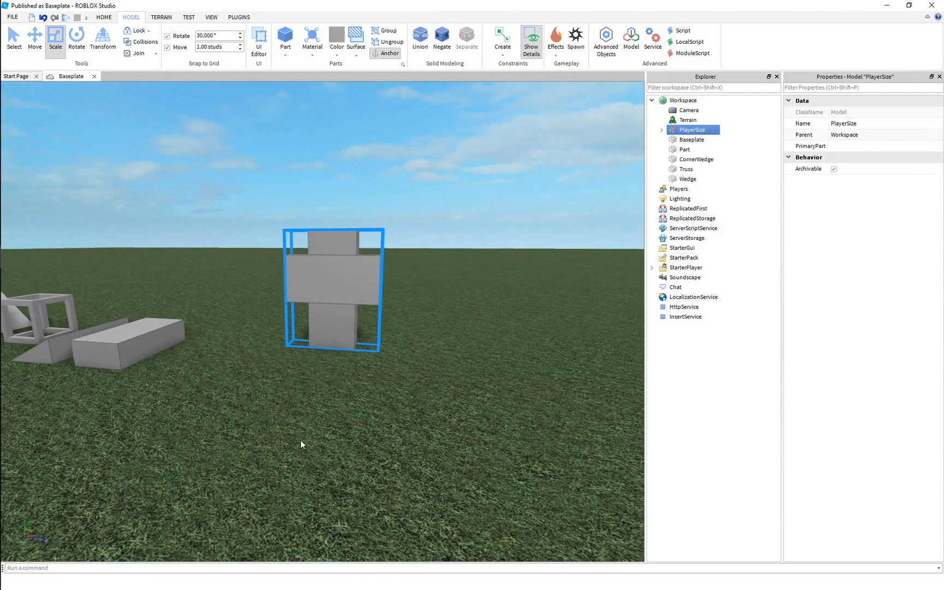
left_click(308, 434)
key("s")
right_click_drag(255, 310, 255, 310)
key("e")
key("w")
left_click(180, 364)
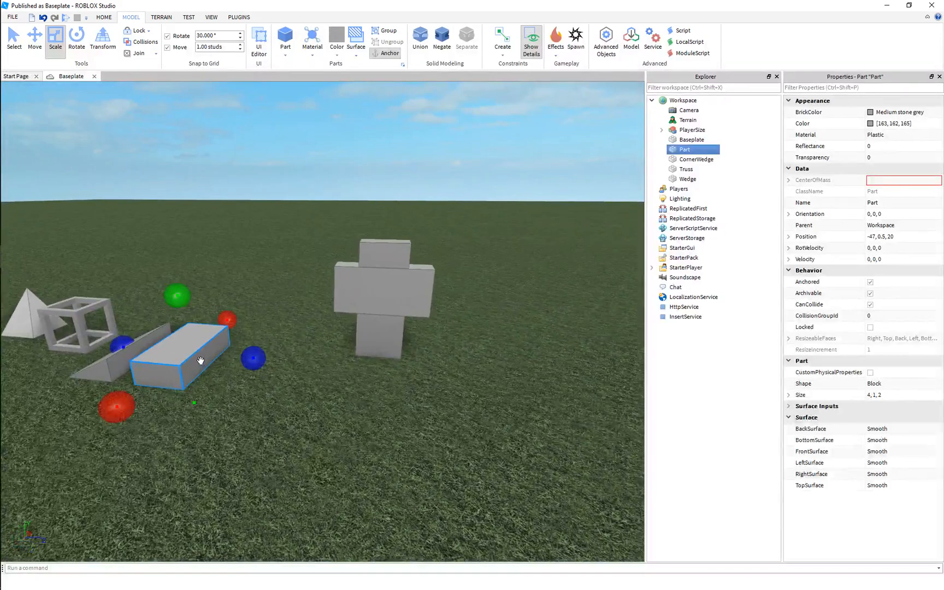
key("ctrl+d")
left_click_drag(201, 361, 507, 397)
key("w")
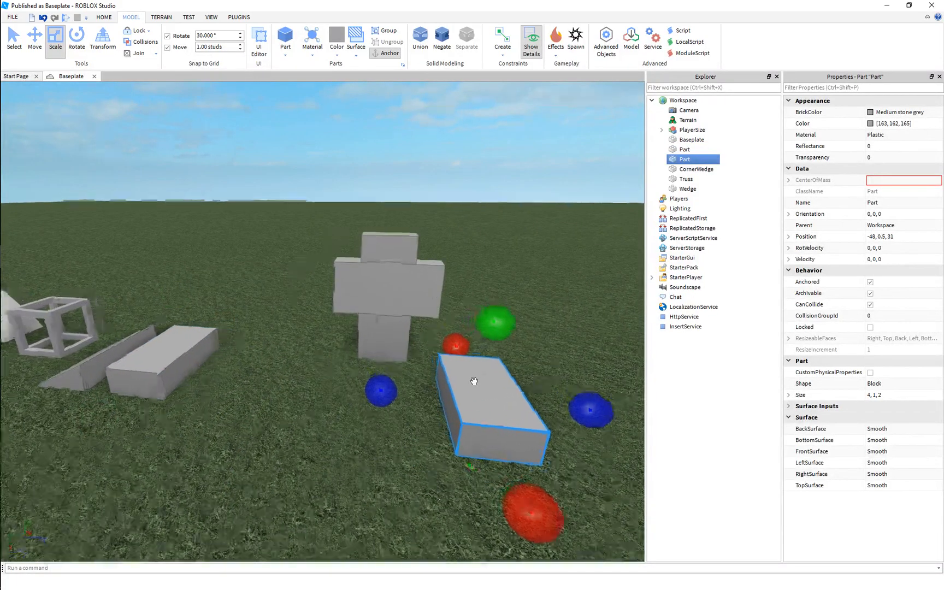
Expand the PlayerSize model and inspect its parts together with the loose block beside the figure.
right_click_drag(462, 382, 461, 383)
left_click(662, 130)
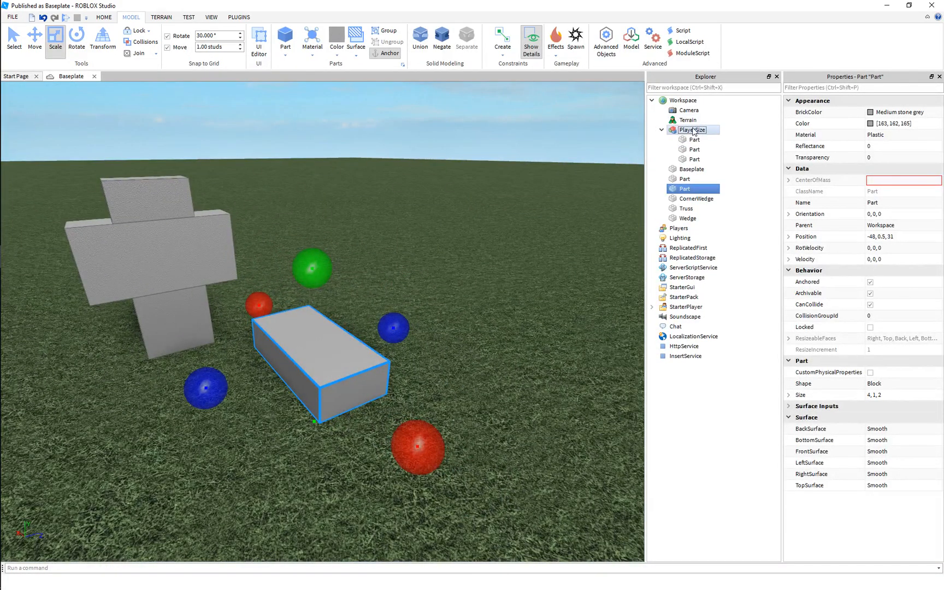
left_click(682, 130)
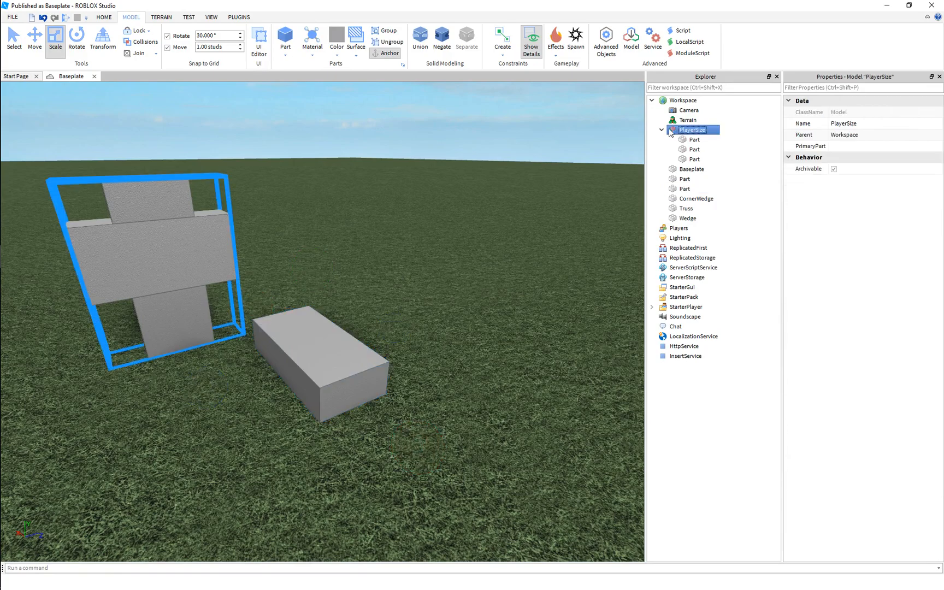
left_click(691, 161)
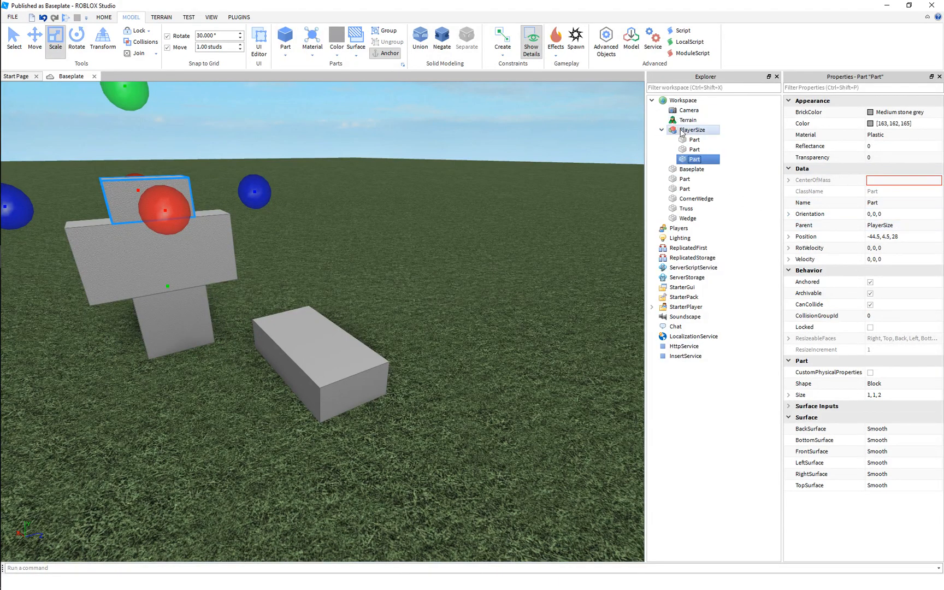
left_click(497, 194)
right_click_drag(498, 193, 503, 191)
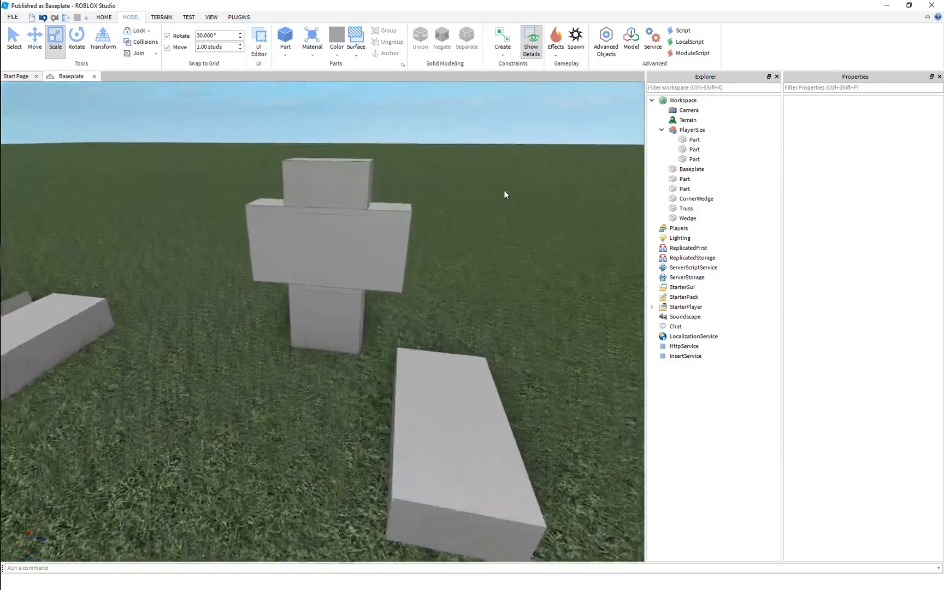
left_click(410, 397)
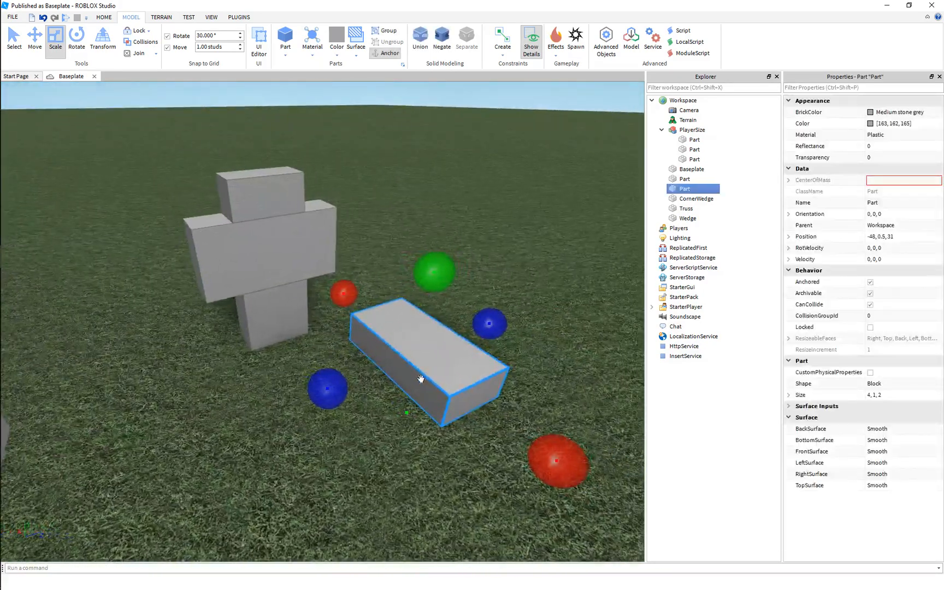
left_click(255, 315)
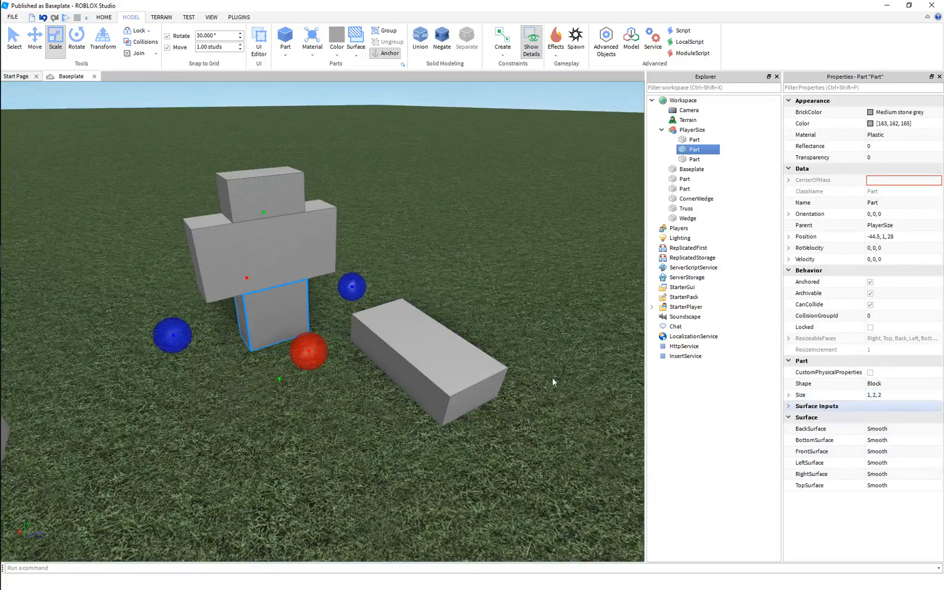
Narrow the figure's lowest block to a size of 1, 2, 1 to make a single leg.
left_click(430, 299)
right_click_drag(429, 300, 420, 297)
key("w")
left_click(345, 313)
left_click(345, 313, "alt")
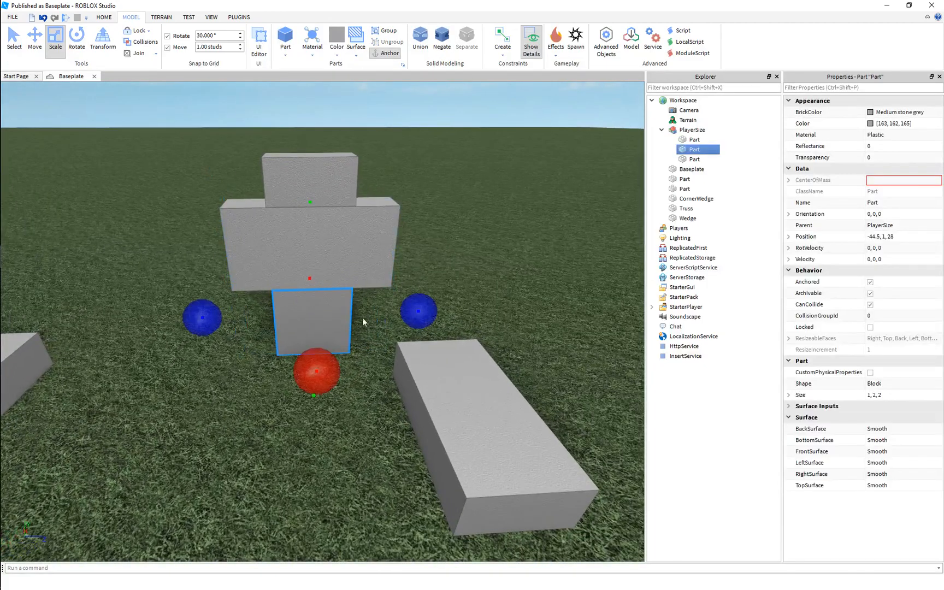
left_click_drag(418, 312, 378, 313)
key("ctrl+s")
type("2")
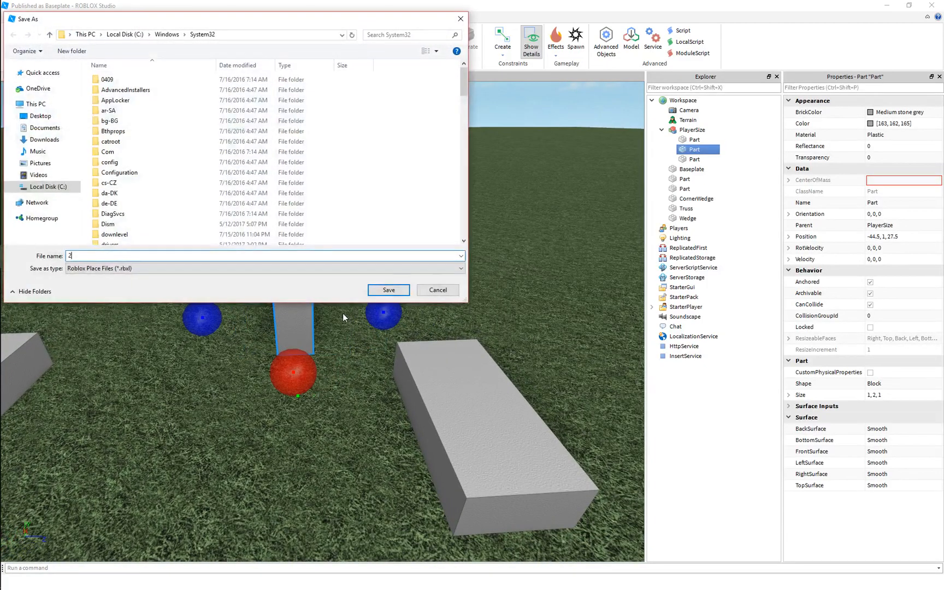
left_click(437, 291)
Duplicate the narrowed leg and move the copy directly beside it as the figure's second leg.
key("ctrl+d")
key("ctrl+2")
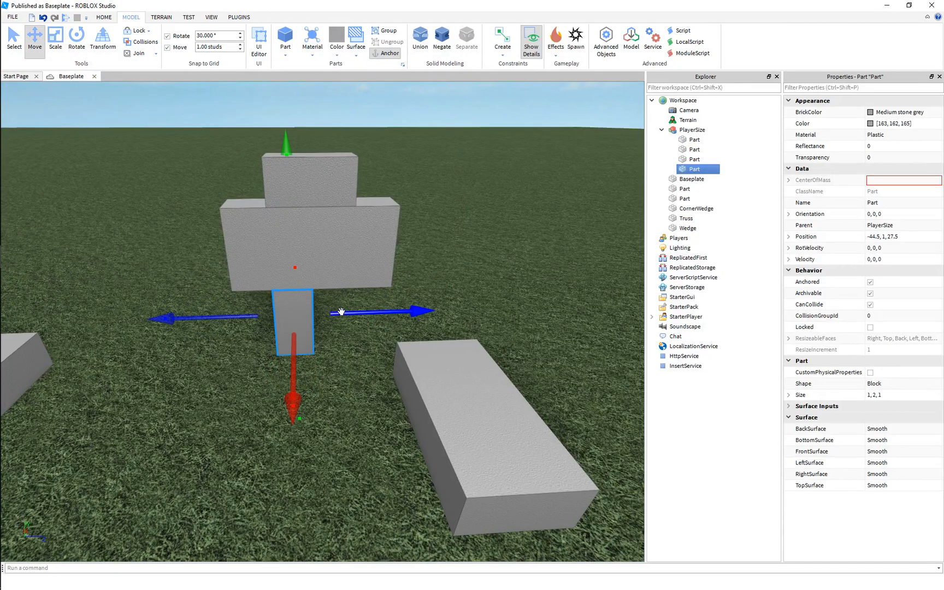
left_click_drag(342, 312, 382, 310)
left_click(380, 255, "alt")
scroll(424, 293, "down", 4)
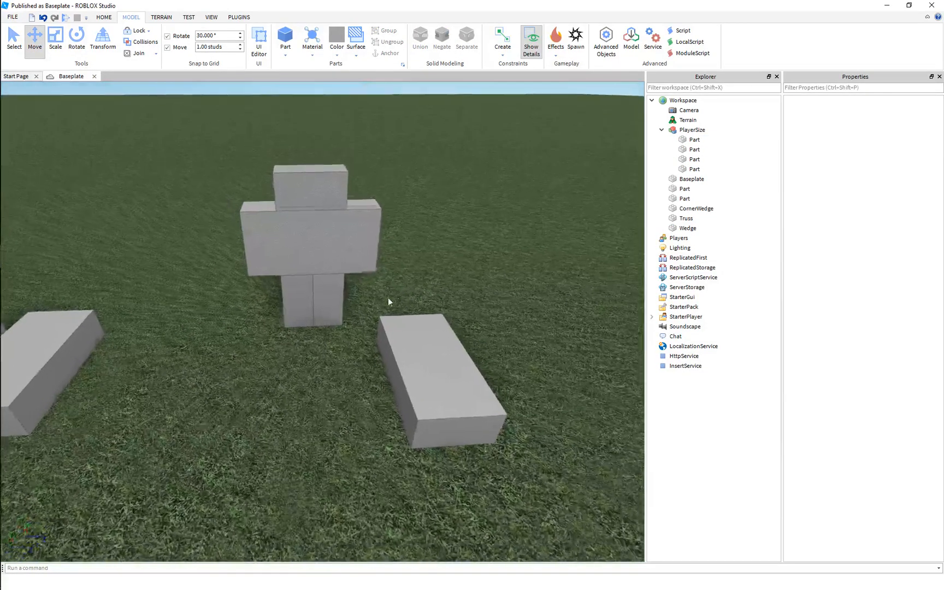
scroll(398, 297, "up", 1)
right_click_drag(295, 274, 324, 340)
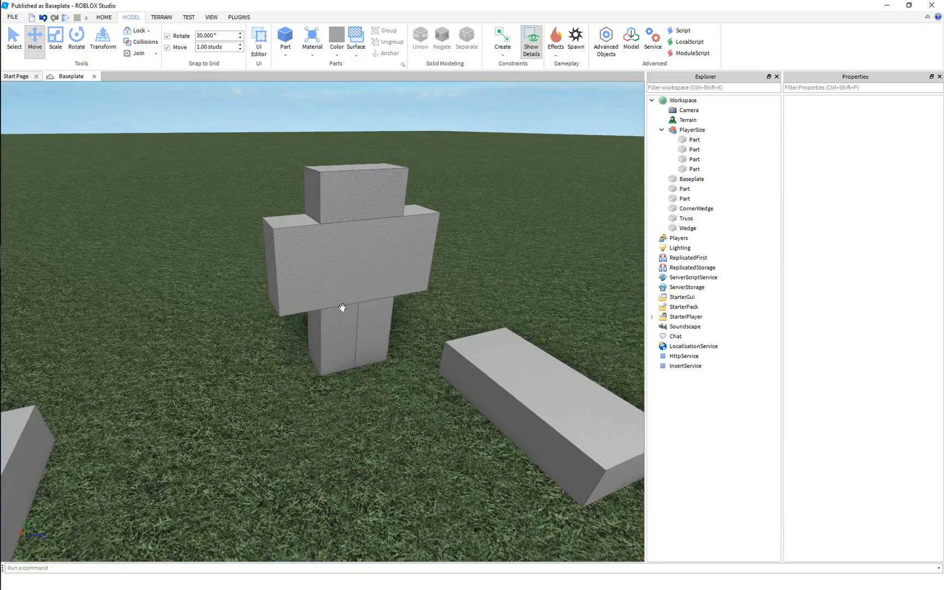
Move the loose block in front of the figure's legs to -47, 0.5, 28 and shorten it to a size of 2, 1, 2.
left_click(532, 395)
right_click_drag(420, 369, 422, 372)
key("ctrl+1")
left_click_drag(501, 337, 386, 373)
key("ctrl+3")
right_click_drag(510, 463, 455, 428)
left_click_drag(433, 394, 329, 384)
right_click_drag(330, 383, 345, 376)
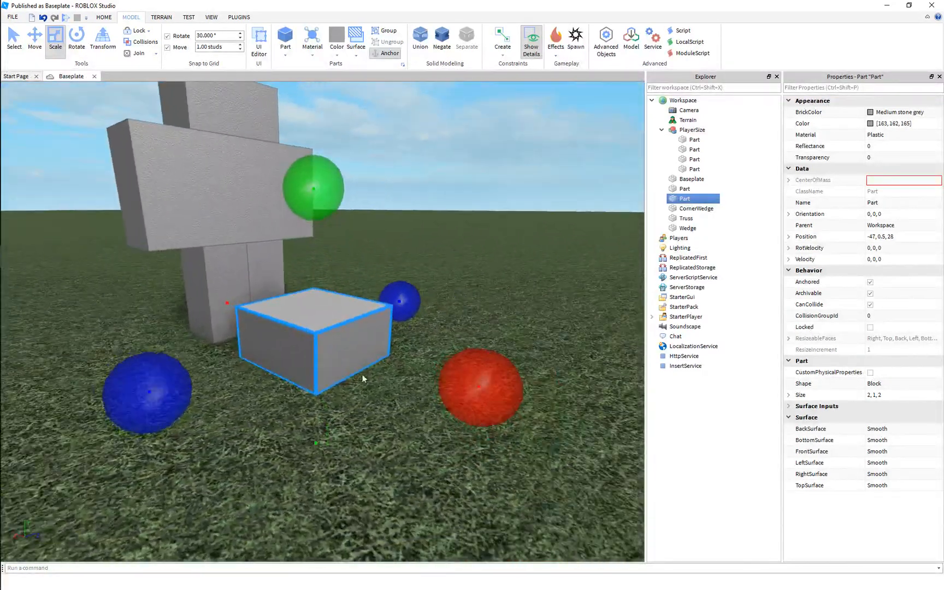
Raise the 2, 1, 2 block to -47, 1.5, 28, duplicate it, and lower the copy directly beneath it.
right_click_drag(400, 366, 325, 364)
left_click(580, 357)
left_click(378, 359)
key("ctrl+2")
left_click_drag(333, 298, 346, 218)
scroll(354, 277, "down", 2)
scroll(354, 273, "up", 1)
left_click(334, 238)
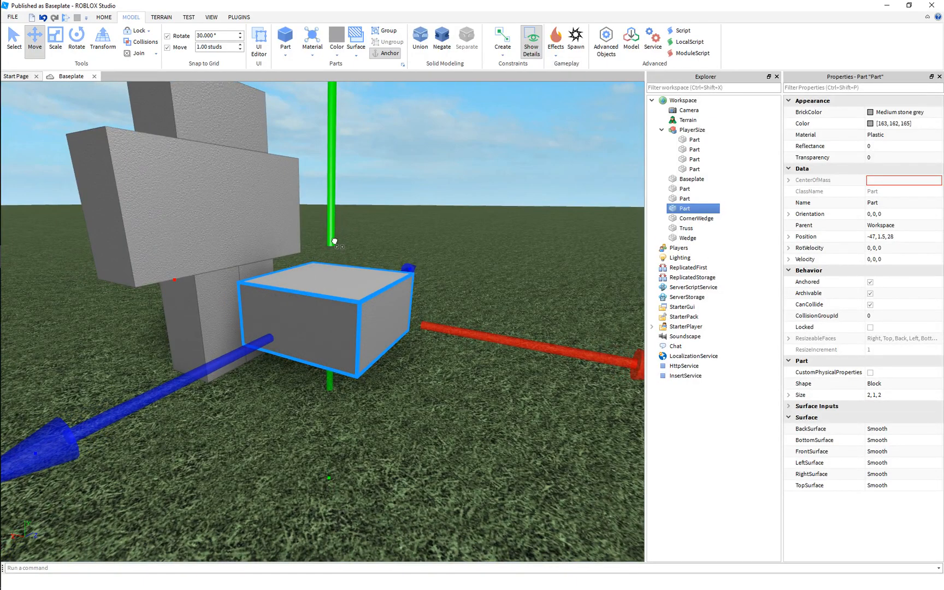
left_click_drag(335, 235, 329, 270)
Set the move snap to 0.2 studs and thin the upper block to a size of 2, 0.4, 2.
key("ctrl+3")
right_click_drag(349, 291, 353, 291)
left_click(356, 285)
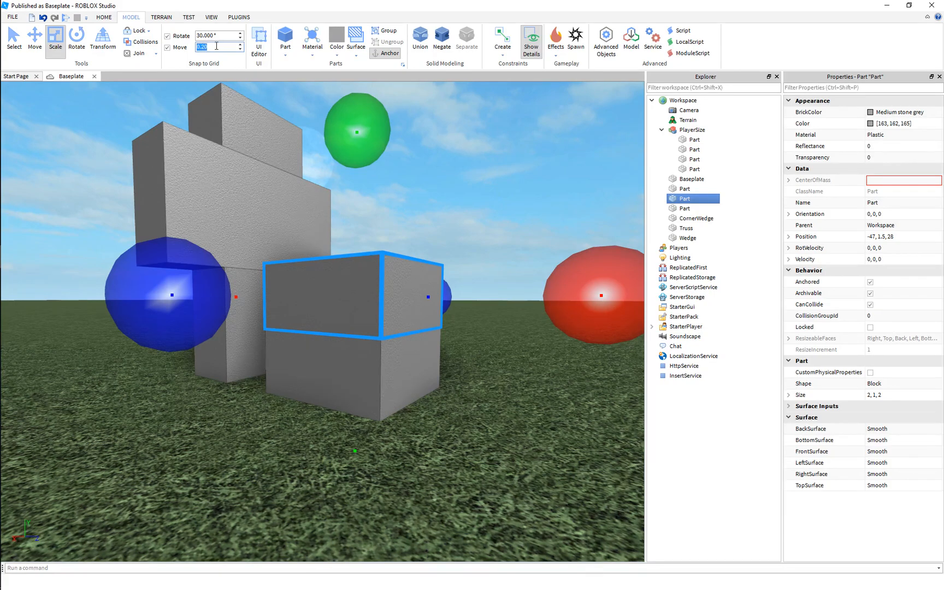
left_click(490, 190)
left_click(356, 261)
right_click_drag(356, 261, 356, 262)
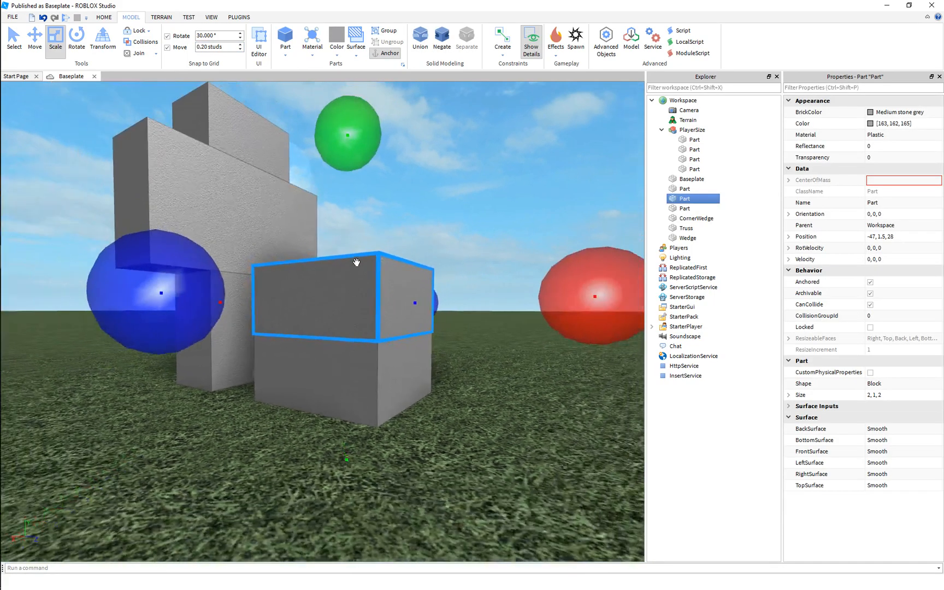
left_click_drag(347, 133, 347, 174)
Raise the thin slab to -47, 1.6, 28 above the lower block.
left_click(415, 235)
right_click_drag(411, 234, 410, 232)
left_click(355, 333)
right_click_drag(356, 334, 355, 334)
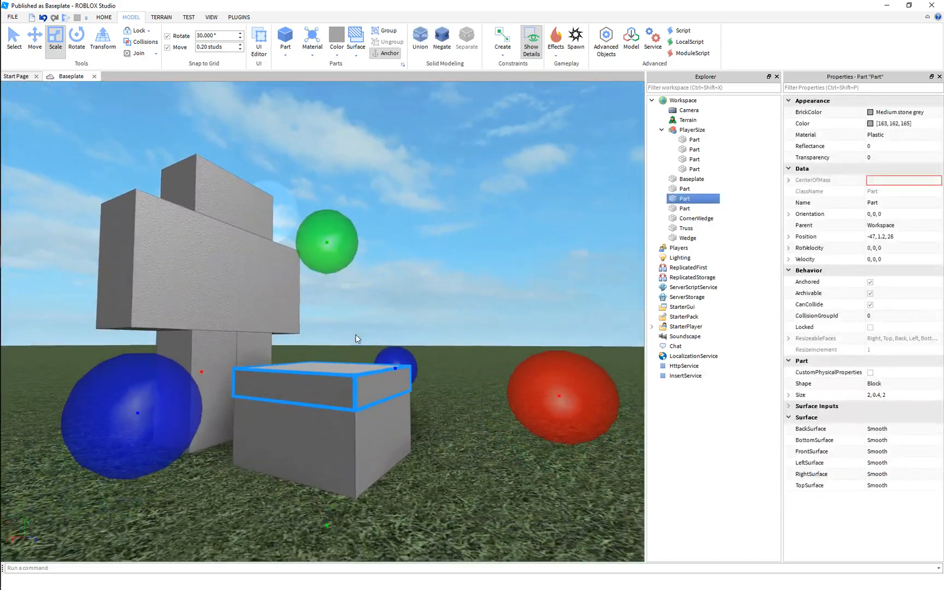
key("ctrl+2")
left_click_drag(330, 337, 328, 304)
right_click_drag(328, 304, 326, 305)
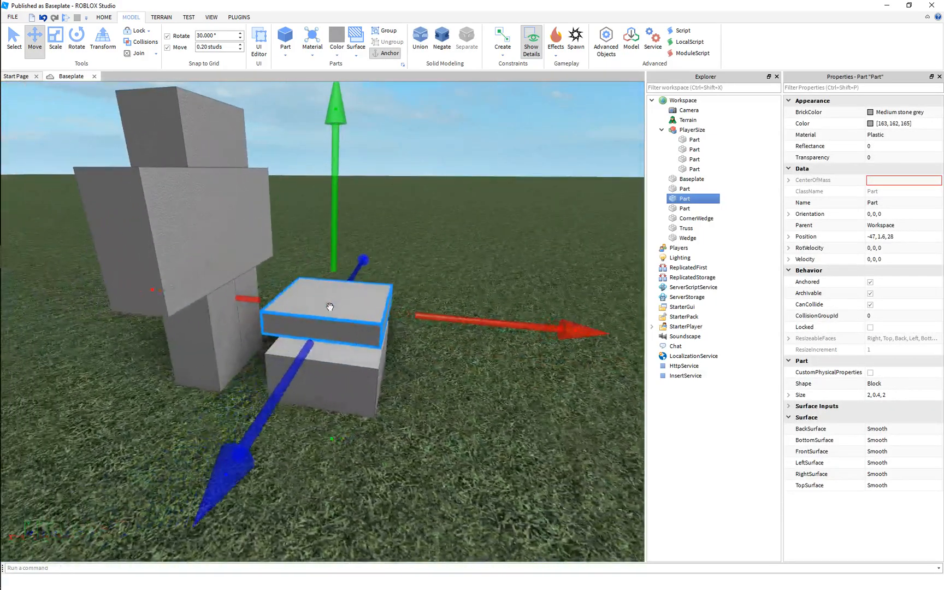
Enlarge the thin slab slightly so that it overhangs the block beneath it.
key("ctrl+3")
left_click_drag(173, 295, 173, 295)
right_click_drag(223, 299, 224, 299)
left_click_drag(261, 303, 241, 306)
left_click(276, 261)
right_click_drag(276, 261, 277, 261)
Scale the lower block into a leg of size 0.4, 1.4, 0.4 that reaches the underside of the slab.
left_click(376, 381)
right_click_drag(379, 371, 379, 372)
left_click_drag(428, 326, 390, 331)
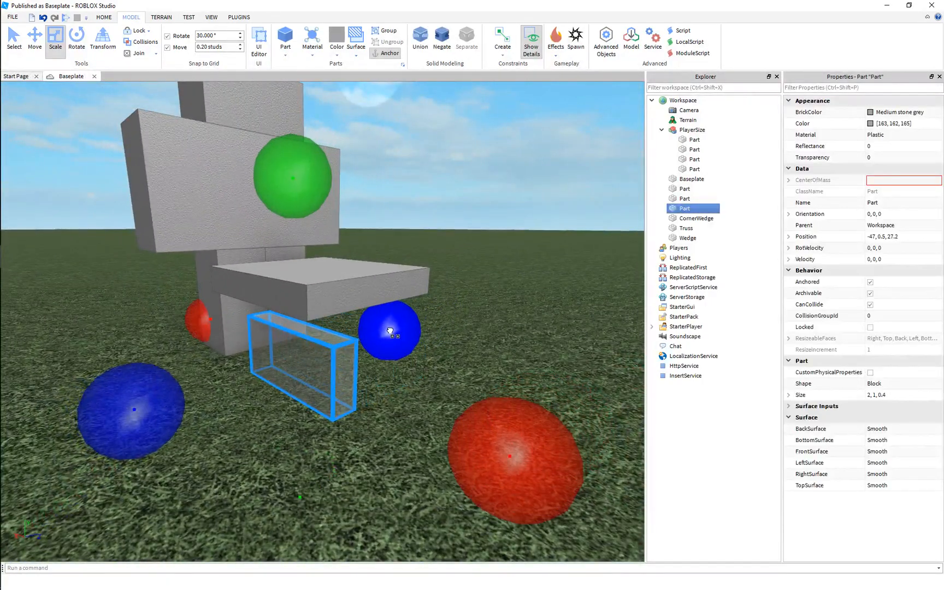
left_click_drag(212, 324, 250, 333)
right_click_drag(251, 333, 251, 332)
left_click_drag(435, 247, 411, 164)
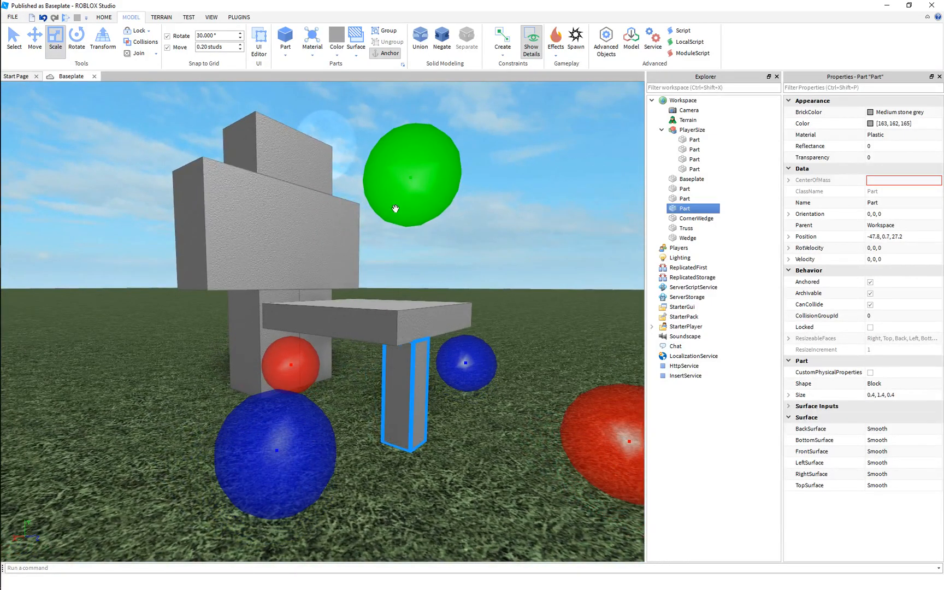
Move the leg to -47.6, 0.7, 27 beneath the slab and place a copy at the other end of that edge.
key("ctrl+2")
right_click_drag(476, 412, 467, 411)
left_click_drag(502, 331, 491, 331)
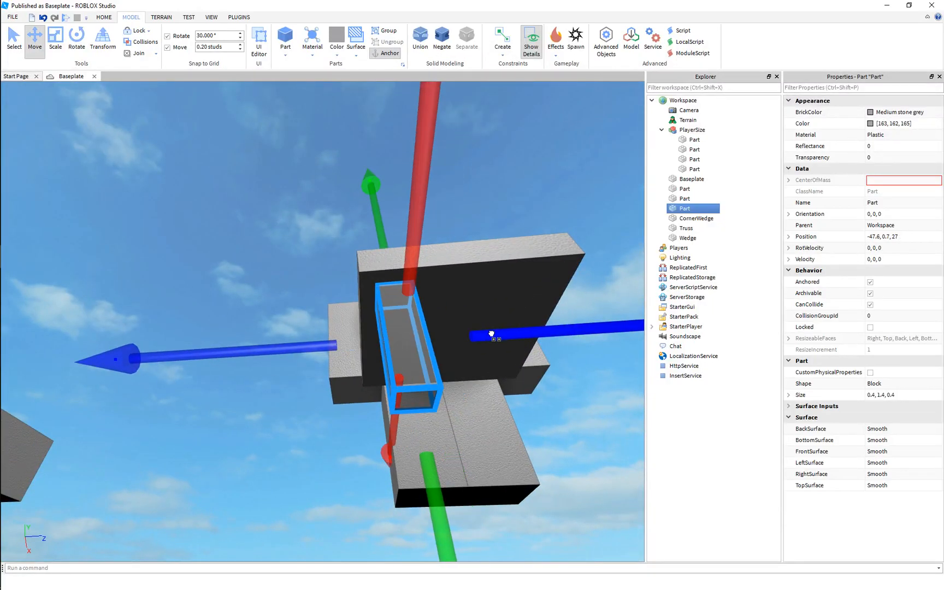
right_click_drag(491, 330, 479, 332)
right_click_drag(396, 334, 395, 334)
Duplicate the pair of legs and move the copies under the slab's edge nearest the figure.
left_click(290, 293, "ctrl")
right_click_drag(290, 293, 488, 420)
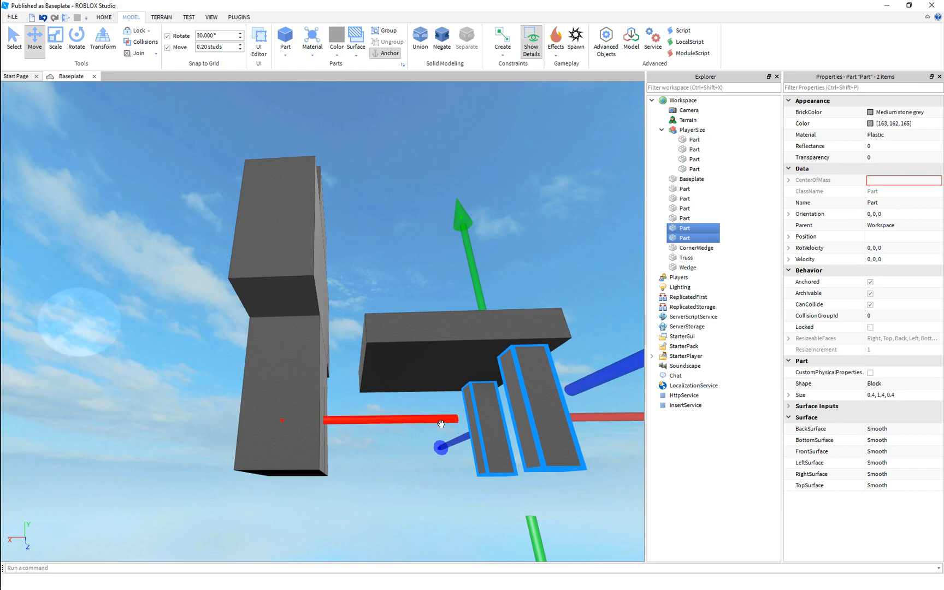
left_click_drag(441, 424, 319, 421)
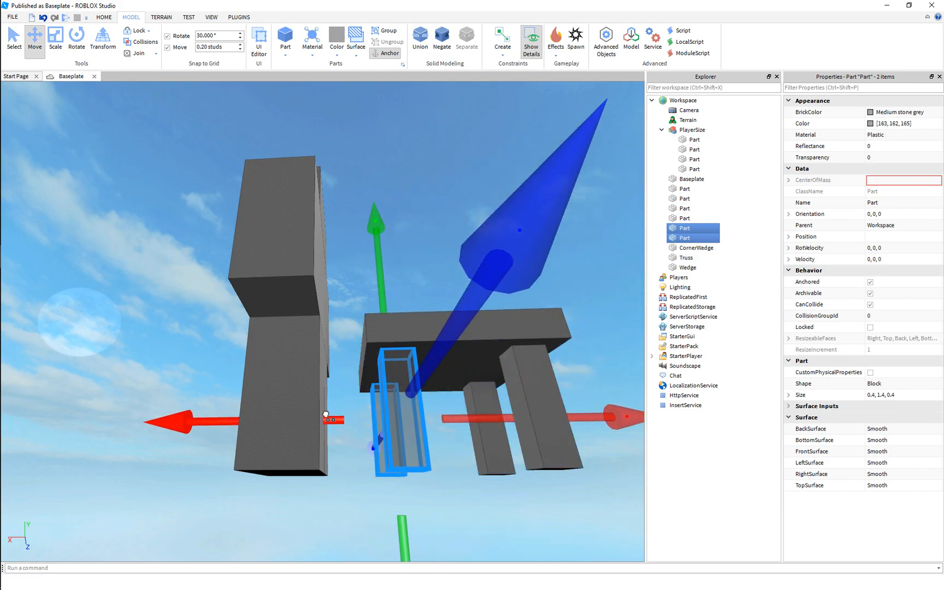
Select the two legs nearest the figure and adjust their inset from the slab's edge.
left_click(417, 238)
right_click_drag(416, 238, 416, 237)
left_click(382, 319)
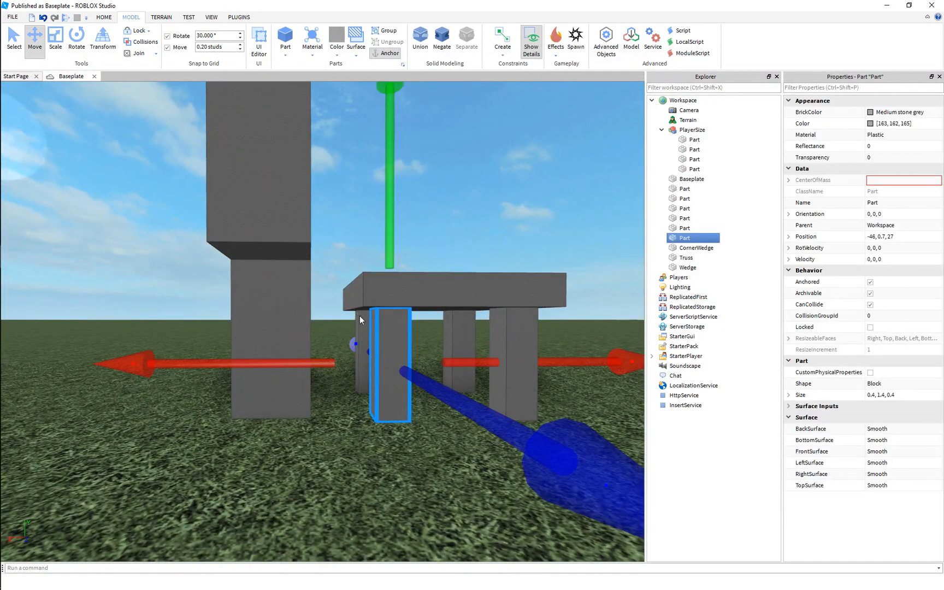
left_click(358, 316, "ctrl")
key("d")
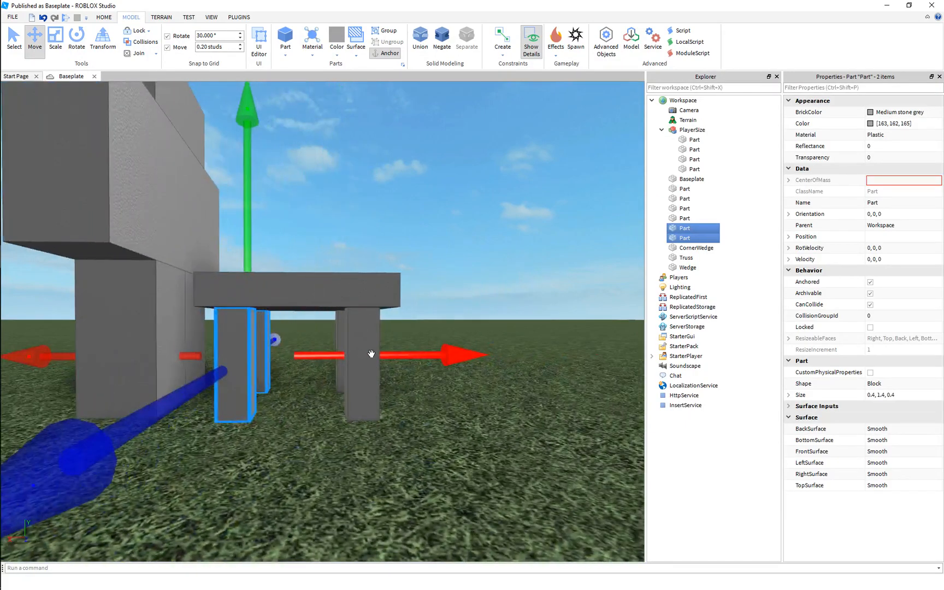
left_click_drag(368, 356, 362, 358)
right_click_drag(311, 339, 313, 338)
key("a")
left_click_drag(353, 337, 358, 336)
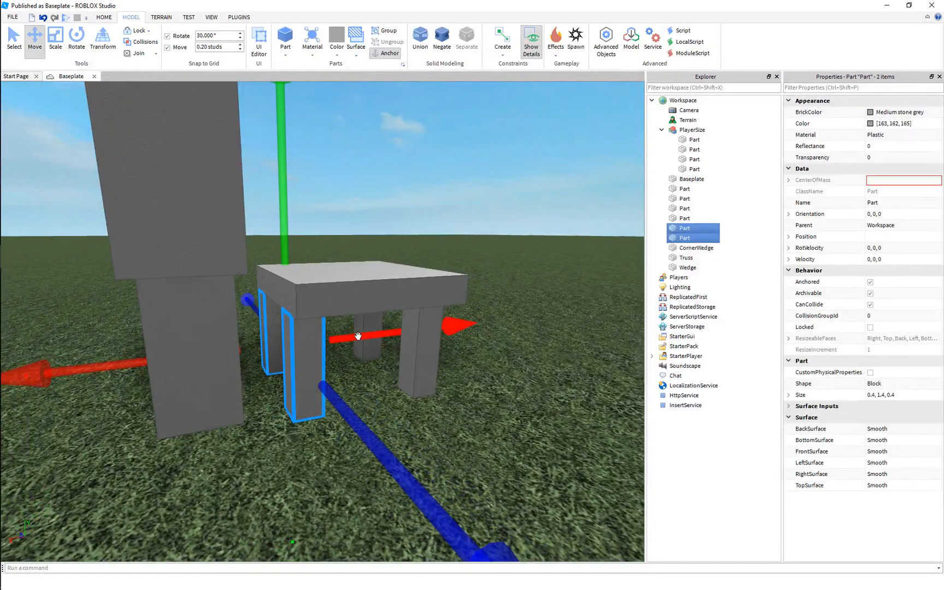
Scale the seat slab slightly at its edge nearest the figure.
right_click_drag(358, 335, 379, 306)
left_click(392, 294)
key("ctrl+3")
left_click_drag(198, 279, 205, 278)
Duplicate the two legs nearest the figure and raise the copies onto the top of the slab as back posts.
left_click(349, 342)
right_click_drag(350, 343, 397, 296)
left_click(321, 280, "ctrl")
key("ctrl+d")
key("ctrl+2")
left_click_drag(372, 265, 377, 132)
Stretch the two back posts upward to a size of 0.4, 2.4, 0.4.
right_click_drag(378, 134, 414, 139)
key("ctrl+3")
right_click_drag(437, 178, 421, 145)
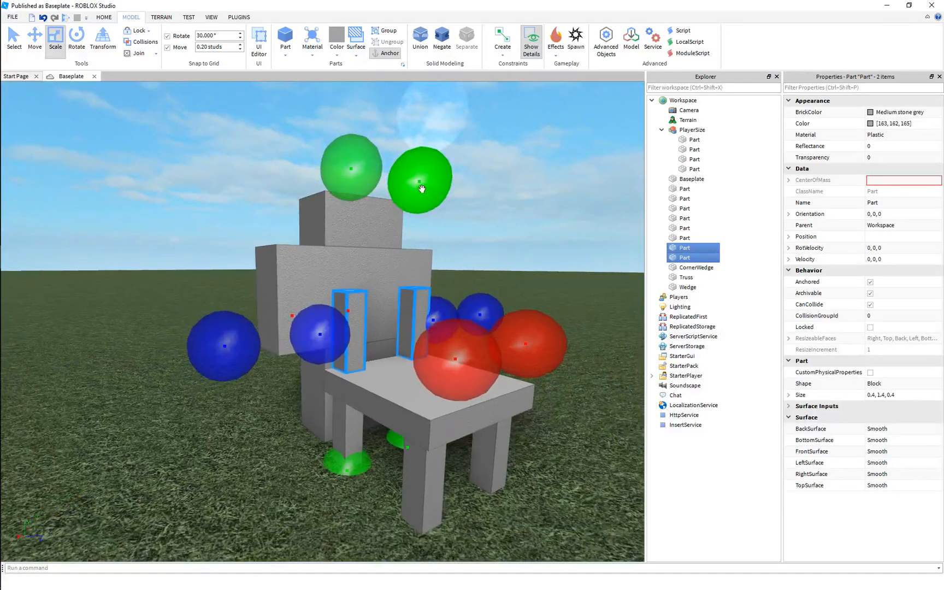
left_click_drag(331, 173, 349, 107)
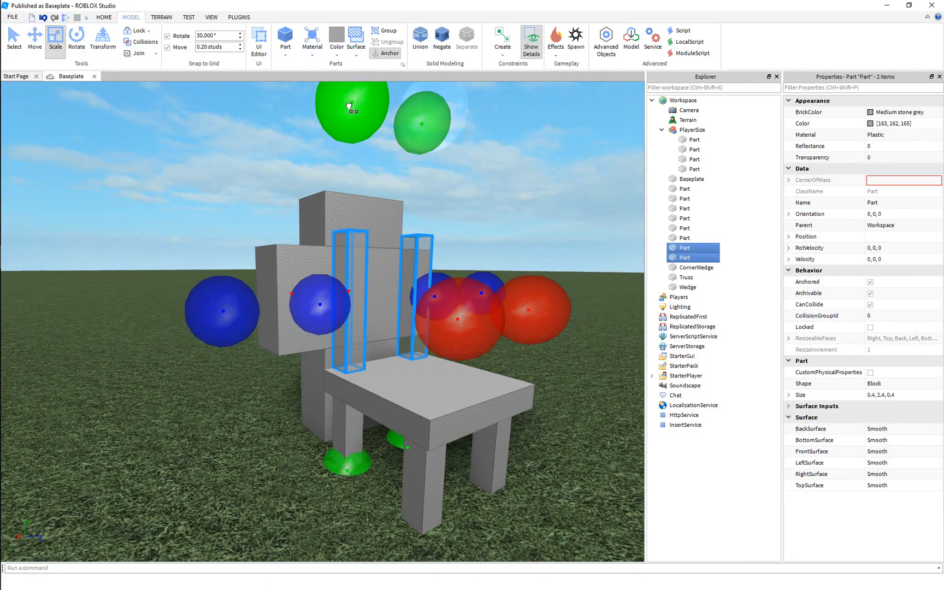
left_click(418, 214)
Duplicate one back post, move the copy between the posts and widen it to 1.2 to fill the gap.
right_click_drag(417, 218, 406, 255)
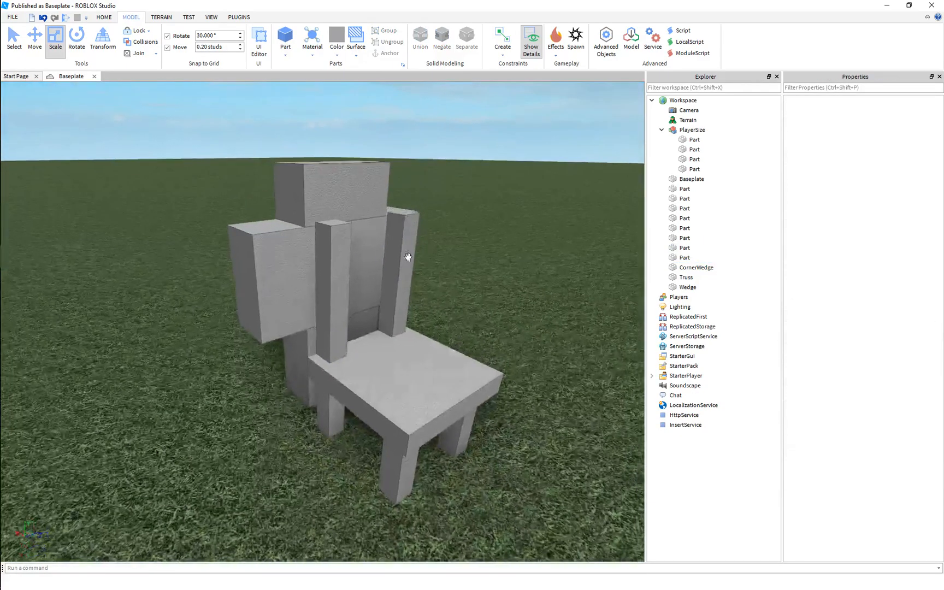
left_click(407, 255)
key("ctrl+d")
key("ctrl+2")
left_click_drag(447, 265, 432, 269)
key("ctrl+3")
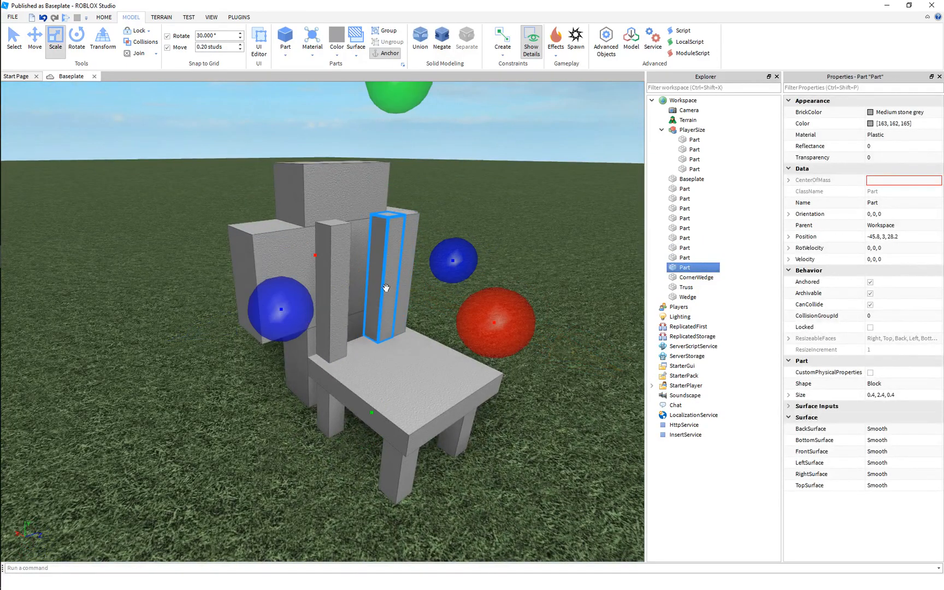
left_click_drag(235, 320, 225, 321)
Reduce the filler block between the posts to a slat of size 0.4, 0.4, 1.2 near their upper ends.
right_click_drag(232, 322, 283, 294)
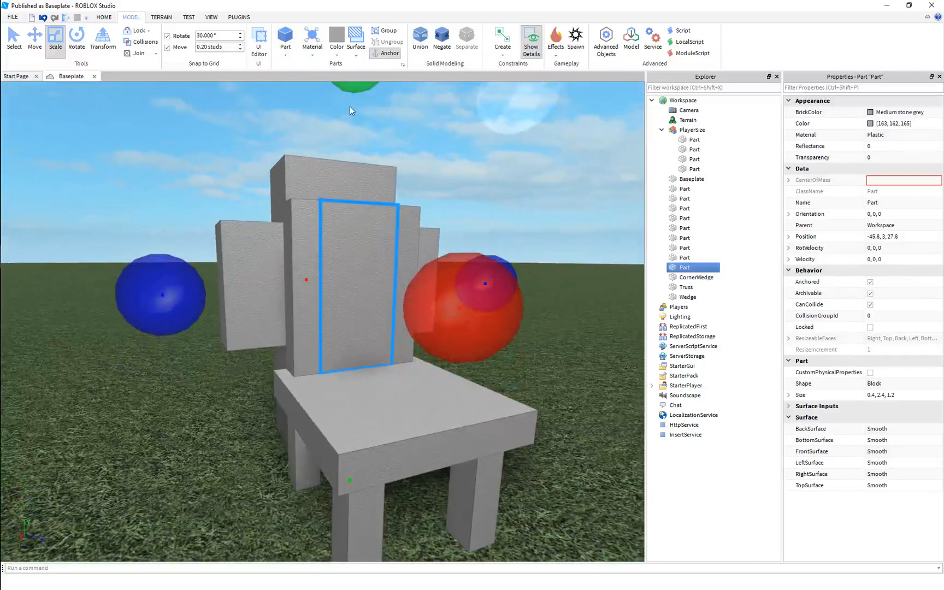
scroll(350, 106, "down", 1)
mouse_move(350, 89)
left_mouse_down()
mouse_move(351, 106)
mouse_move(351, 98)
left_mouse_up()
key("a")
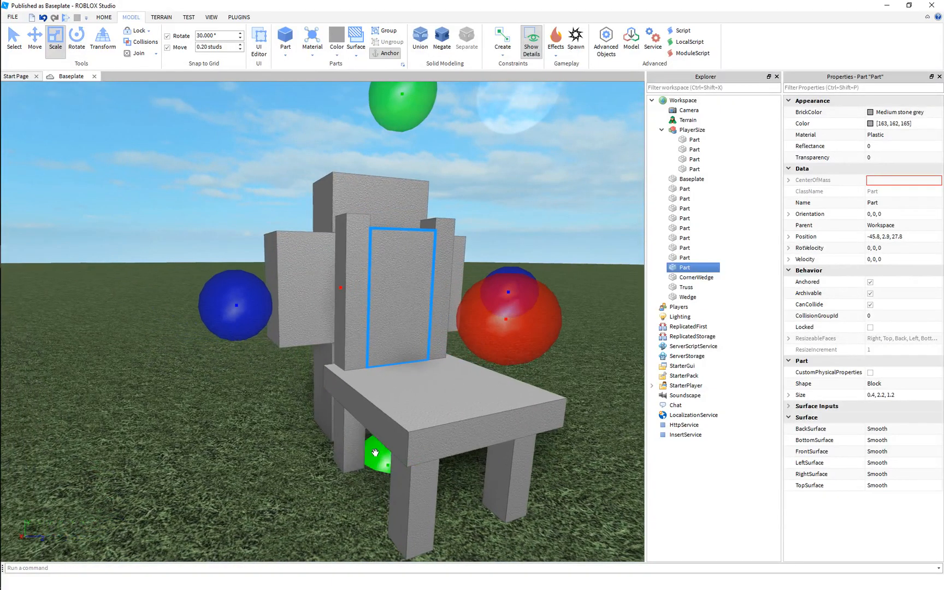
left_click_drag(373, 452, 377, 413)
right_click_drag(381, 390, 347, 428)
mouse_move(358, 490)
left_mouse_down()
mouse_move(360, 462)
mouse_move(364, 476)
left_mouse_up()
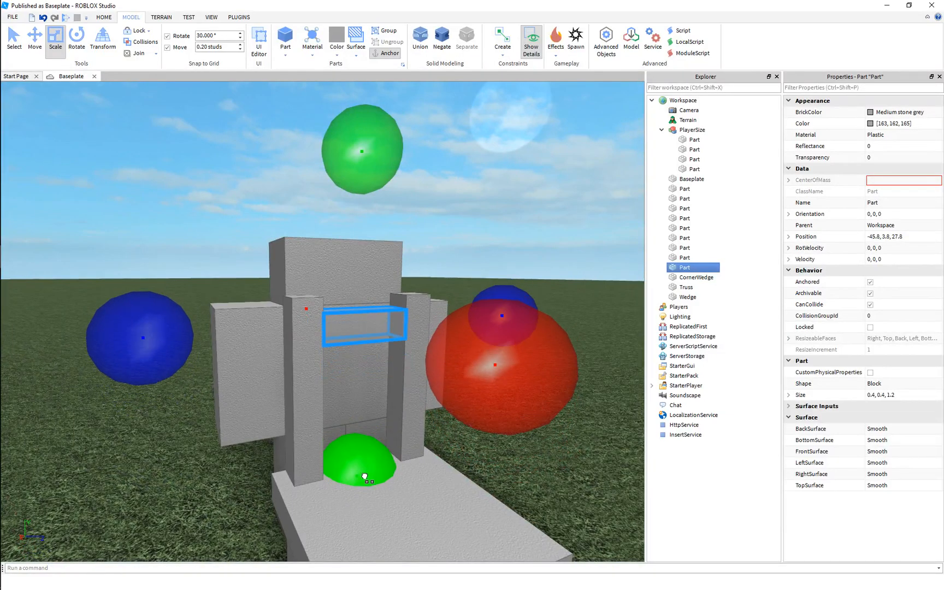
left_click(346, 403)
right_click_drag(346, 403, 347, 404)
Duplicate the slat twice and space the copies below it between the back posts.
left_click(342, 329)
right_click_drag(342, 328, 342, 327)
key("ctrl+d")
key("ctrl+2")
left_click_drag(313, 181, 318, 277)
key("ctrl+d")
Move the PlayerSize figure from behind the chair to a spot beside it.
scroll(405, 304, "down", 4)
left_click(405, 304)
right_click_drag(405, 303, 406, 307)
right_click_drag(276, 273, 277, 275)
left_click_drag(402, 334, 508, 431)
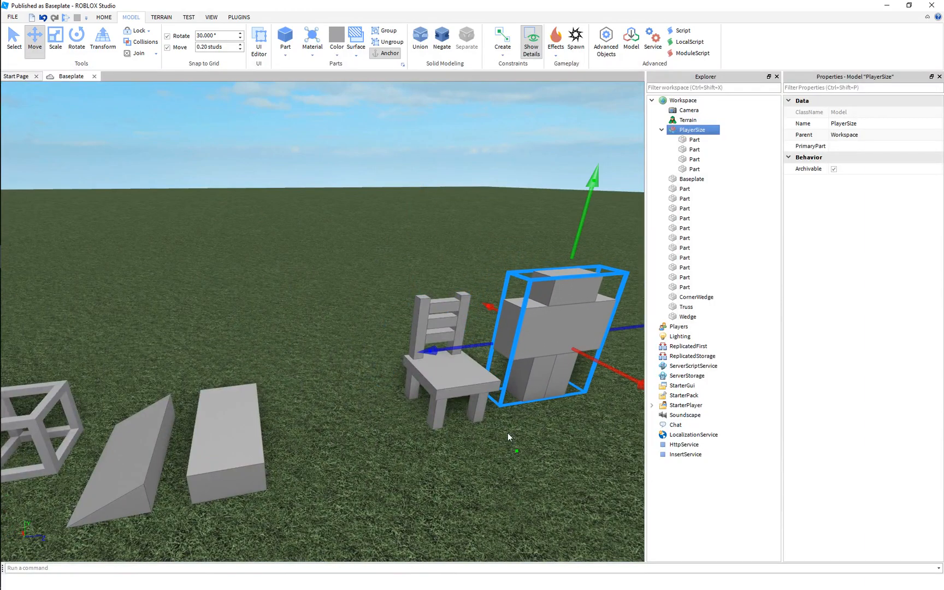
scroll(398, 411, "up", 3)
left_click(398, 410)
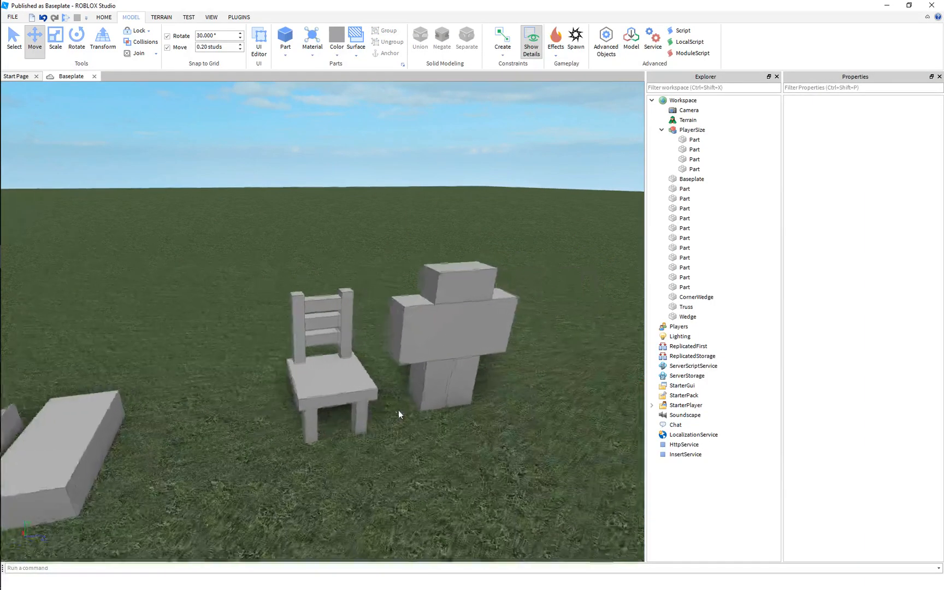
Duplicate all ten chair parts and move the copy to the chair's side away from the figure.
right_click_drag(398, 410, 398, 409)
key("s")
key("e")
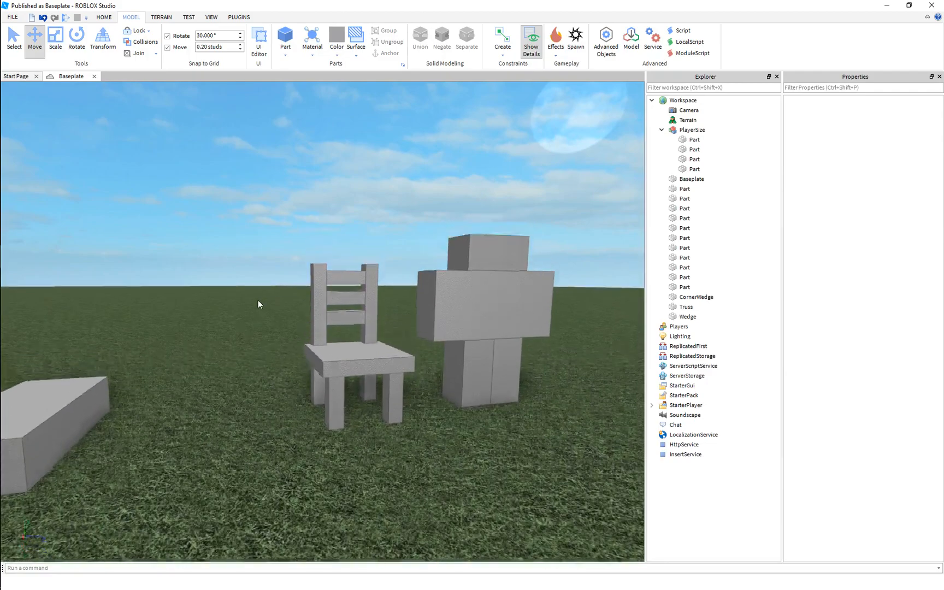
right_click_drag(258, 300, 258, 299)
left_click_drag(217, 195, 386, 445)
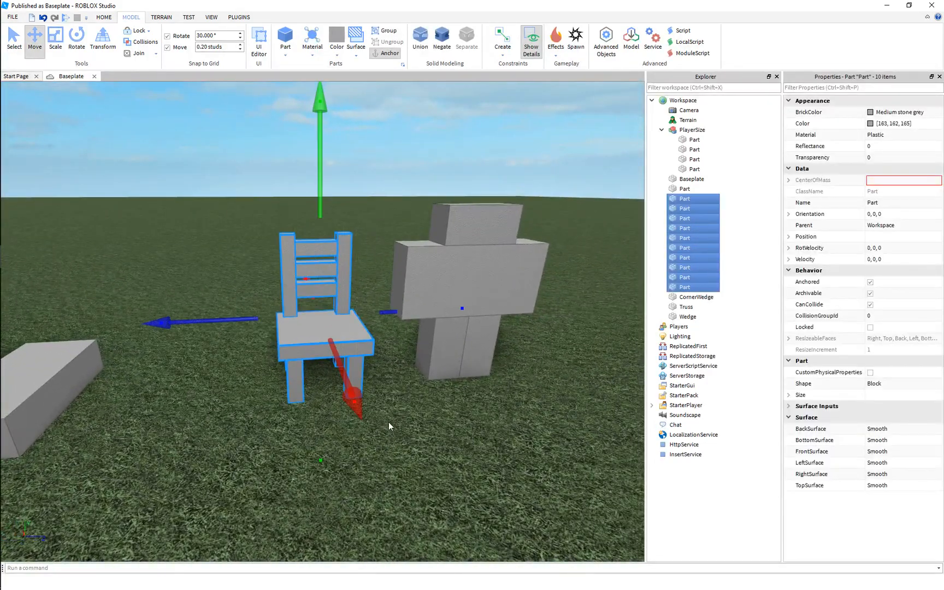
key("ctrl+d")
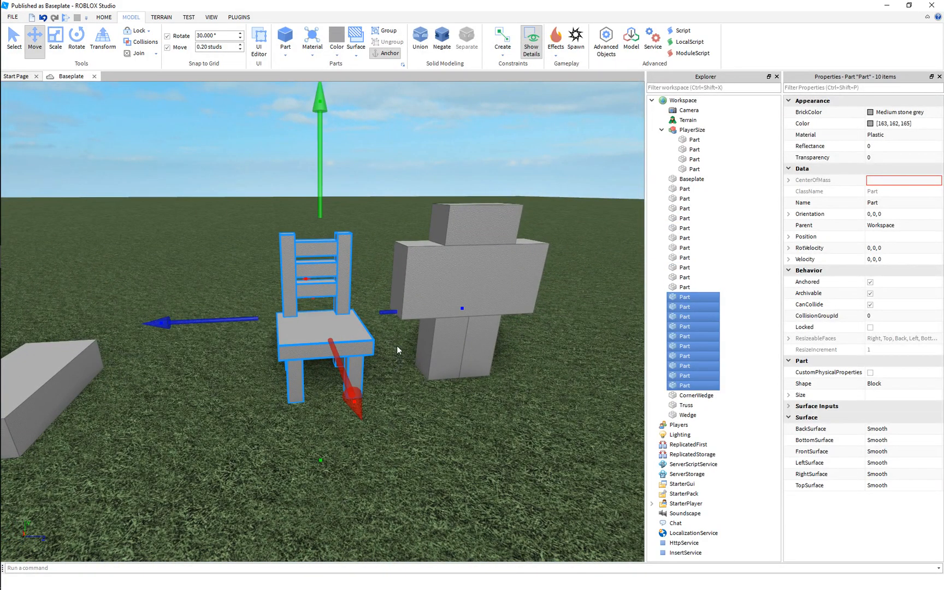
left_click_drag(409, 310, 286, 319)
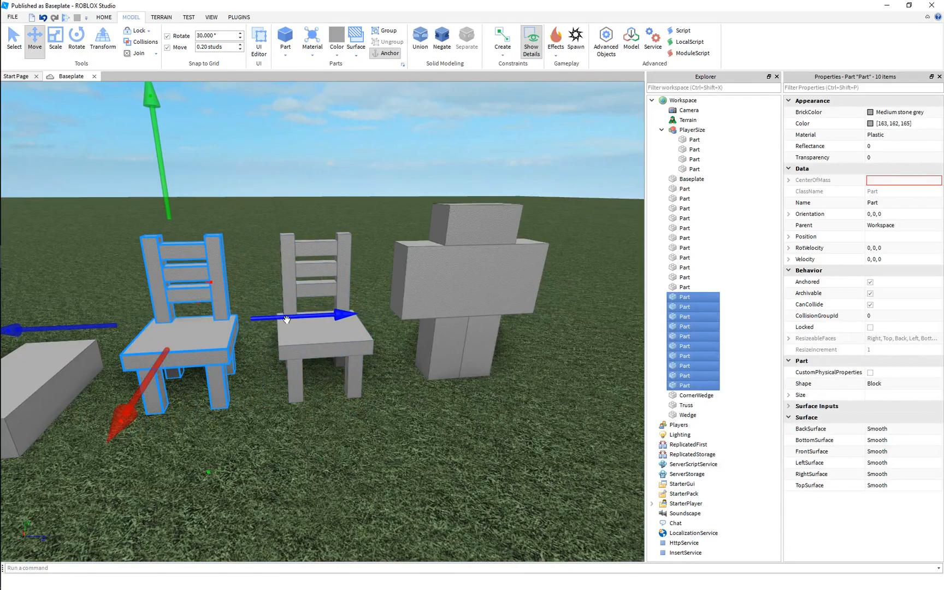
Group the copied chair's parts into a single model.
key("ctrl+g")
scroll(256, 260, "down", 3)
left_click(256, 260)
scroll(228, 330, "up", 2)
left_click(229, 330)
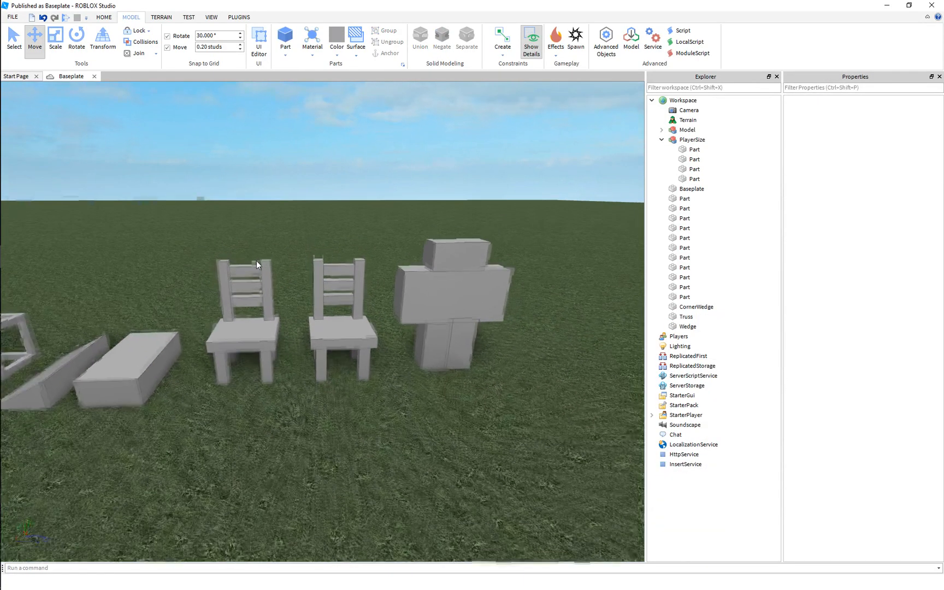
right_click_drag(229, 331, 186, 331)
scroll(396, 391, "up", 2)
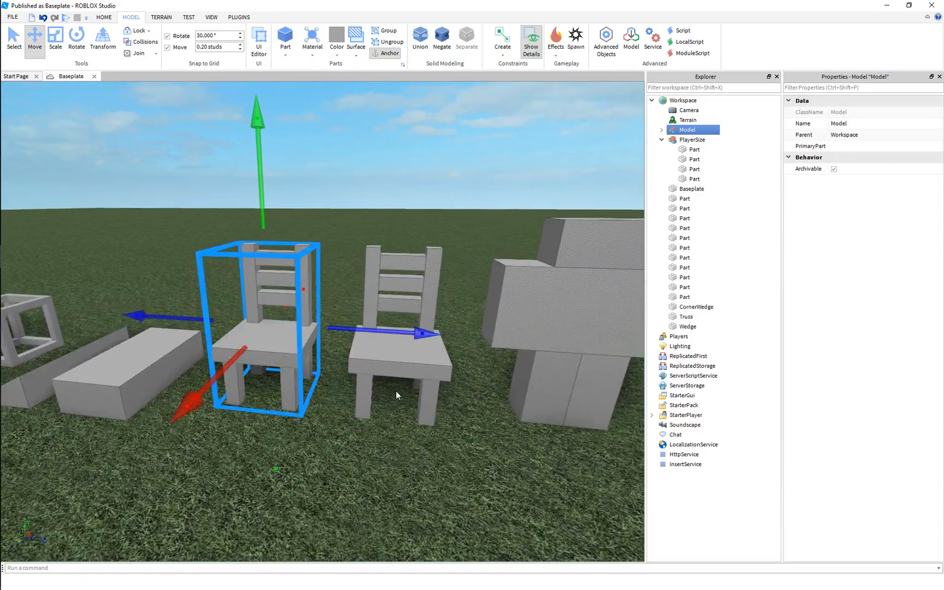
Select the ten parts of the ungrouped chair and set their BrickColor to Brown and their material to Wood.
left_click(322, 381)
scroll(324, 381, "up", 3)
left_click(307, 347)
left_click(404, 286)
scroll(388, 293, "down", 2)
right_click_drag(387, 292, 388, 296)
scroll(281, 246, "down", 3)
left_click_drag(272, 230, 425, 474)
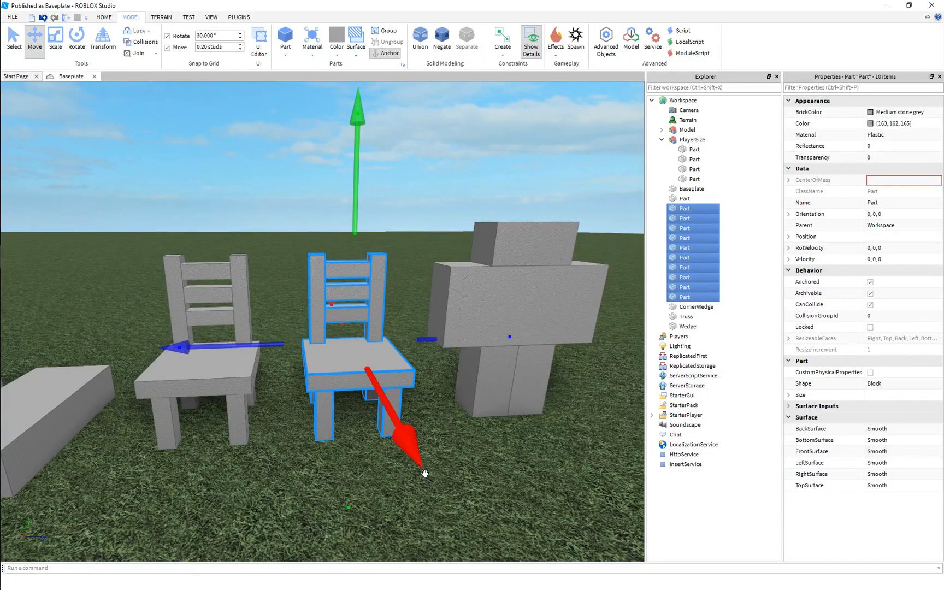
left_click(885, 113)
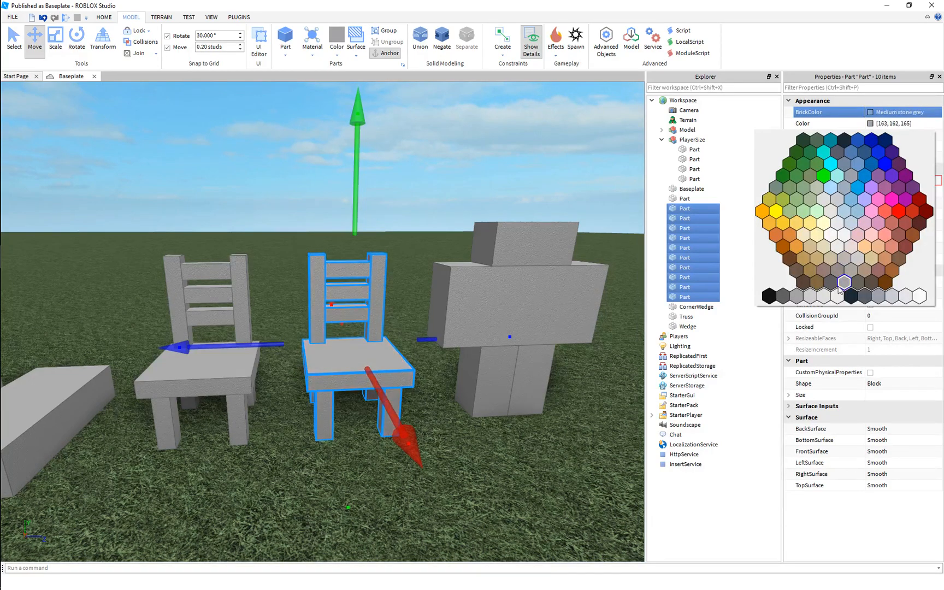
left_click(871, 282)
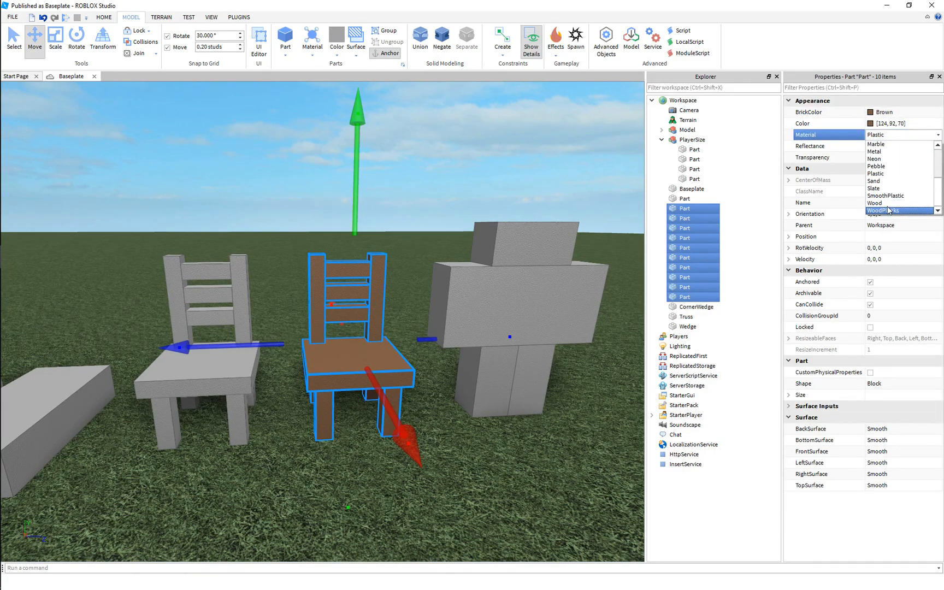
left_click(887, 205)
left_click(277, 240)
Examine the wood grain on the brown chair's posts, slats and seat, and look over the installed plugin tools.
scroll(307, 263, "up", 10)
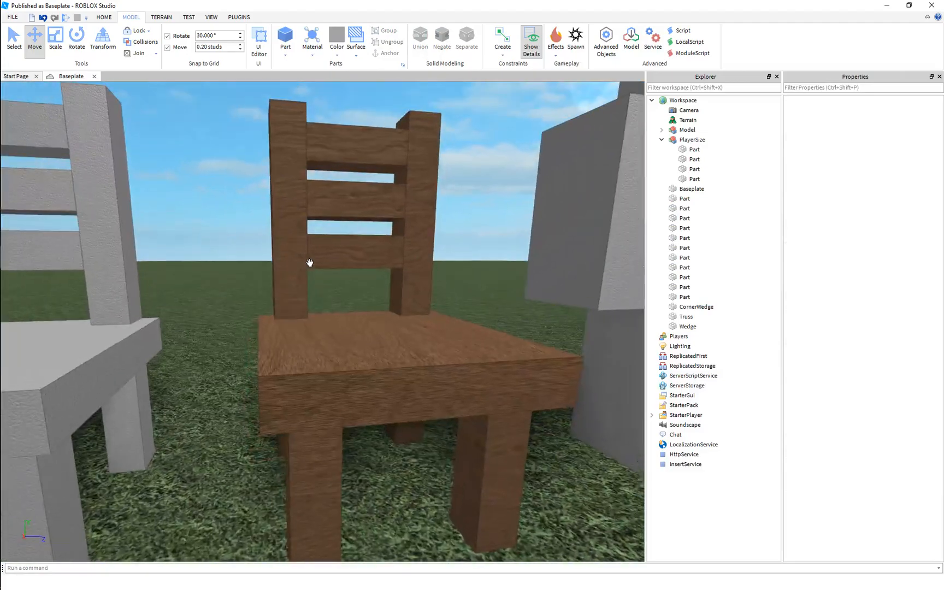
key("s")
right_click_drag(310, 262, 310, 249)
key("w")
key("a")
left_click(311, 249)
left_click(407, 184)
left_click(441, 189)
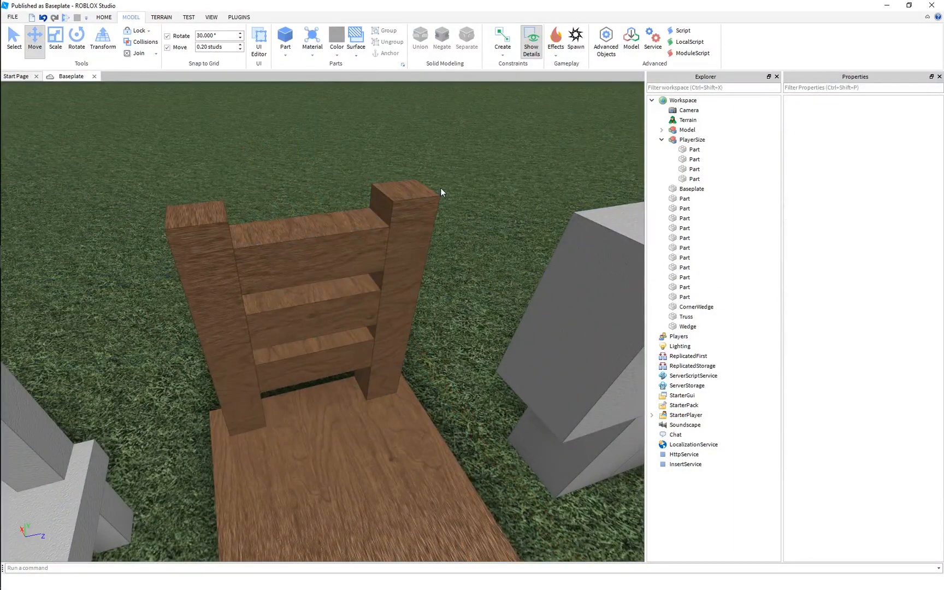
left_click(242, 17)
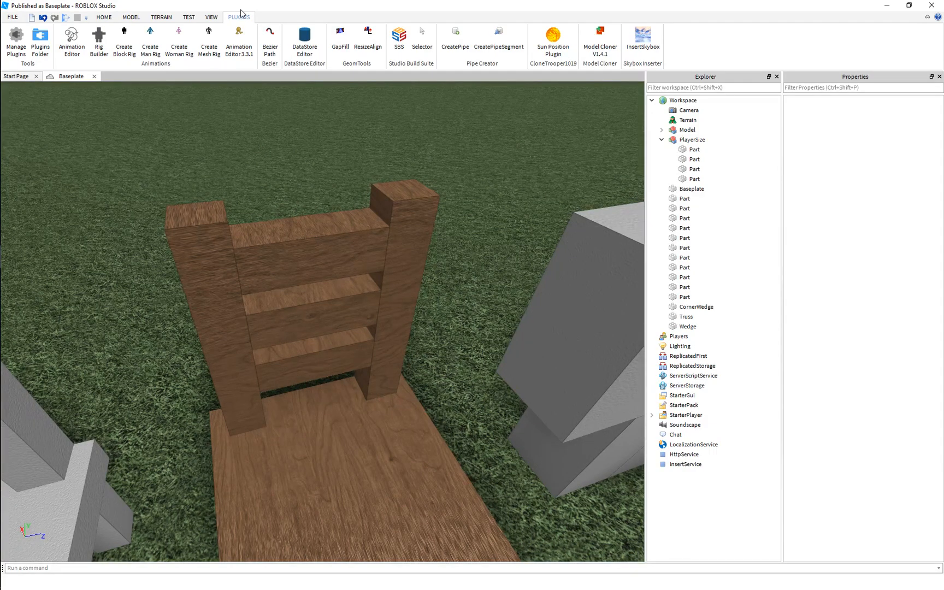
left_click(133, 18)
Shrink the brown chair's front leg farther from the figure to a cube of 0.4, 0.4, 0.4.
scroll(282, 248, "down", 3)
right_click_drag(283, 248, 282, 248)
right_click_drag(341, 365, 341, 364)
left_click(299, 347)
scroll(299, 338, "down", 2)
right_click_drag(297, 330, 297, 331)
key("ctrl+3")
scroll(319, 253, "down", 1)
scroll(299, 166, "up", 1)
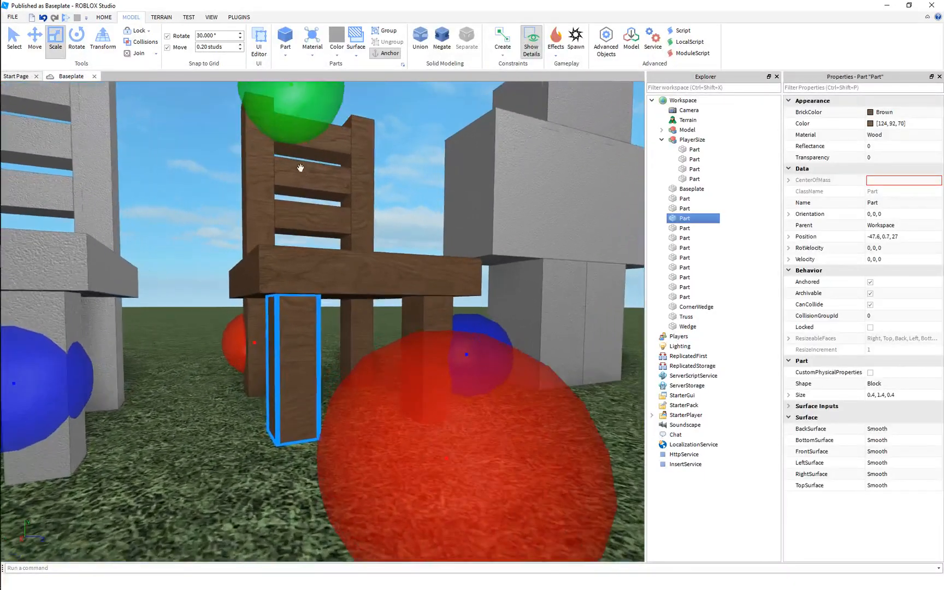
right_click_drag(300, 166, 303, 162)
left_click_drag(321, 112, 315, 207)
Rotate the cube 90 degrees about Z and stretch it up to the seat at size 1.4, 0.4, 0.4.
right_click_drag(398, 305, 397, 306)
key("ctrl+4")
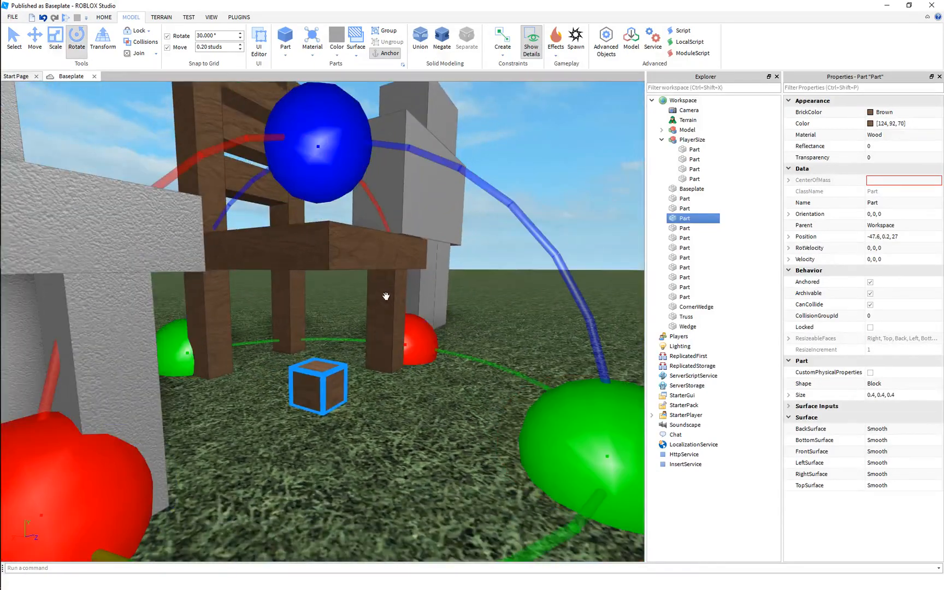
left_click_drag(322, 145, 445, 408)
right_click_drag(384, 360, 366, 364)
key("ctrl+3")
left_click_drag(316, 192, 317, 130)
scroll(322, 327, "up", 5)
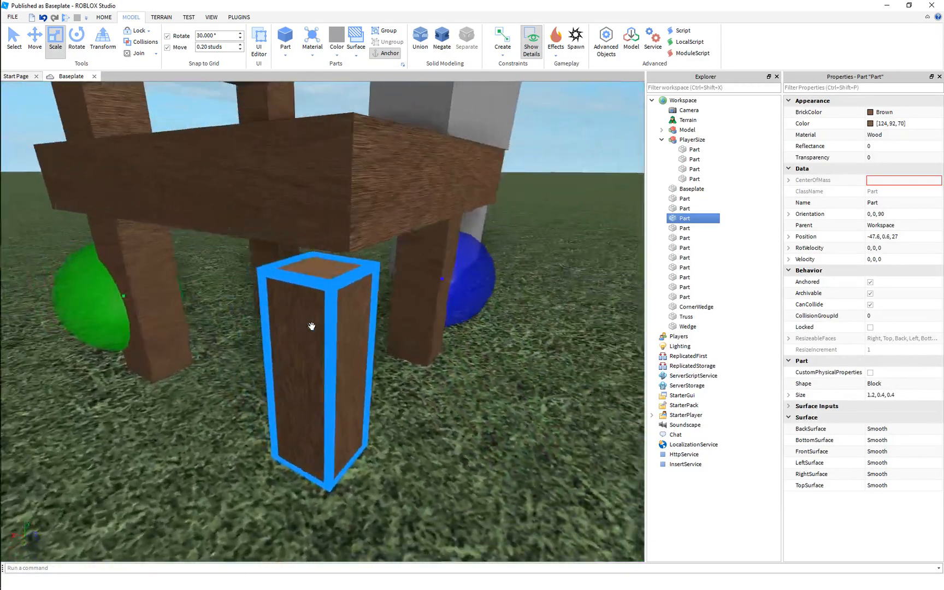
scroll(333, 213, "down", 6)
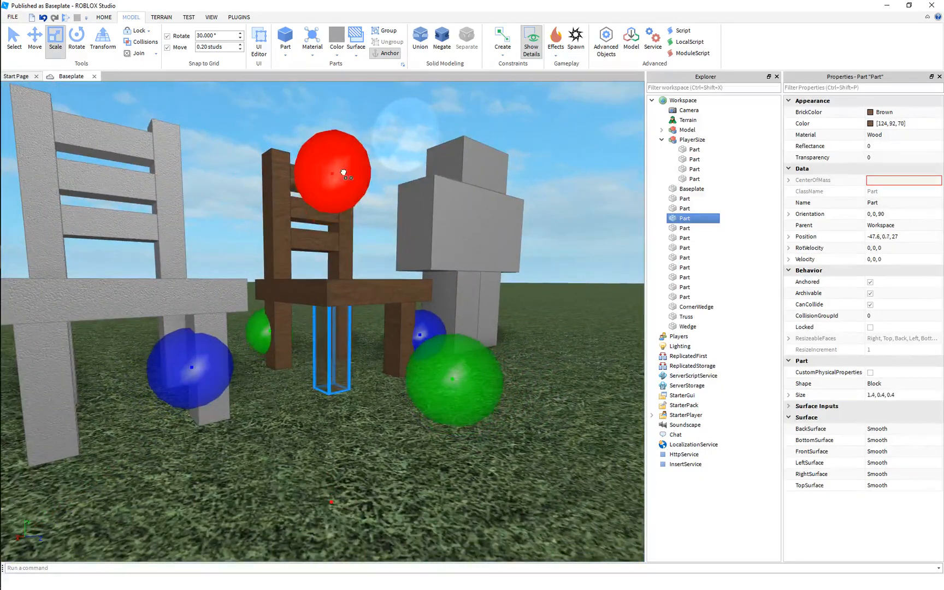
Delete the brown chair's other three legs.
left_click(404, 307)
scroll(333, 344, "up", 3)
left_click(251, 306, "ctrl")
right_click_drag(251, 306, 273, 304)
left_click(347, 294, "ctrl")
key("Delete")
Duplicate the rotated leg and move the copy to the other front corner of the seat.
left_click(244, 322)
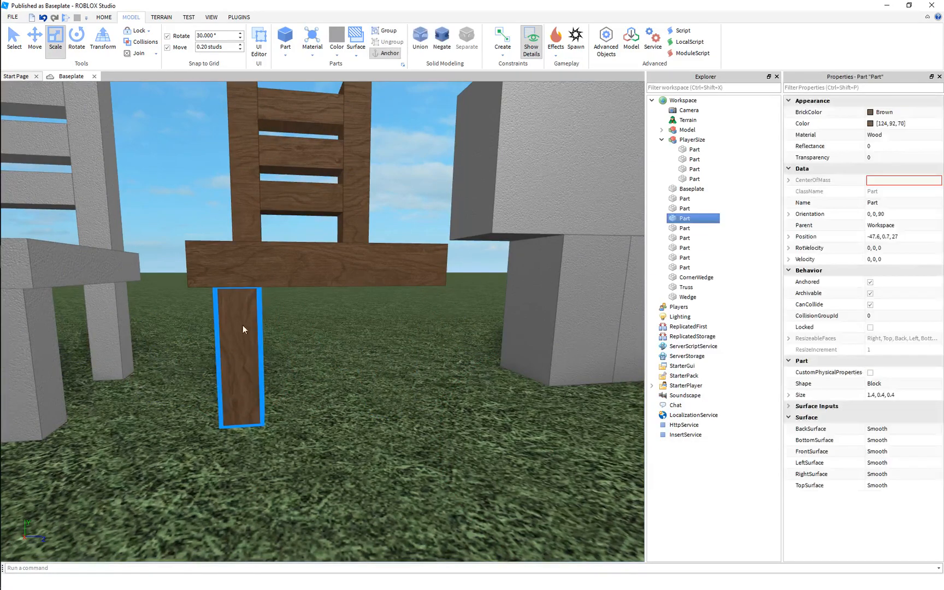
key("ctrl+d")
key("ctrl+2")
left_click_drag(313, 353, 474, 347)
Duplicate the two front legs and move the copies under the back edge of the seat.
right_click_drag(474, 348, 451, 357)
left_click(310, 291, "ctrl")
right_click_drag(310, 291, 310, 299)
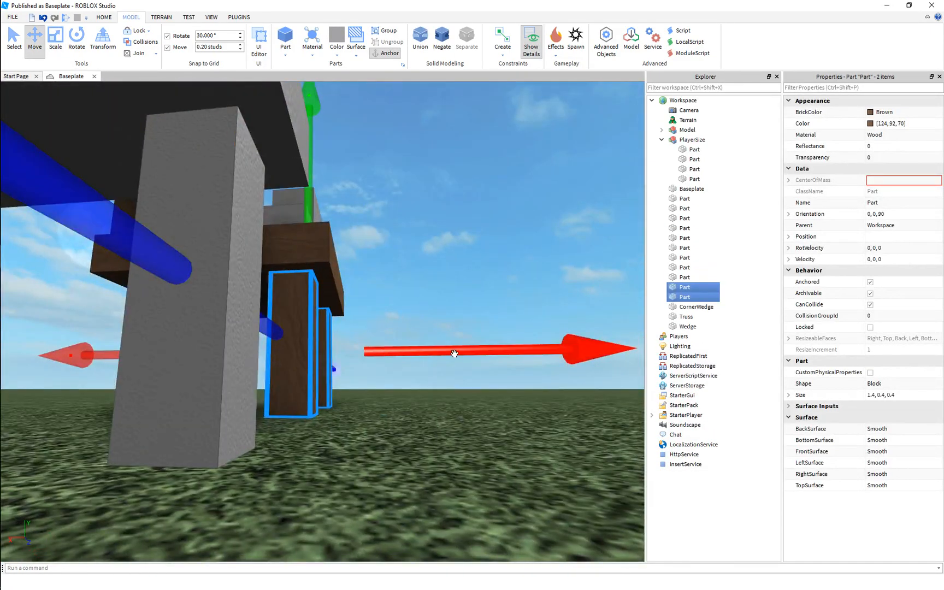
left_click_drag(454, 354, 309, 363)
right_click_drag(295, 362, 296, 360)
right_click_drag(227, 348, 227, 299)
right_click_drag(228, 300, 228, 300)
Delete the brown chair's two back posts and its two lower slats.
left_click(266, 317)
right_click_drag(301, 292, 301, 292)
left_click(333, 263)
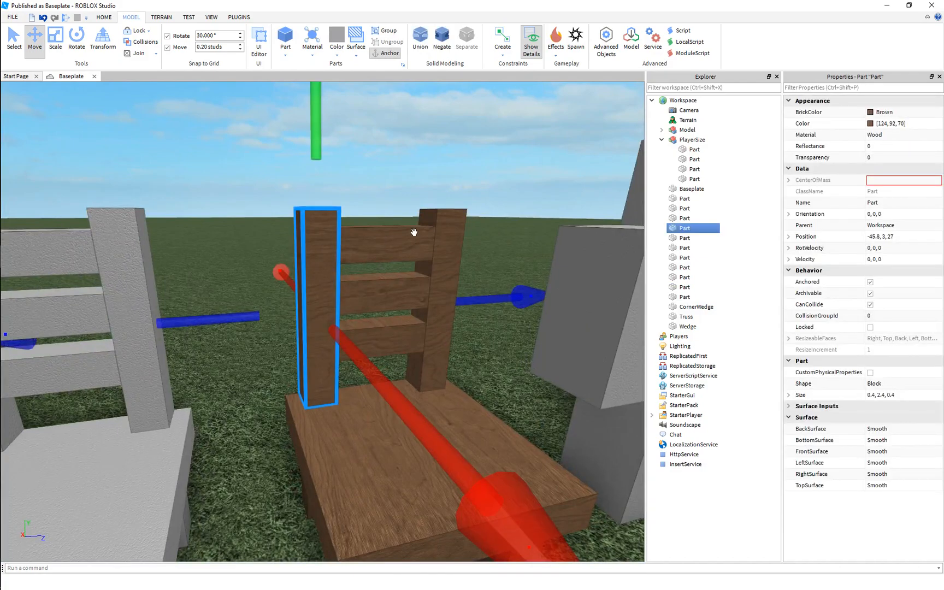
left_click(414, 233, "ctrl")
left_click(409, 205)
left_click(445, 234)
left_click(319, 236, "ctrl")
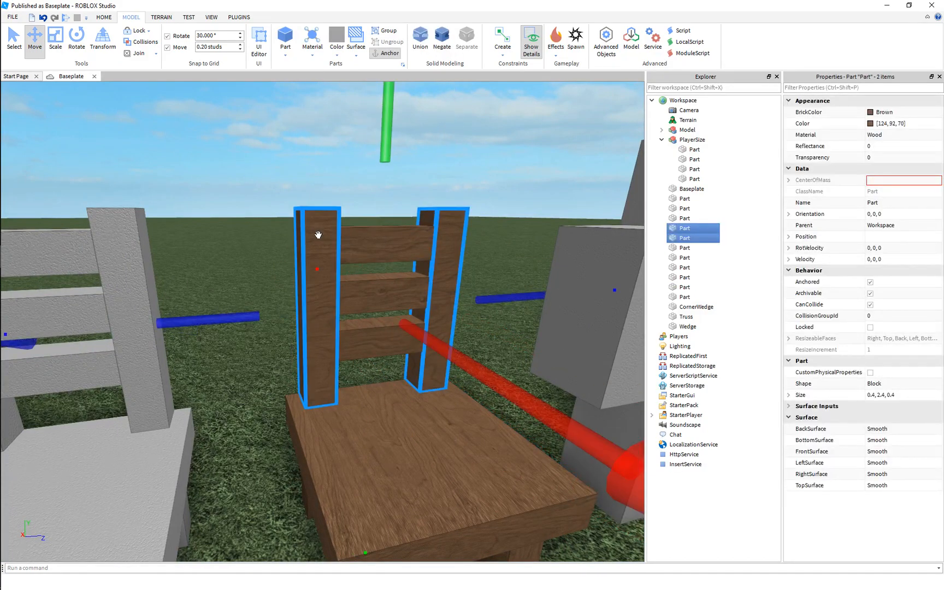
key("Delete")
left_click(347, 281)
left_click(336, 340, "ctrl")
key("Delete")
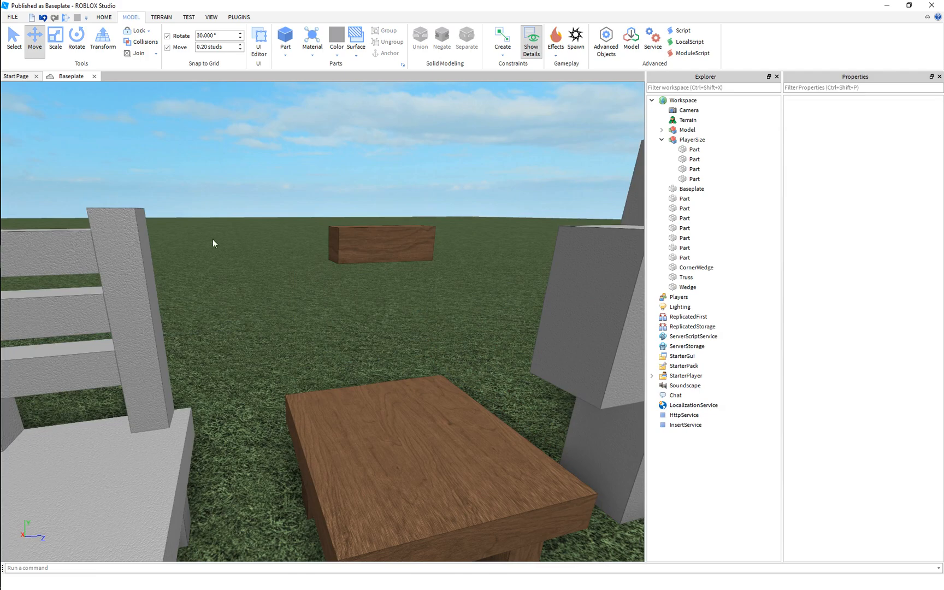
Shrink the remaining slat above the brown seat to a cube of 0.4, 0.4, 0.4.
left_click(374, 245)
key("f")
key("ctrl+4")
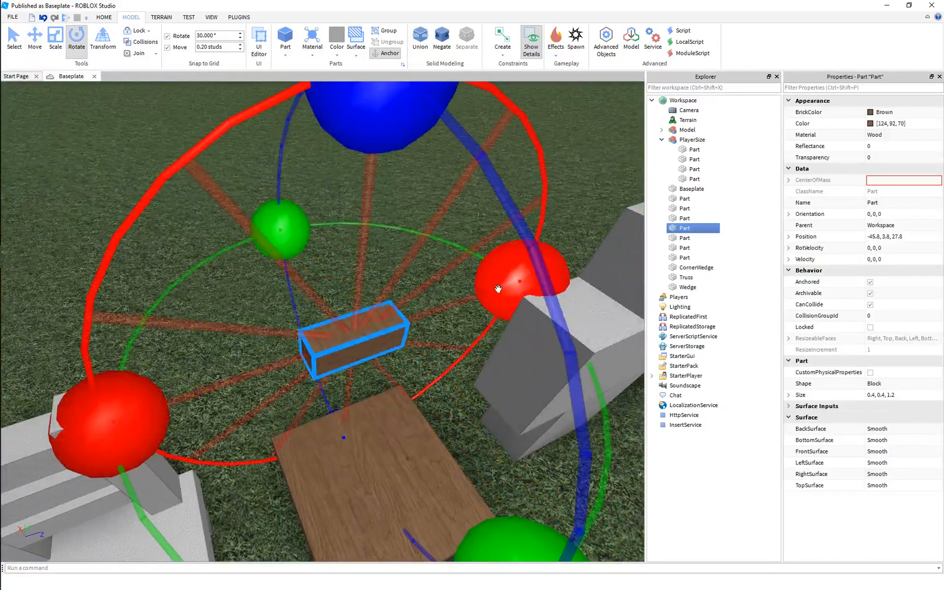
key("ctrl+3")
left_click_drag(498, 289, 392, 301)
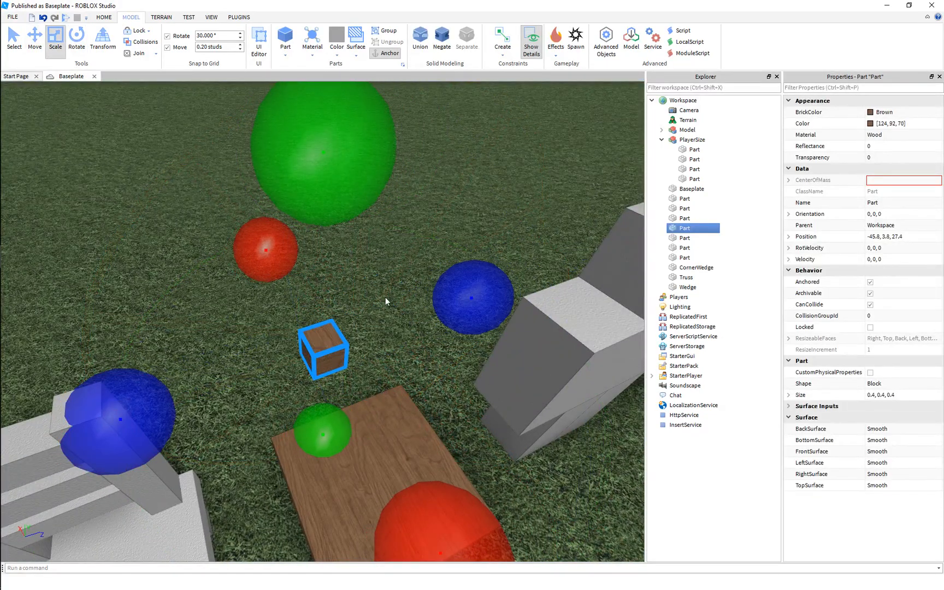
Rotate the small cube 90 degrees about Y and stretch it lengthwise to size 1.4, 0.4, 0.4.
key("ctrl+4")
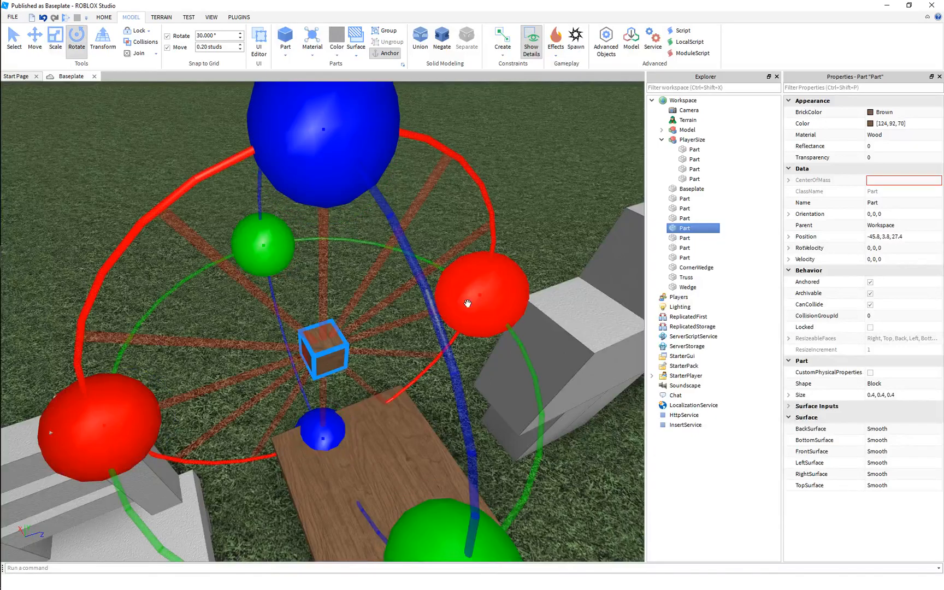
left_click_drag(267, 246, 205, 393)
key("ctrl+3")
left_click_drag(474, 308, 529, 290)
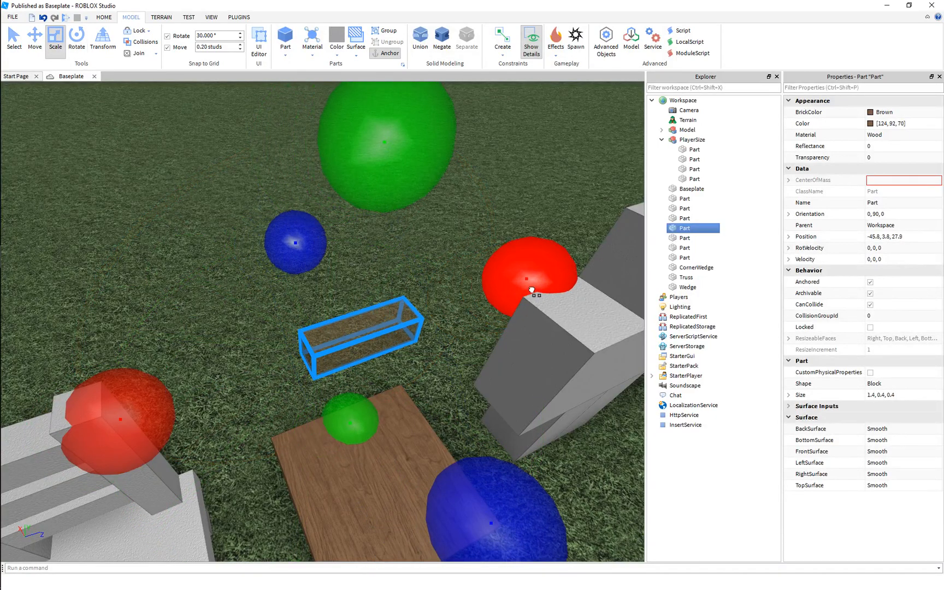
Shorten the rotated slat slightly at its end nearest the figure.
left_click(393, 278)
right_click_drag(393, 278, 375, 282)
left_click(369, 297)
scroll(455, 310, "down", 3)
left_click_drag(484, 319, 470, 316)
left_click(423, 304)
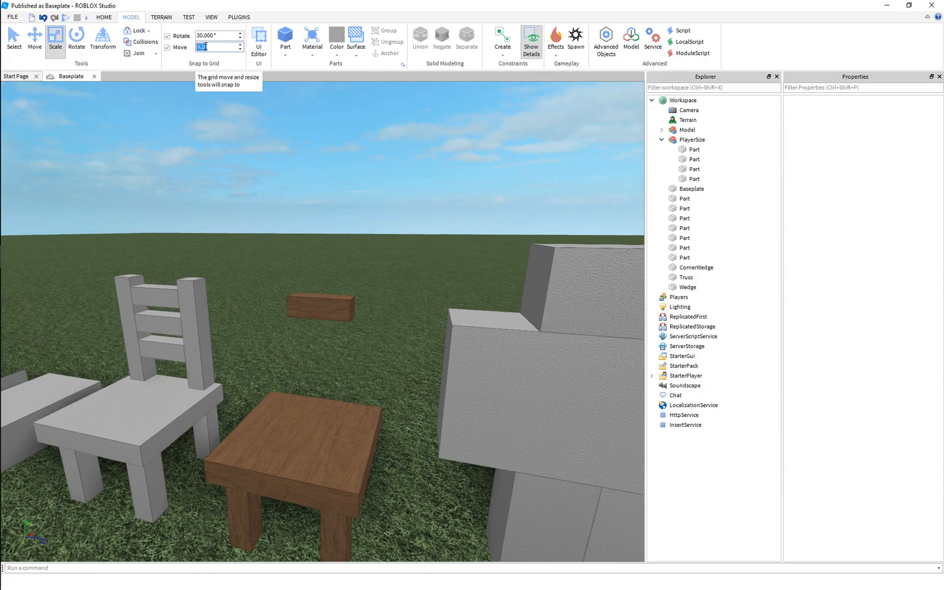
Select the brown chair's two back legs and move them 0.1 studs inward beneath the seat.
left_click(243, 241)
key("w")
right_click_drag(242, 241, 276, 301)
left_click(208, 315)
key("d")
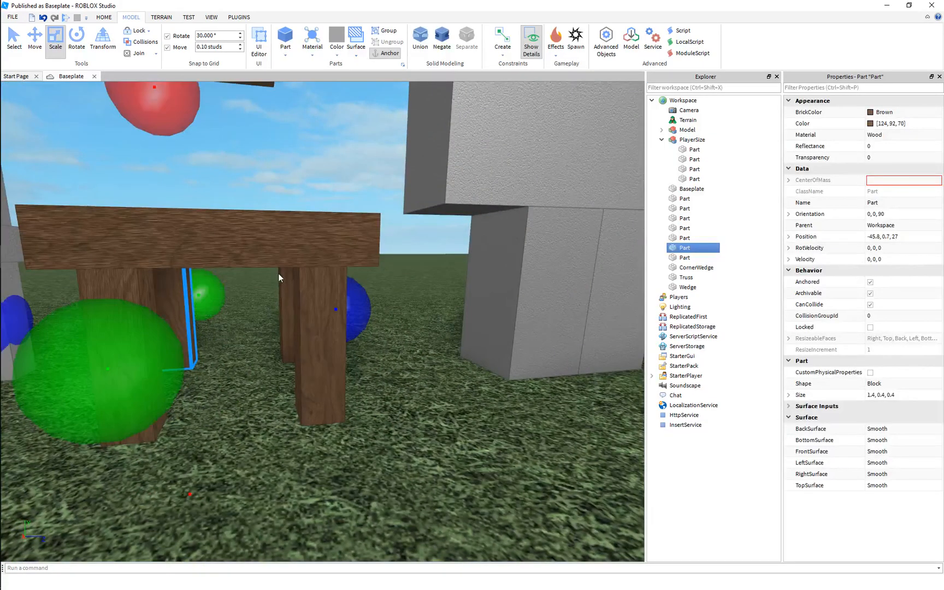
left_click(289, 273, "ctrl")
key("s")
key("e")
key("a")
key("w")
right_click_drag(309, 308, 311, 302)
key("s")
key("ctrl+2")
left_click_drag(304, 316, 310, 317)
Set the move snap increment to 0.2 studs and deselect the back legs.
key("q")
right_click_drag(310, 318, 310, 318)
key("w")
key("s")
key("e")
key("q")
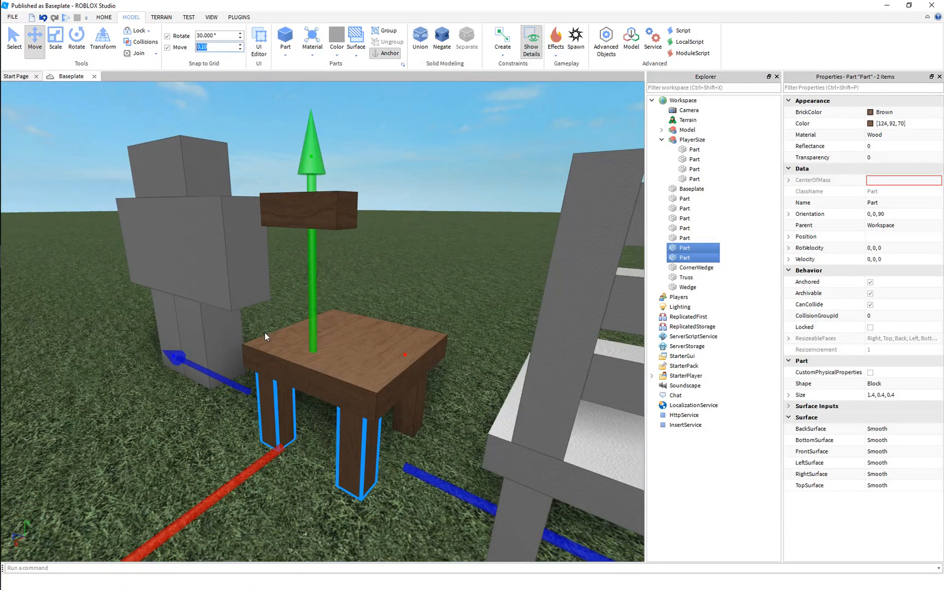
type("33")
right_click_drag(349, 246, 349, 247)
key("a")
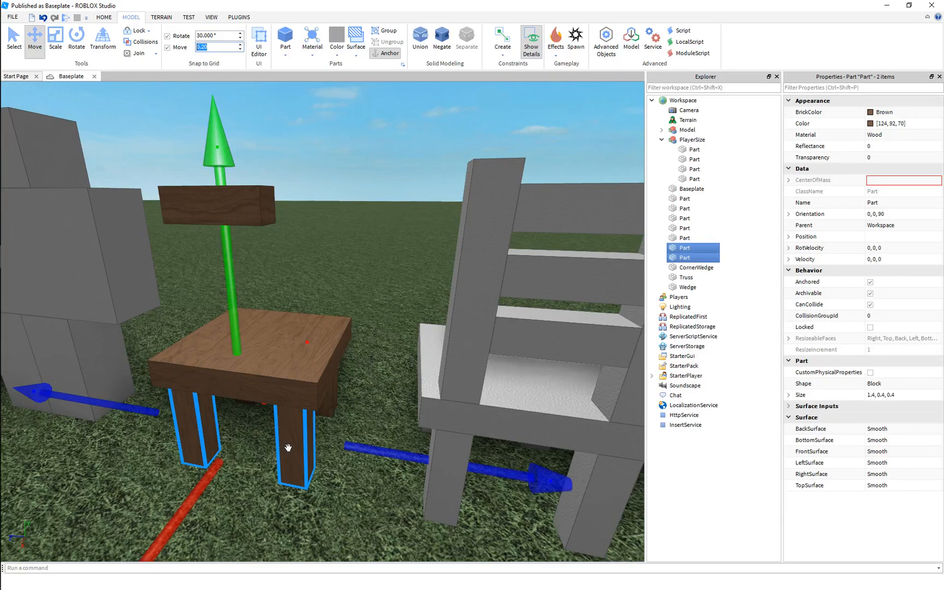
left_click(341, 316)
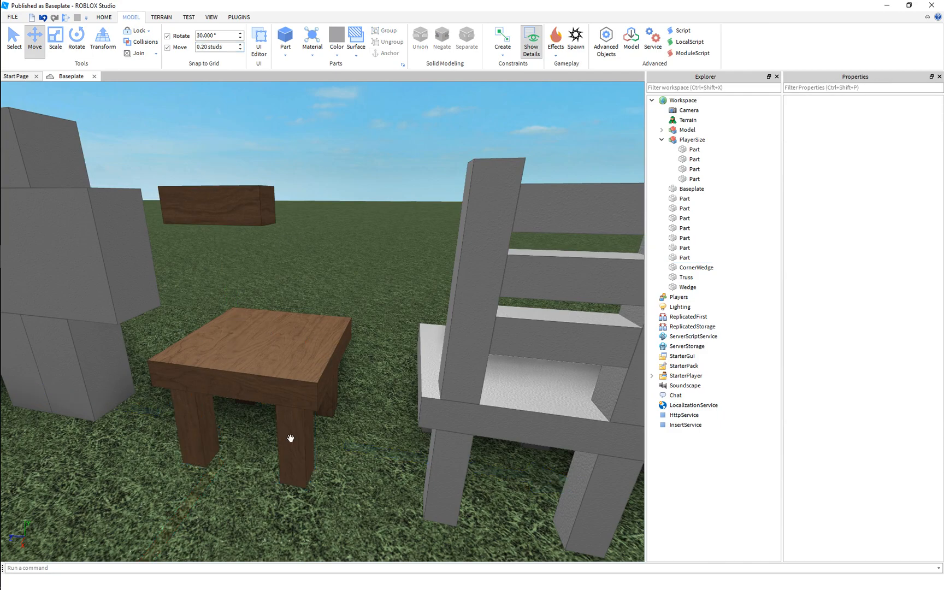
Stretch the brown chair's back leg nearest the grey chair upward through the seat into a back post 4.2 studs tall.
left_click(290, 436)
key("s")
right_click_drag(289, 436, 288, 433)
key("ctrl+3")
left_click_drag(302, 266, 311, 73)
key("s")
left_click_drag(309, 156, 307, 134)
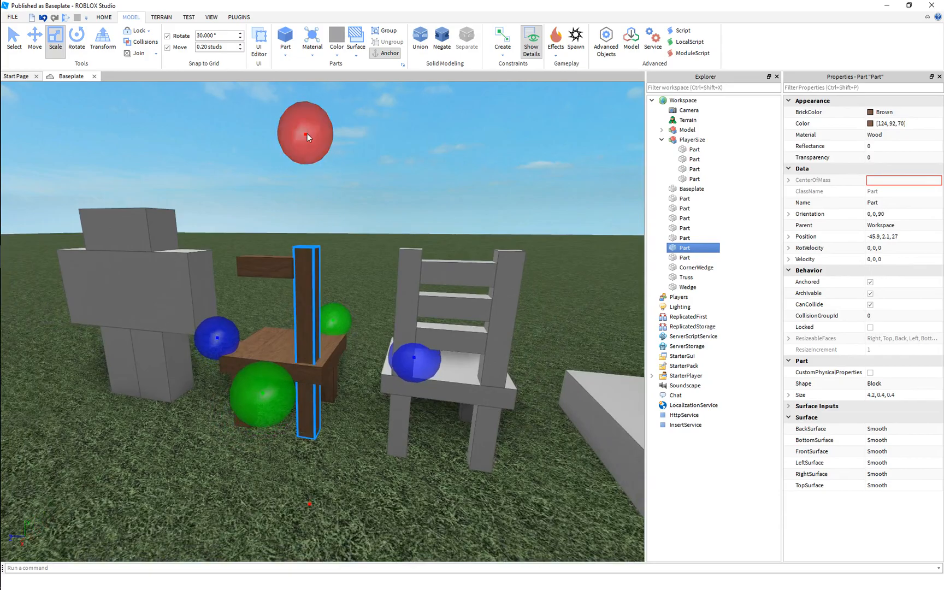
Stretch the brown chair's other back leg upward through the seat to match the first back post's height.
right_click_drag(307, 134, 326, 271)
key("w")
left_click(323, 321)
right_click_drag(323, 321, 320, 245)
key("s")
left_click_drag(320, 246, 328, 69)
Resize the floating brown slat to a length of 1.2 studs so it fits between the two back posts.
left_click(383, 155)
key("d")
right_click_drag(383, 155, 328, 245)
key("w")
key("s")
left_click(384, 214)
key("s")
left_click_drag(255, 275, 276, 272)
Thin the slat between the back posts by setting its size to 1.2, 0.4, 0.2.
left_click(330, 239)
right_click_drag(331, 239, 340, 271)
left_click(320, 298)
left_click(337, 208)
key("w")
left_click(314, 244)
key("a")
key("a")
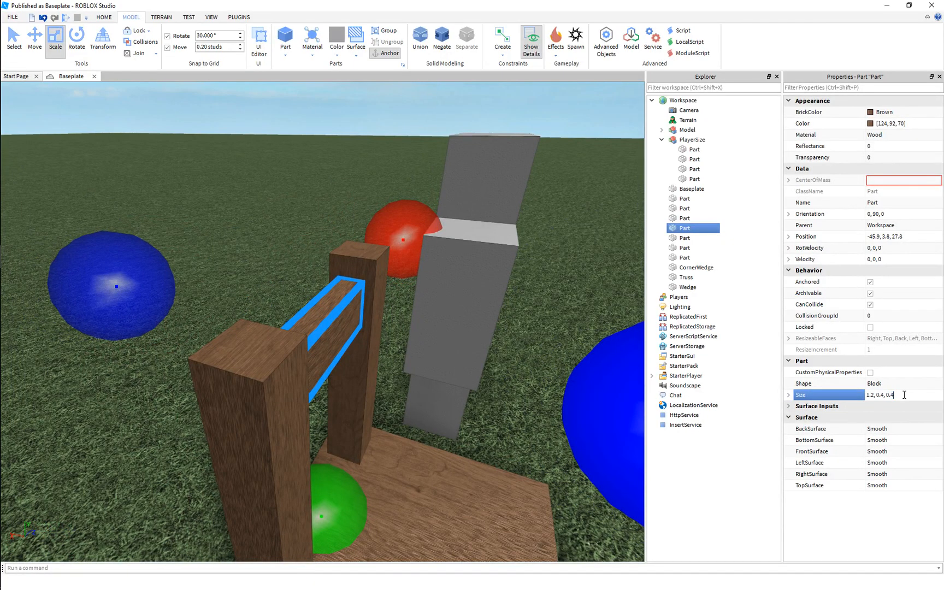
key("Return")
left_click(273, 226)
key("d")
key("q")
right_click_drag(273, 226, 274, 226)
key("e")
left_click(340, 330)
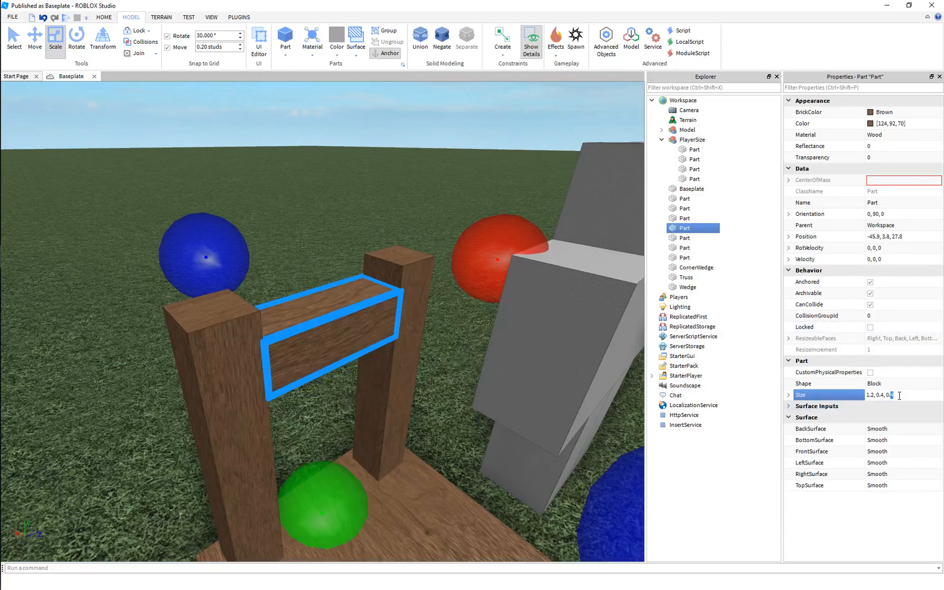
key("Return")
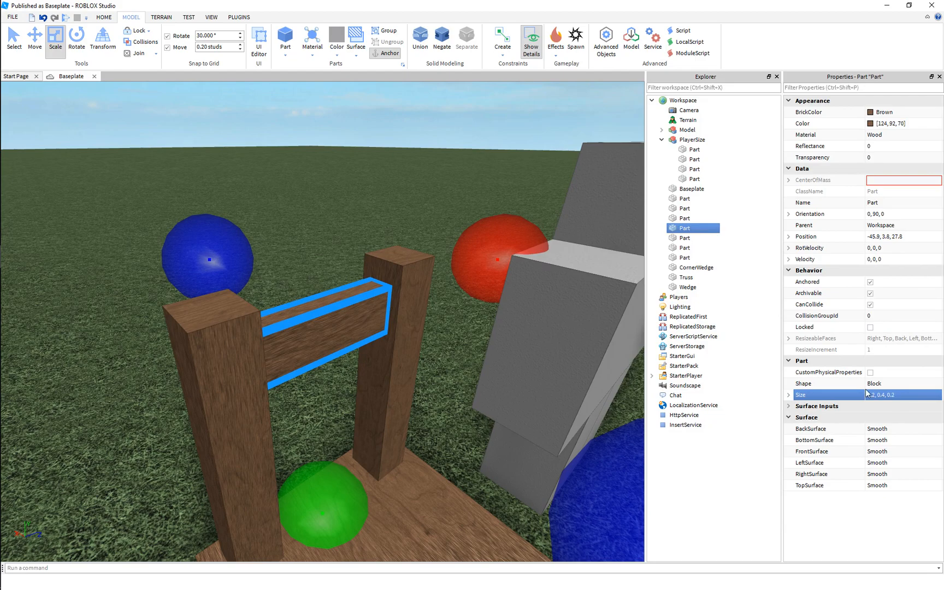
Duplicate the brown slat twice and space the copies 0.6 studs apart below the original.
left_click(373, 232)
key("d")
key("q")
right_click_drag(374, 233, 373, 232)
left_click(315, 222)
scroll(416, 310, "down", 2)
key("ctrl+d")
key("ctrl+2")
left_click_drag(388, 196, 387, 273)
key("ctrl+d")
left_click(439, 242)
scroll(443, 239, "down", 2)
right_click_drag(446, 239, 437, 261)
scroll(437, 261, "up", 3)
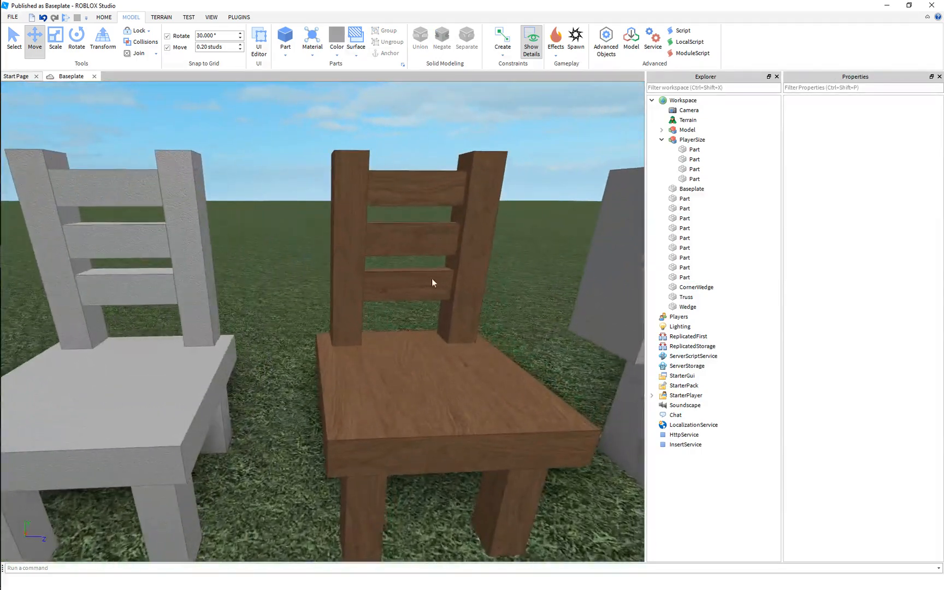
Try narrowing the brown seat to a size of 2.4, 0.4, 2.2.
left_click(399, 395)
key("ctrl+3")
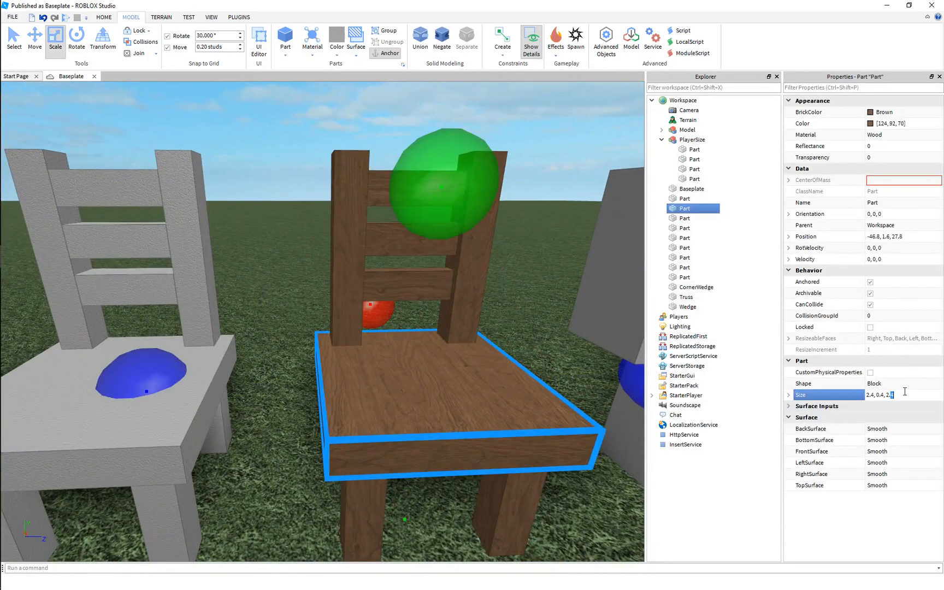
type("2")
key("Return")
left_click(532, 347)
key("a")
right_click_drag(524, 345, 518, 345)
left_click(339, 359)
key("a")
right_click_drag(339, 359, 340, 359)
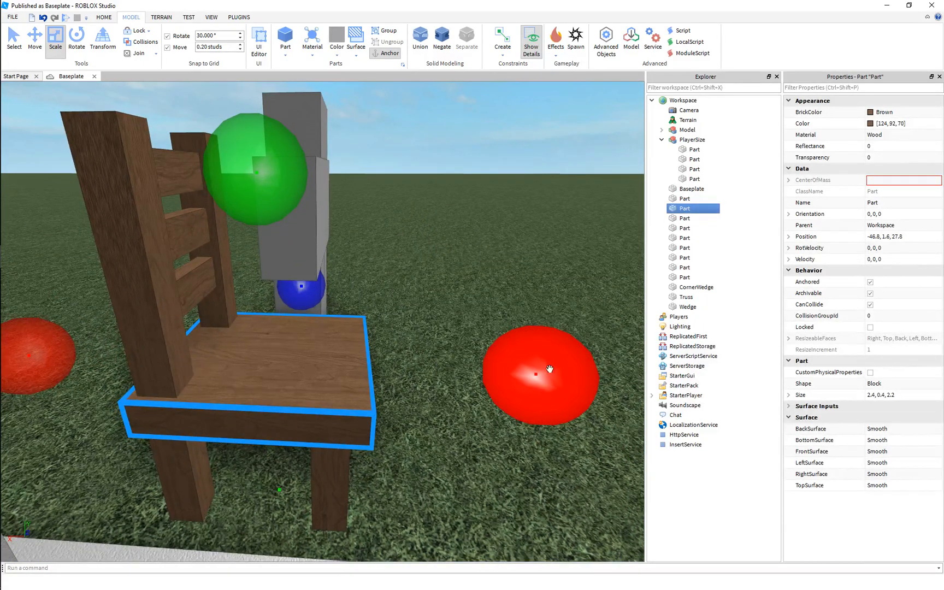
key("ctrl+z")
Try extending the brown seat at its front edge and moving its two front legs forward to match.
left_click_drag(527, 366, 545, 369)
left_click(358, 487)
left_click(340, 482)
key("d")
right_click_drag(340, 482, 341, 382)
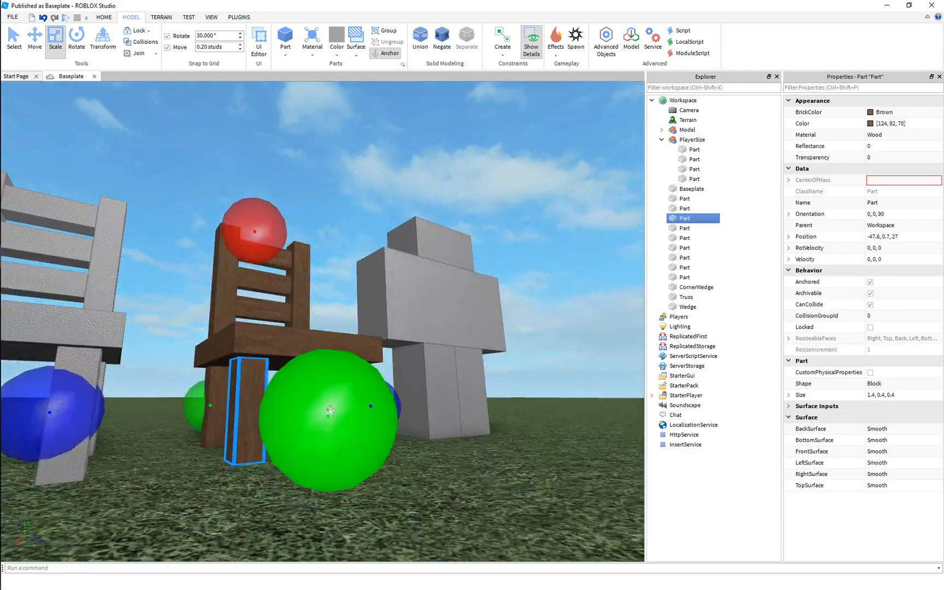
scroll(358, 433, "up", 1)
key("a")
left_click(427, 408, "ctrl")
key("a")
right_click_drag(401, 409, 399, 402)
key("ctrl+2")
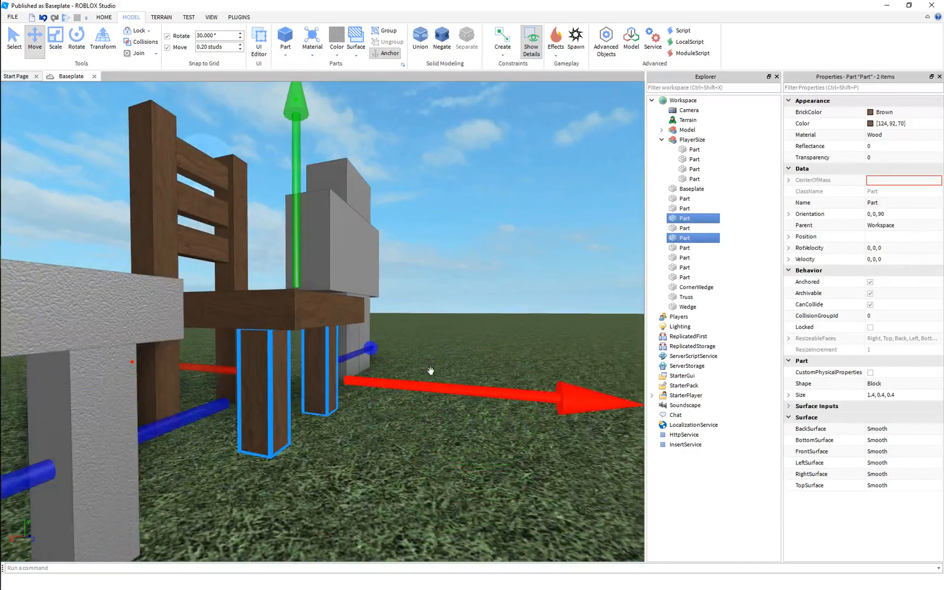
left_click_drag(430, 373, 445, 374)
left_click(447, 337)
Undo the front-leg move and the seat extension.
key("e")
key("a")
right_click_drag(443, 337, 443, 336)
key("d")
key("s")
key("w")
key("ctrl+z")
key("ctrl+z")
left_click(388, 439)
key("a")
right_click_drag(389, 440, 388, 440)
key("a")
key("e")
key("d")
key("q")
key("q")
key("a")
key("e")
Select the brown chair's two front legs and two back posts and set their Y and Z sizes to 0.3.
left_click(384, 395)
key("ctrl+1")
left_click(323, 361, "ctrl")
key("d")
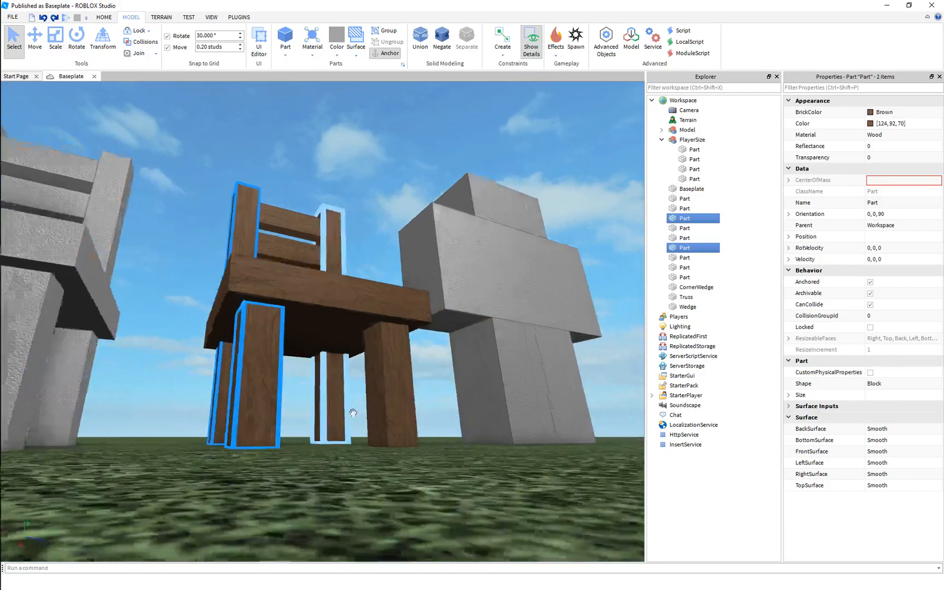
left_click(316, 390, "ctrl")
key("s")
key("e")
right_click_drag(317, 390, 317, 390)
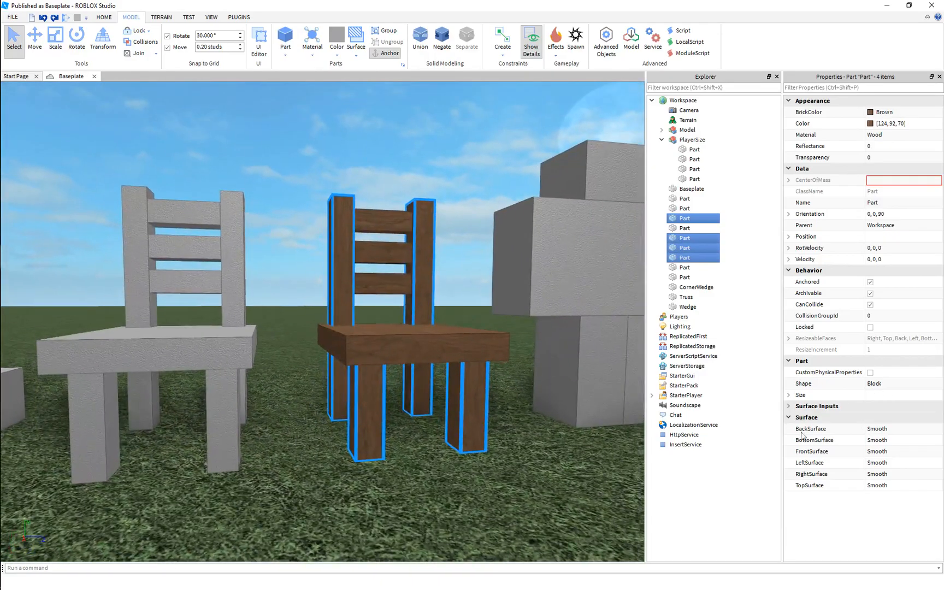
left_click(789, 395)
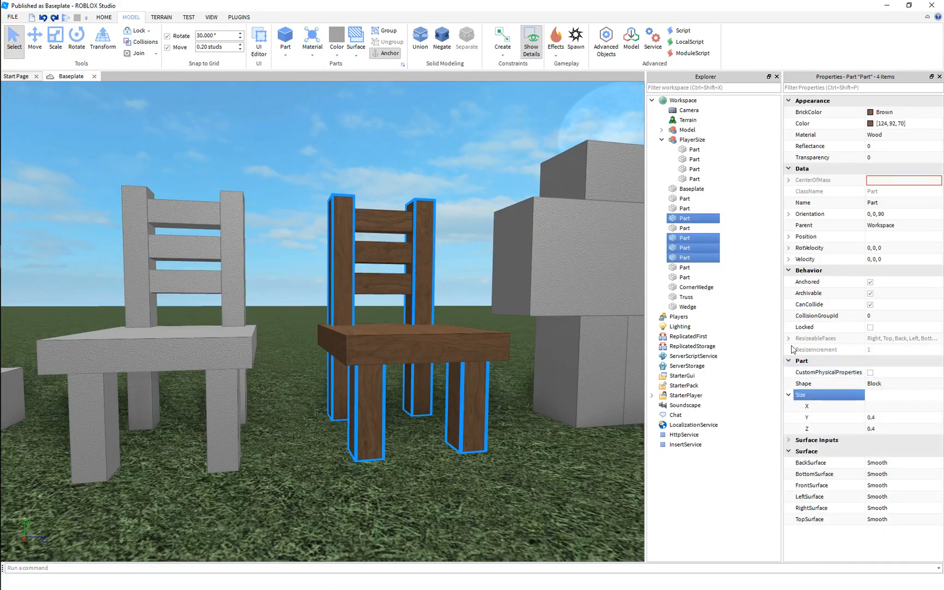
left_click(891, 418)
type("0.3")
left_click(883, 429)
type("0.3")
key("Return")
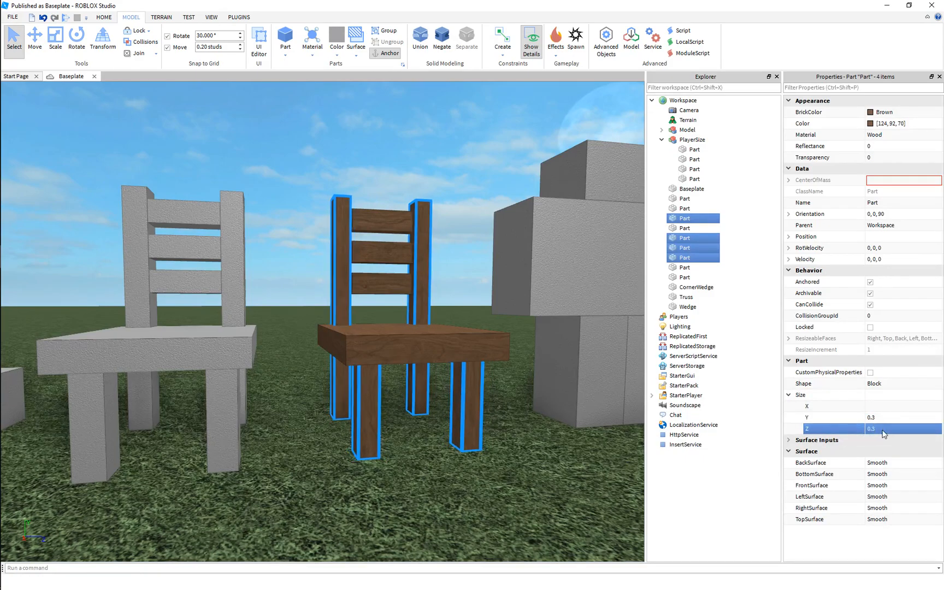
With a 0.1-stud move snap, shift the brown front leg nearest the grey chair 0.1 studs forward and 0.1 studs outward.
left_click(500, 464)
scroll(478, 452, "up", 5)
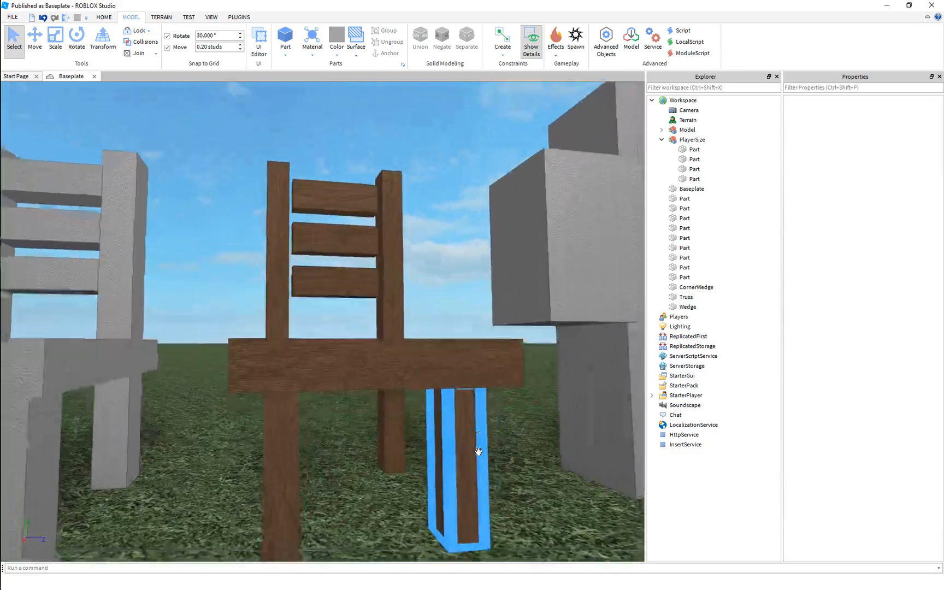
right_click_drag(479, 452, 478, 382)
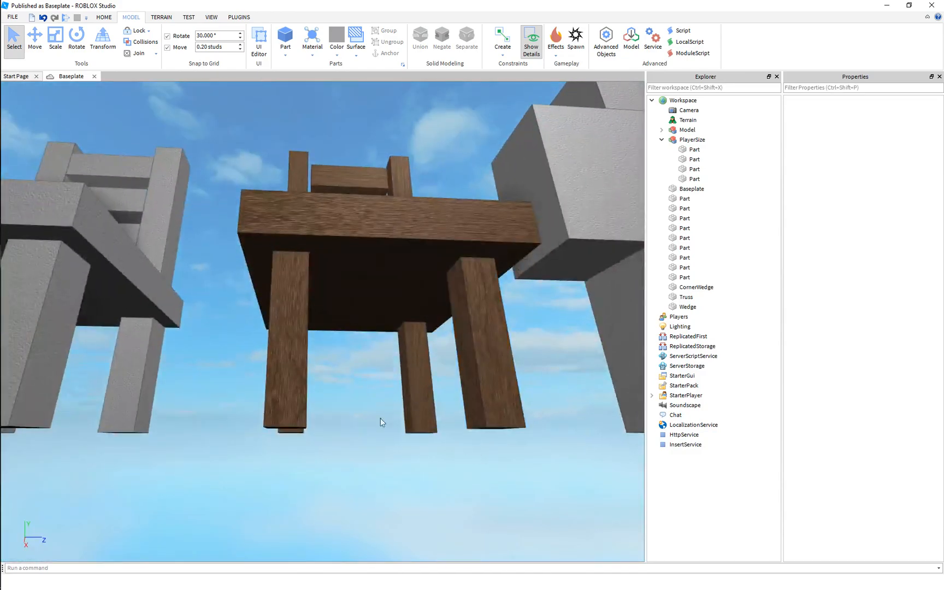
left_click(291, 369)
key("ctrl+2")
right_click_drag(369, 338, 394, 268)
left_click_drag(397, 266, 385, 326)
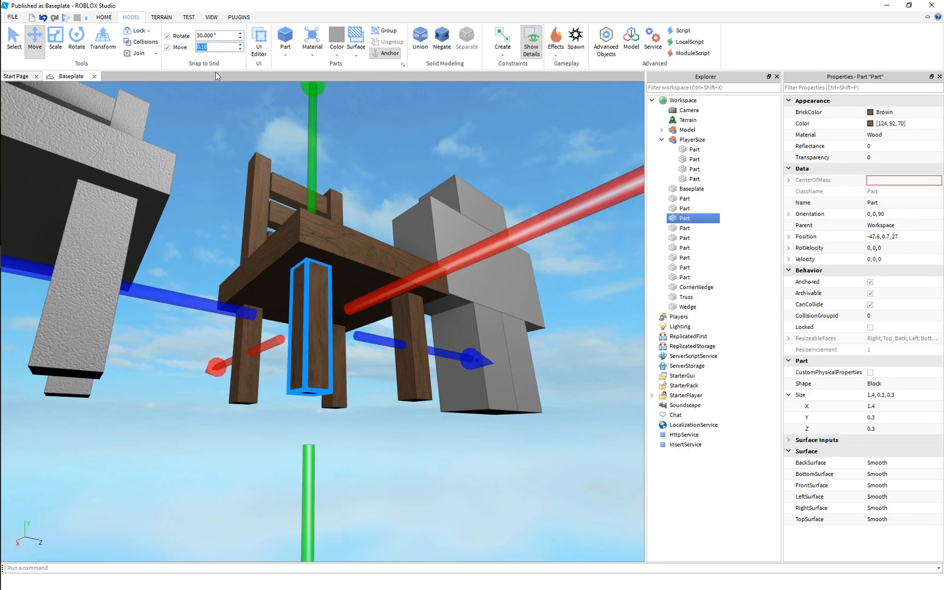
left_click_drag(210, 310, 200, 311)
left_click_drag(299, 304, 297, 295)
Move the front leg and back post nearest the figure 0.1 studs outward, and that front leg 0.1 studs forward.
scroll(328, 281, "up", 5)
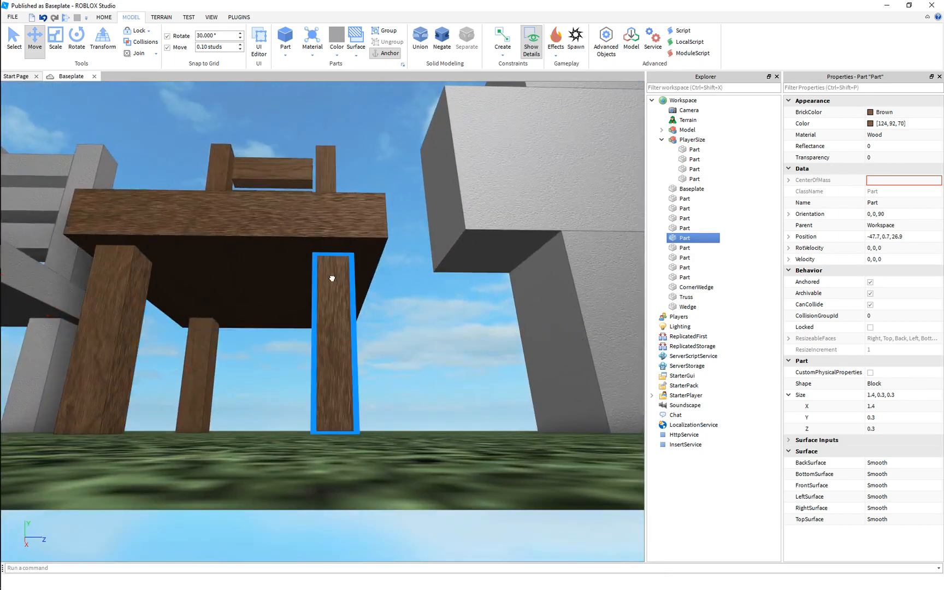
scroll(331, 278, "down", 3)
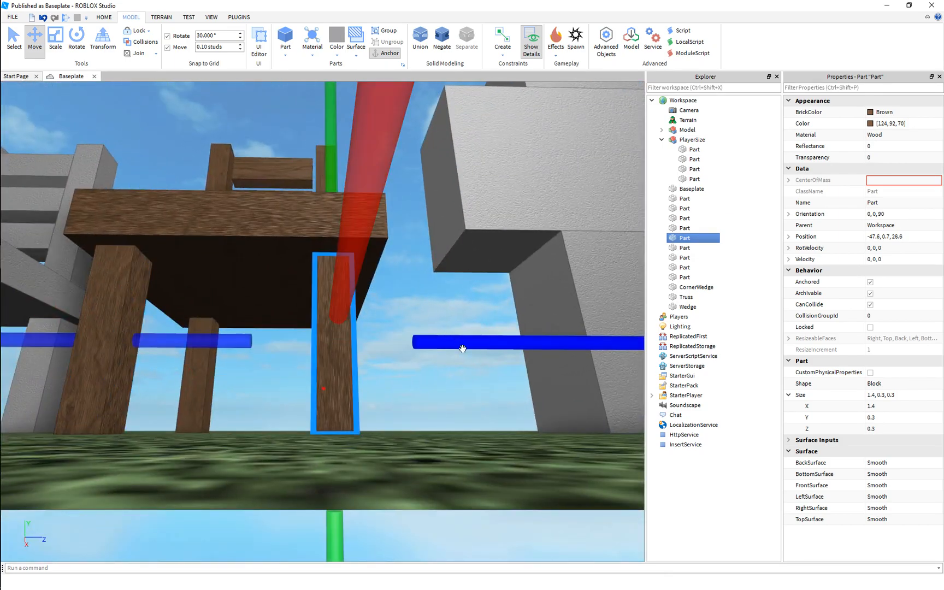
left_click(320, 385, "ctrl")
right_click_drag(320, 385, 262, 357)
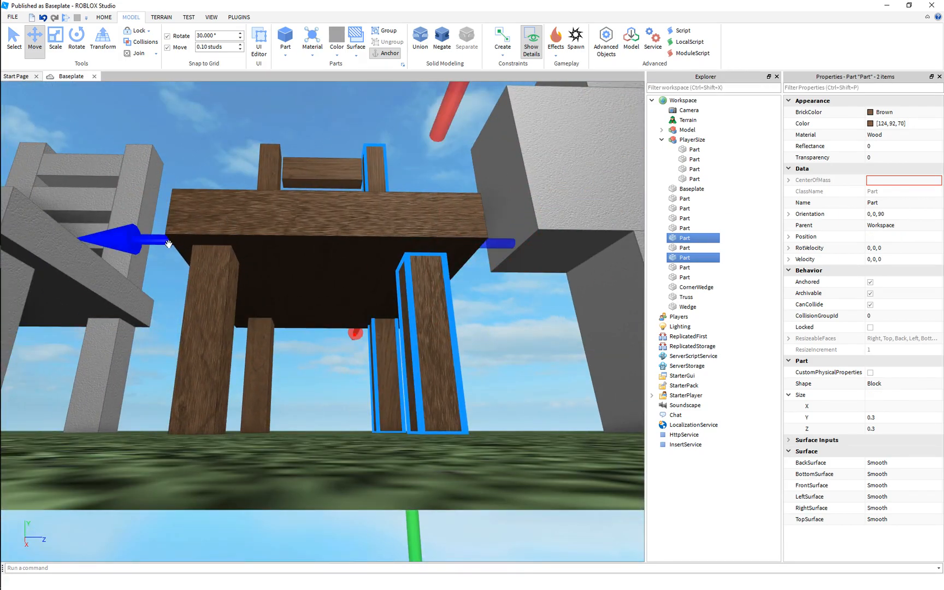
left_click_drag(168, 245, 180, 247)
left_click(431, 355)
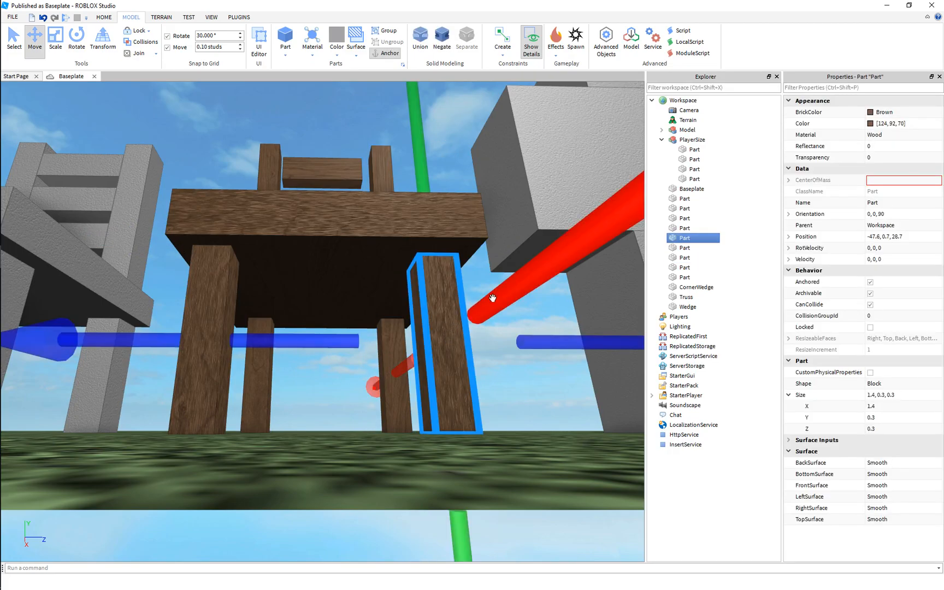
right_click_drag(516, 282, 489, 309)
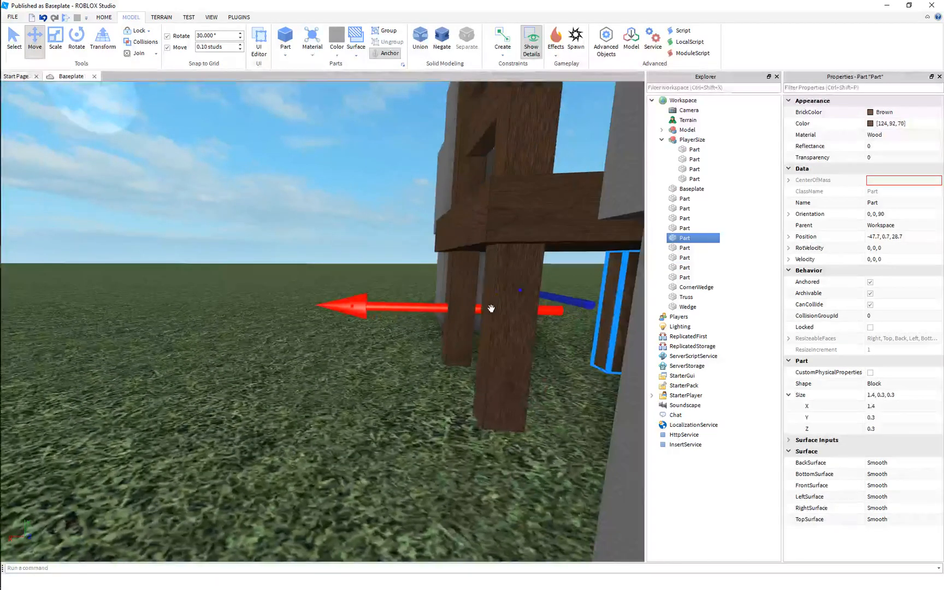
Select the brown chair's back posts together with its slats and move them 0.1 studs toward the seat's rear edge.
left_click(491, 349)
left_click(451, 291, "ctrl")
left_click(490, 126, "ctrl")
key("f")
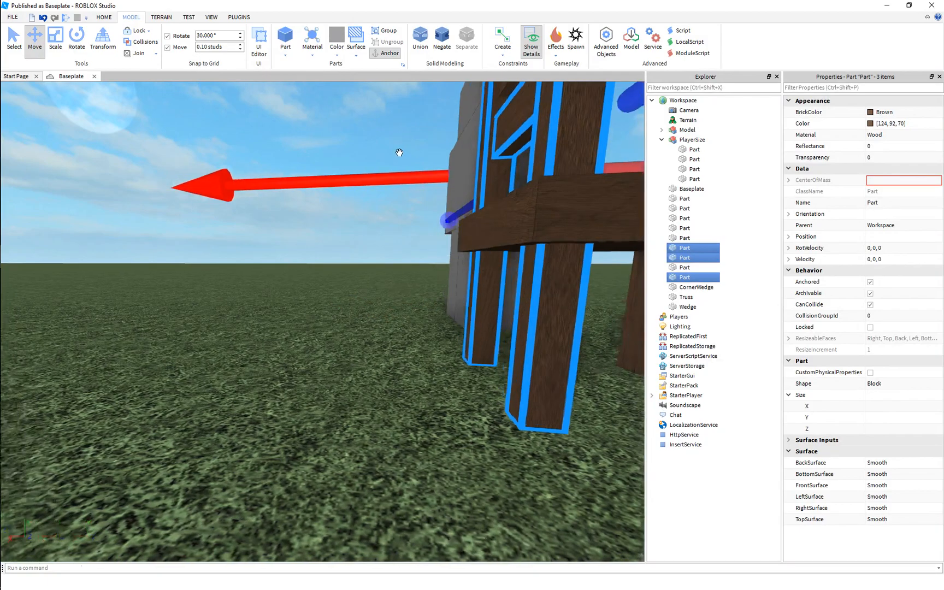
left_click_drag(318, 321, 320, 371)
left_click(316, 435)
right_click_drag(316, 436, 303, 410)
Select the brown chair's three back slats together and set their X size to 1.4.
left_click(339, 288)
key("ctrl+3")
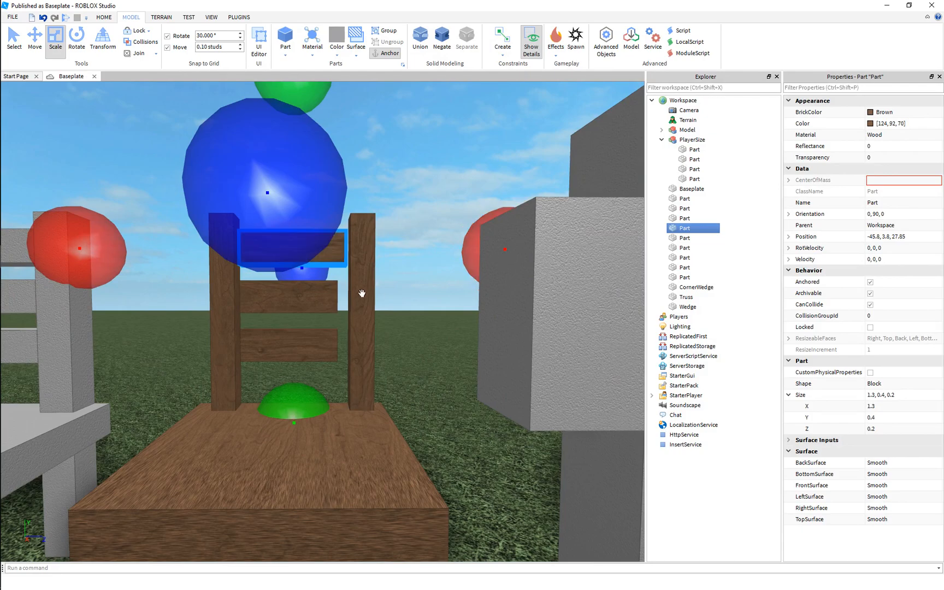
left_click(325, 309)
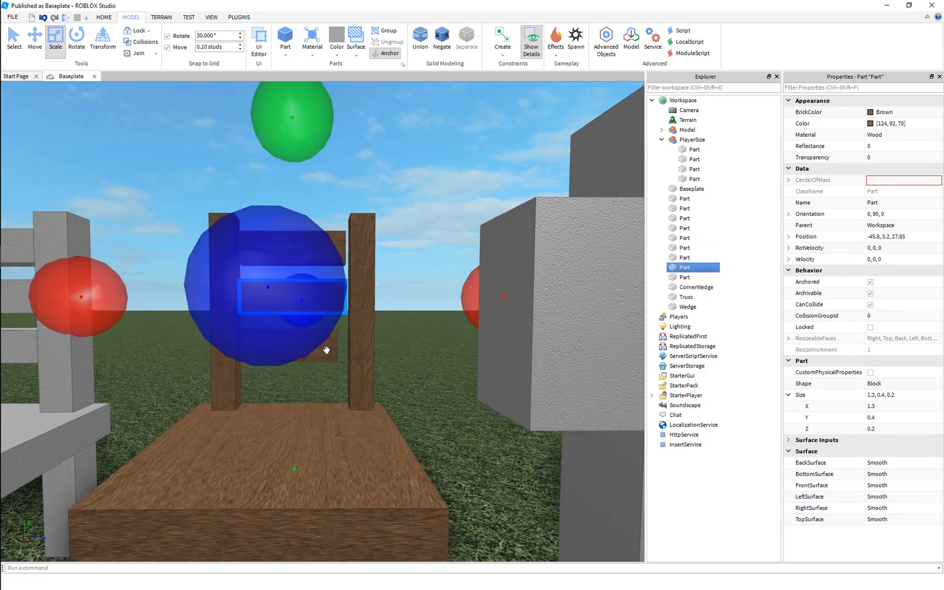
left_click(327, 349)
left_click(330, 286, "ctrl")
right_click_drag(377, 212, 377, 221)
left_click(377, 221, "ctrl")
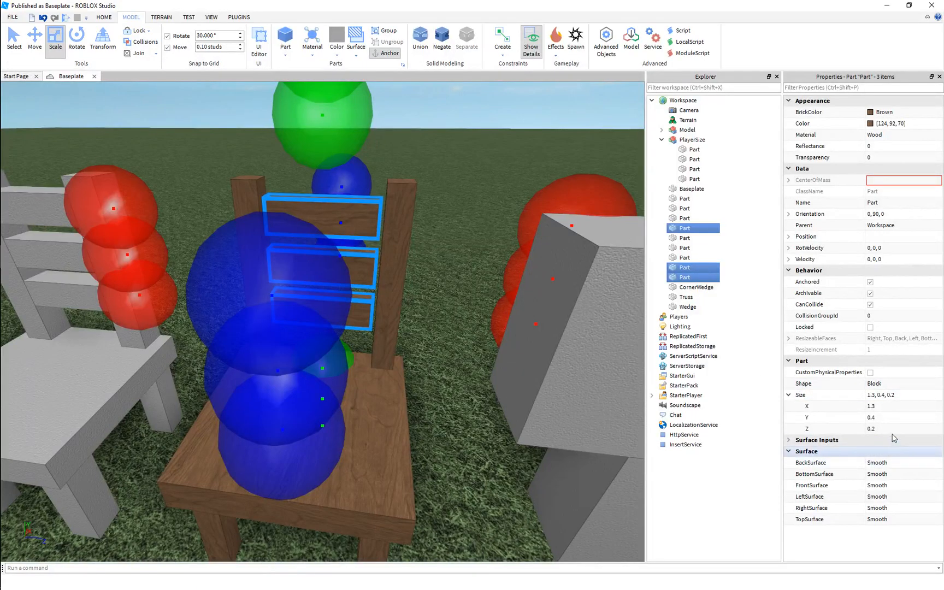
type("4")
key("Return")
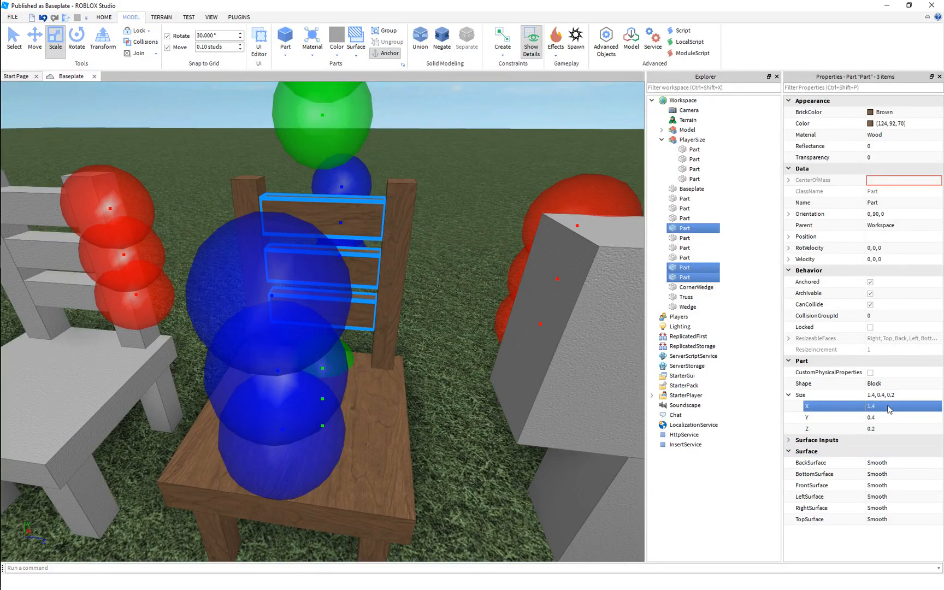
Scale each of the brown chair's three back slats up from its lower edge to a Y size of 0.3.
left_click(434, 209)
scroll(434, 209, "up", 2)
right_click_drag(434, 209, 435, 211)
scroll(435, 211, "down", 3)
scroll(309, 331, "up", 2)
left_click(309, 331)
left_click(316, 234)
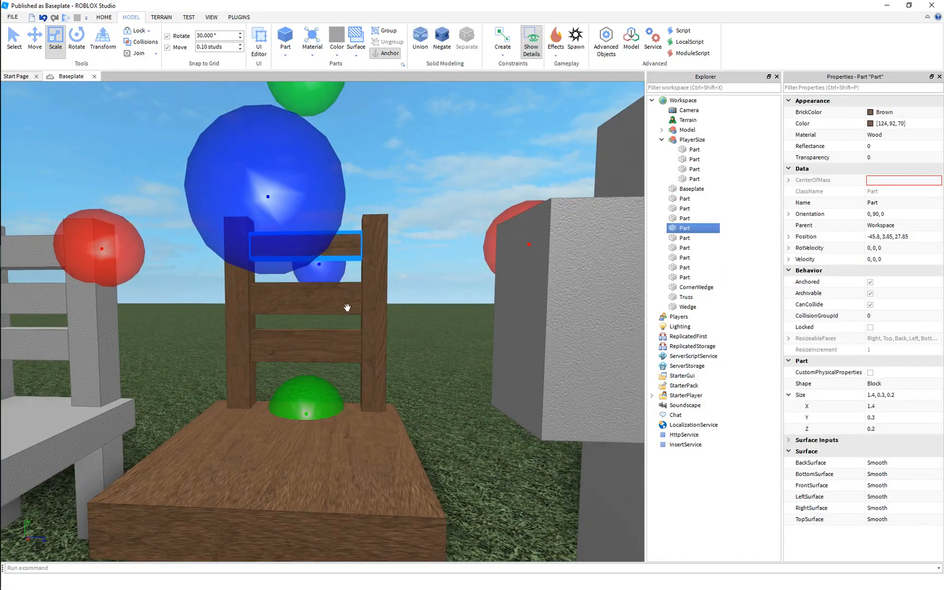
left_click(347, 310)
left_click_drag(309, 472, 308, 464)
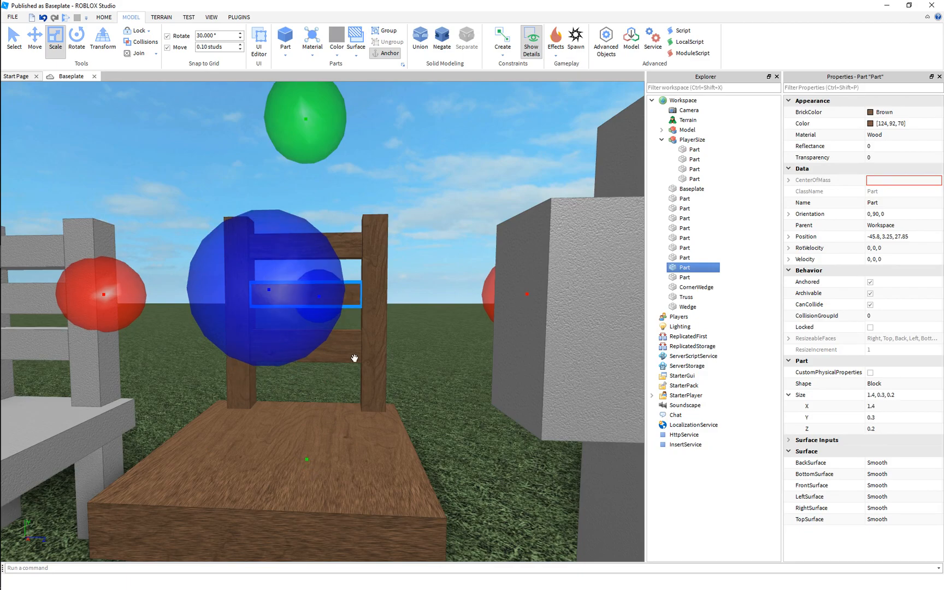
left_click(352, 357)
left_click_drag(307, 513, 306, 506)
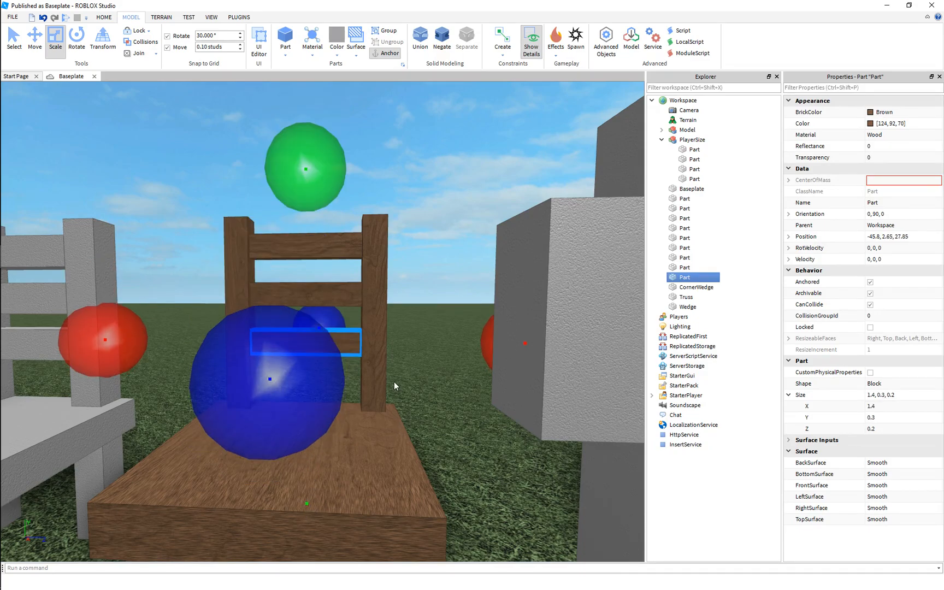
left_click(394, 383)
Narrow the brown chair's seat by 0.1 studs on each side, to a Z size of 2.2.
scroll(394, 383, "down", 4)
right_click_drag(393, 382, 394, 383)
scroll(394, 383, "up", 2)
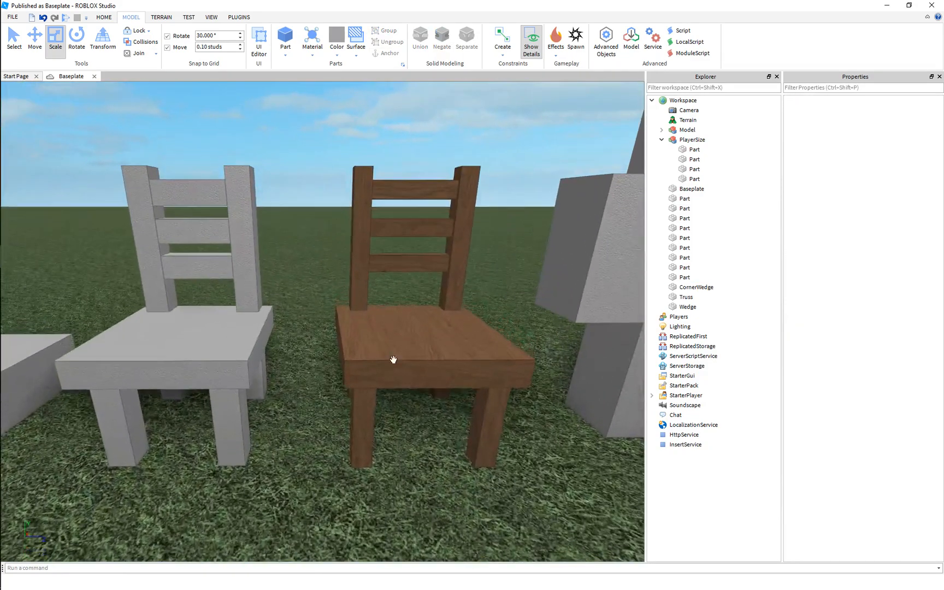
left_click(393, 362)
left_click_drag(213, 337, 221, 337)
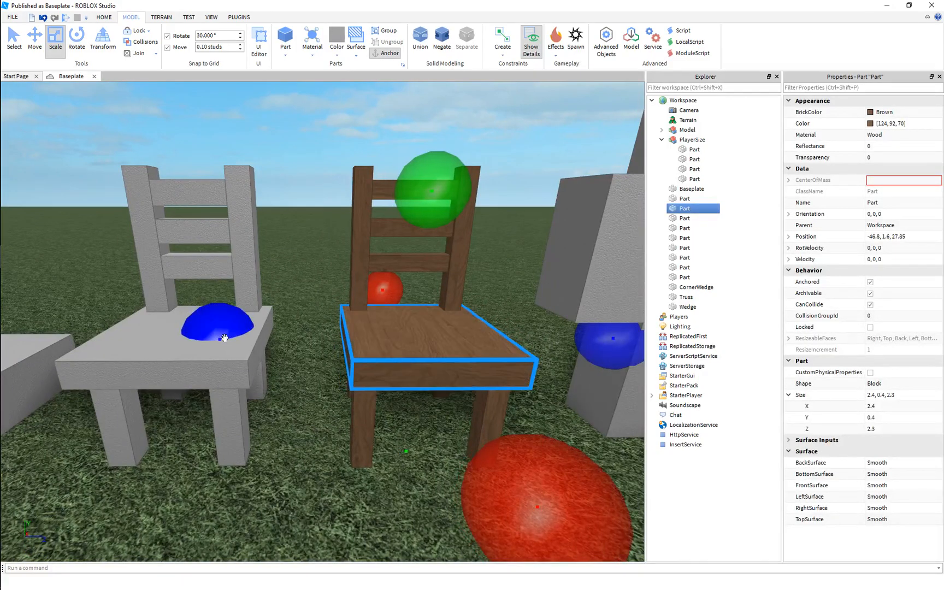
key("d")
right_click_drag(274, 349, 270, 352)
left_click_drag(460, 342, 450, 340)
left_click(336, 344)
Scale the brown chair's seat down from its top face to a thickness of 0.3.
scroll(336, 344, "down", 3)
right_click_drag(336, 344, 336, 343)
key("a")
key("w")
left_click(337, 342)
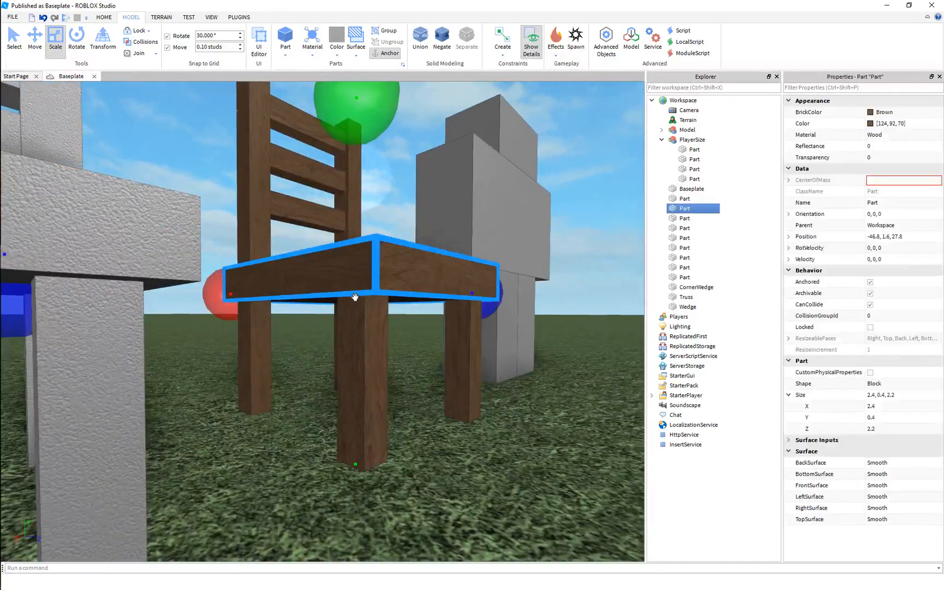
left_click_drag(360, 187, 360, 194)
left_click(155, 255)
Examine the slimmed brown chair from several angles against the grey chair and the player-sized figure.
scroll(390, 274, "down", 3)
right_click_drag(390, 274, 391, 275)
key("d")
key("w")
key("a")
key("s")
key("d")
key("a")
right_click_drag(317, 281, 317, 281)
key("s")
key("w")
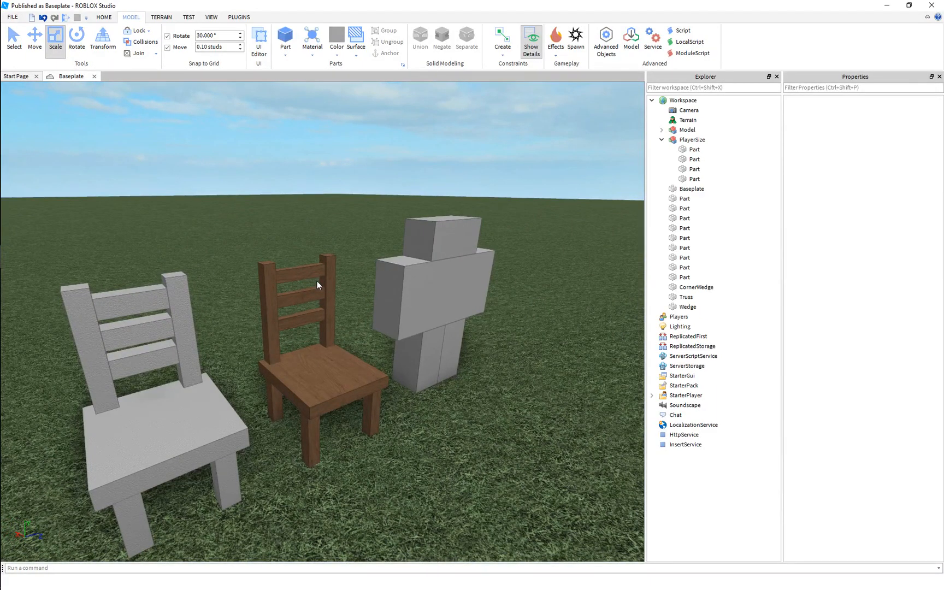
Group all parts of the brown chair into one model and name it Chair.
key("w")
right_click_drag(355, 272, 326, 276)
key("a")
key("s")
left_click_drag(266, 185, 435, 454)
key("ctrl+g")
left_click(411, 436)
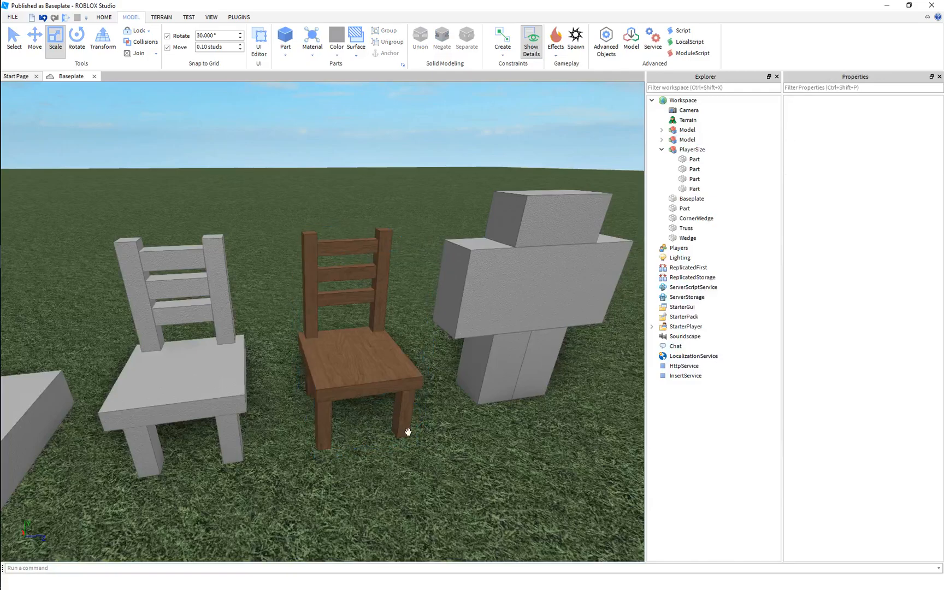
scroll(395, 407, "up", 2)
left_click(389, 395)
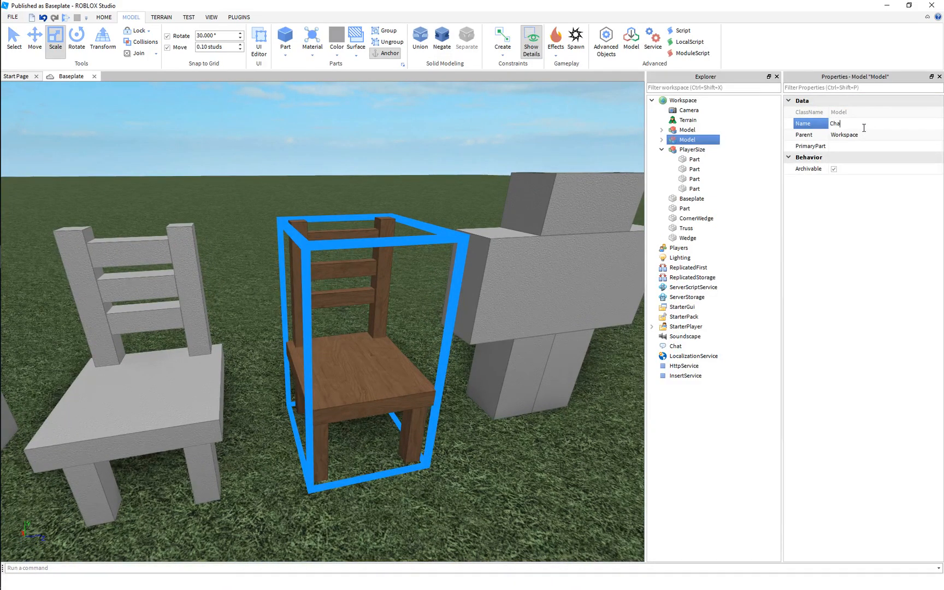
left_click(336, 187)
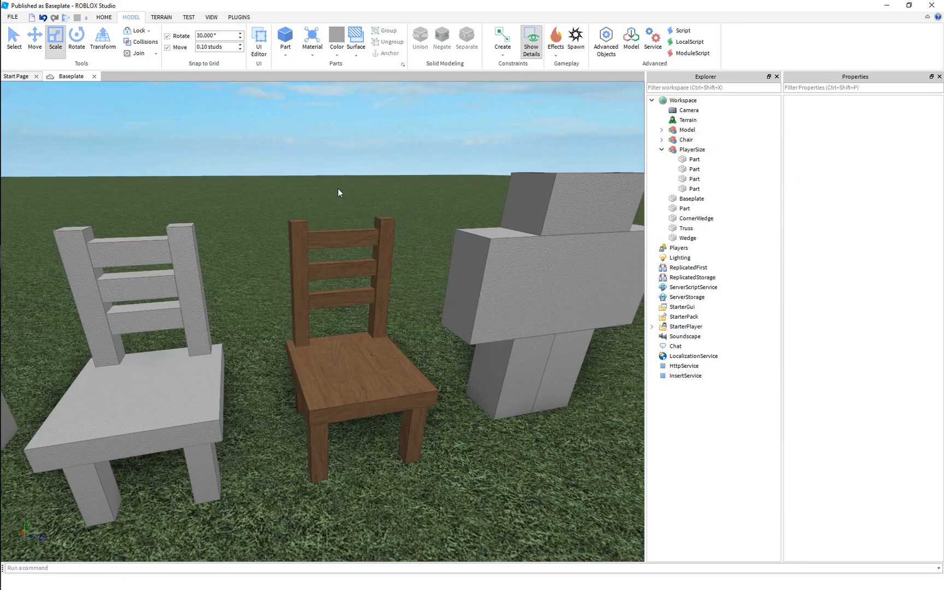
Insert a Seat object into the workspace and move it to the open ground in front of the chairs.
right_click_drag(337, 187, 337, 194)
scroll(337, 194, "up", 3)
scroll(338, 196, "down", 2)
right_click(421, 324)
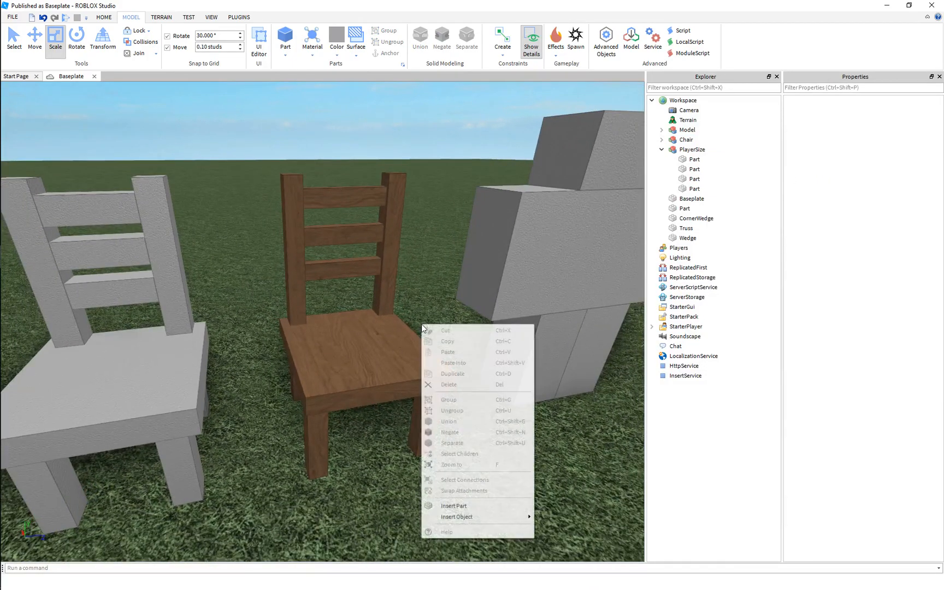
mouse_move(464, 517)
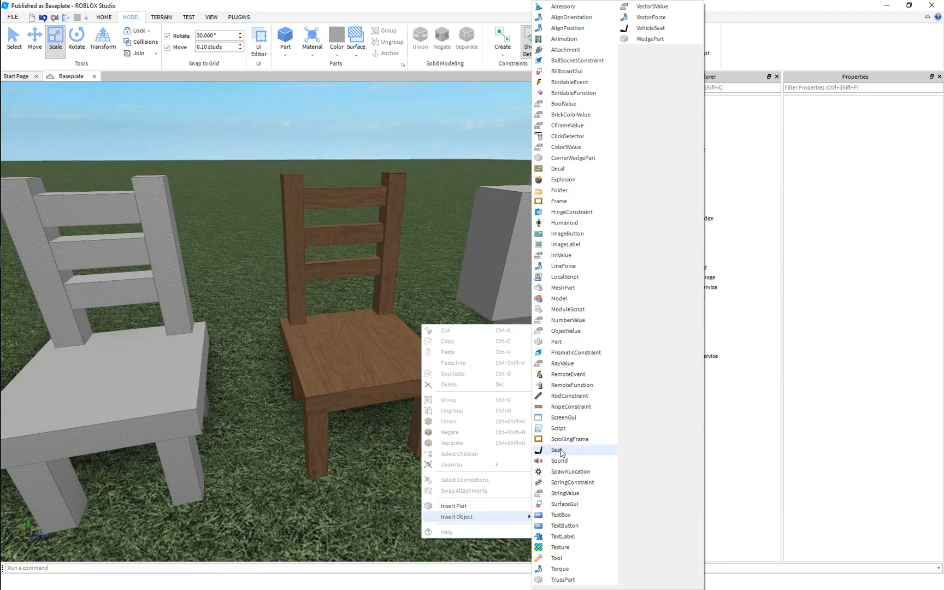
left_click(556, 450)
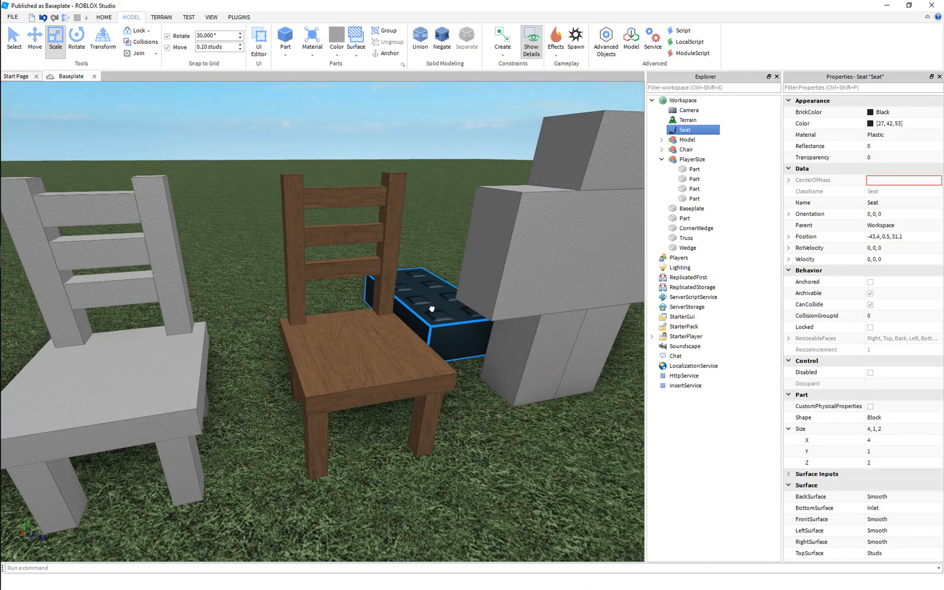
scroll(366, 429, "up", 5)
right_click_drag(380, 425, 379, 425)
scroll(380, 426, "down", 3)
left_click_drag(331, 366, 489, 445)
right_click_drag(489, 444, 490, 446)
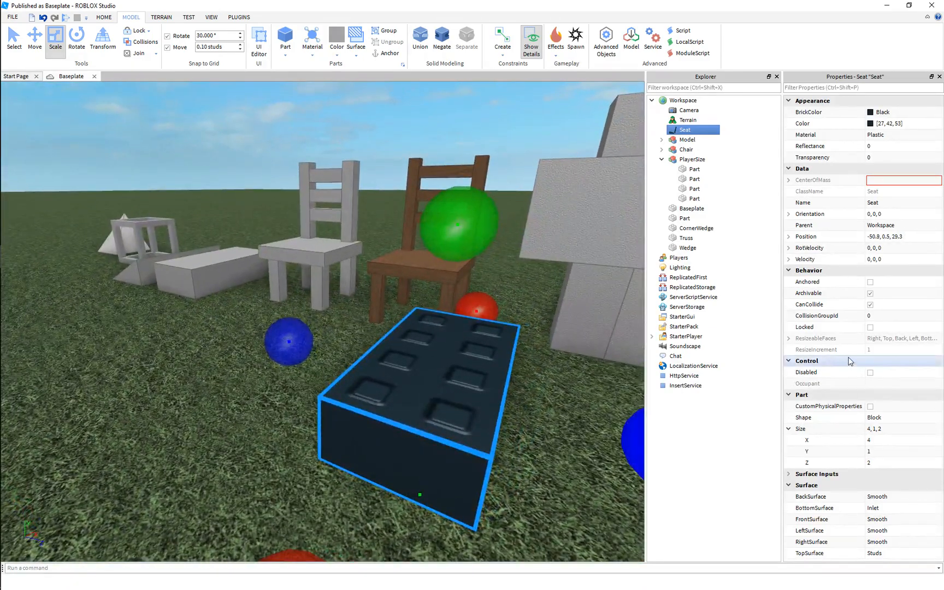
Set the Seat's bottom and top surfaces to Smooth and its front surface to Hinge to mark the sitting direction.
left_click(888, 508)
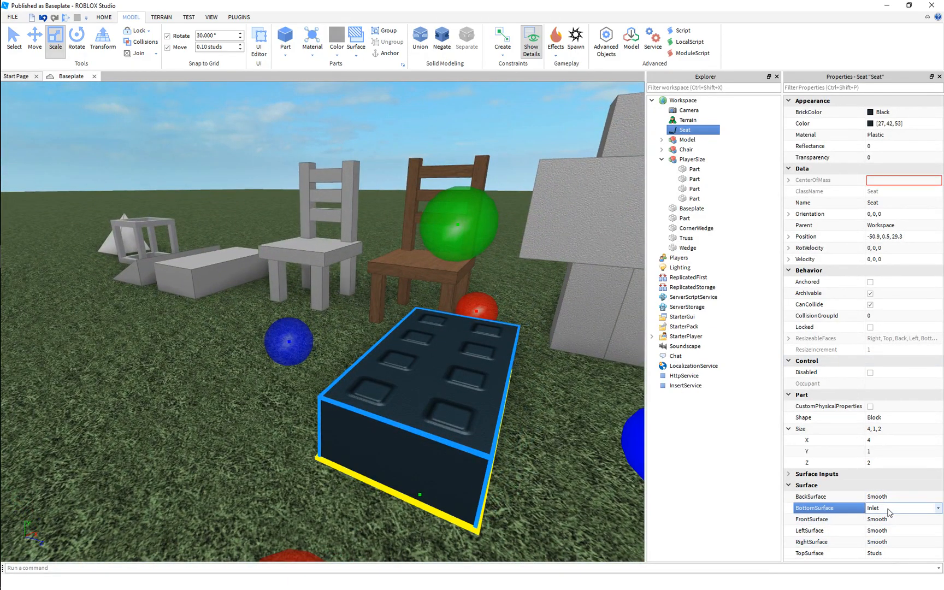
left_click(893, 553)
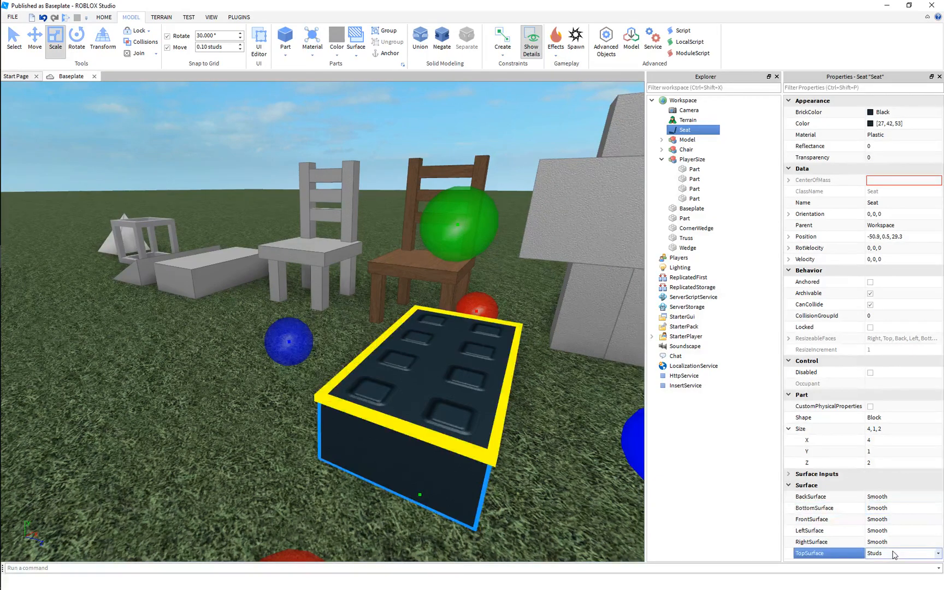
left_click(886, 520)
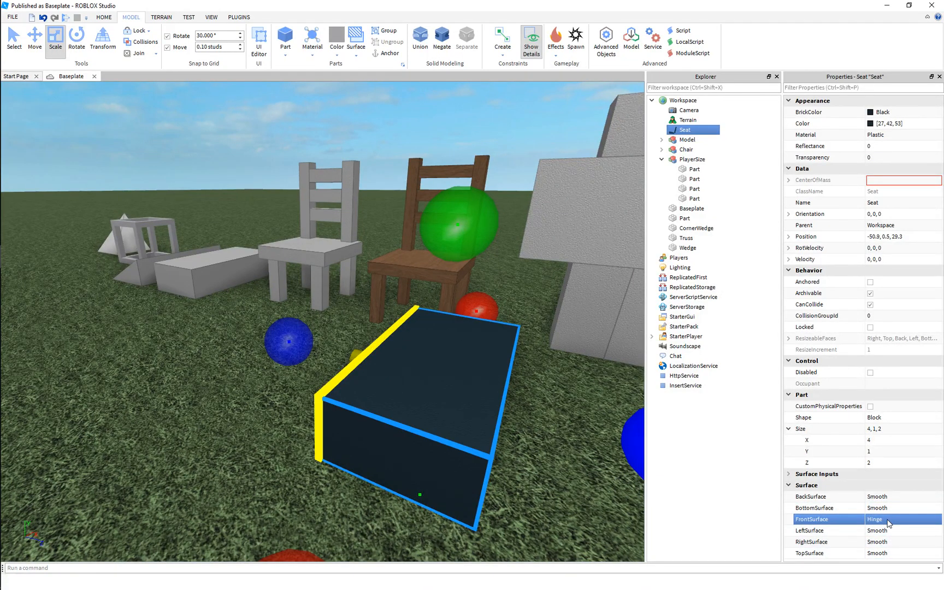
left_click(250, 433)
key("a")
right_click_drag(250, 433, 251, 432)
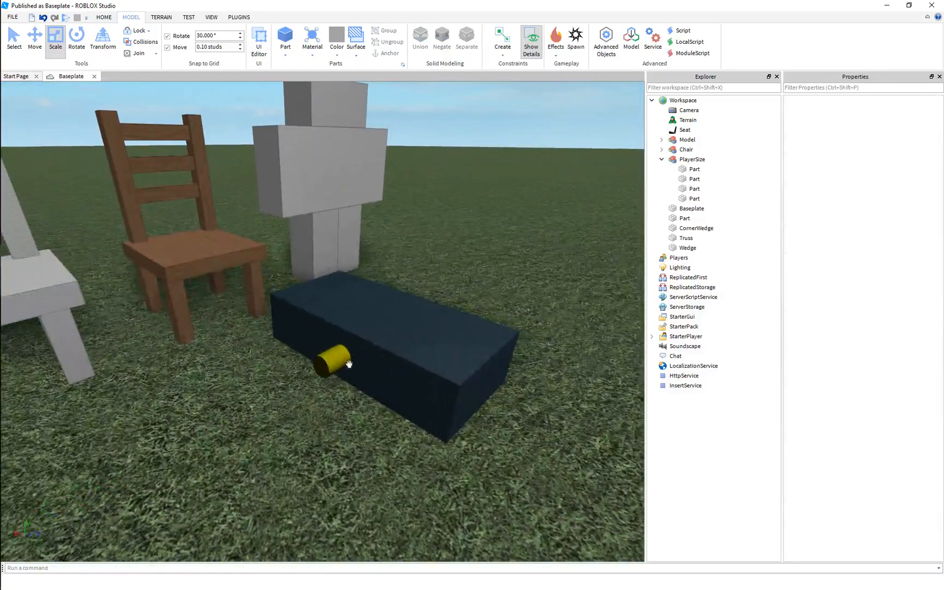
Scale the Seat block to 2 × 0.2 × 2 and place it on top of the brown chair's seat.
key("s")
right_click_drag(341, 362, 341, 362)
key("w")
left_click(457, 345)
left_click_drag(475, 274, 466, 312)
key("a")
right_click_drag(385, 357, 403, 367)
left_click_drag(603, 453, 482, 394)
key("d")
right_click_drag(411, 351, 410, 352)
left_click_drag(405, 383, 276, 263)
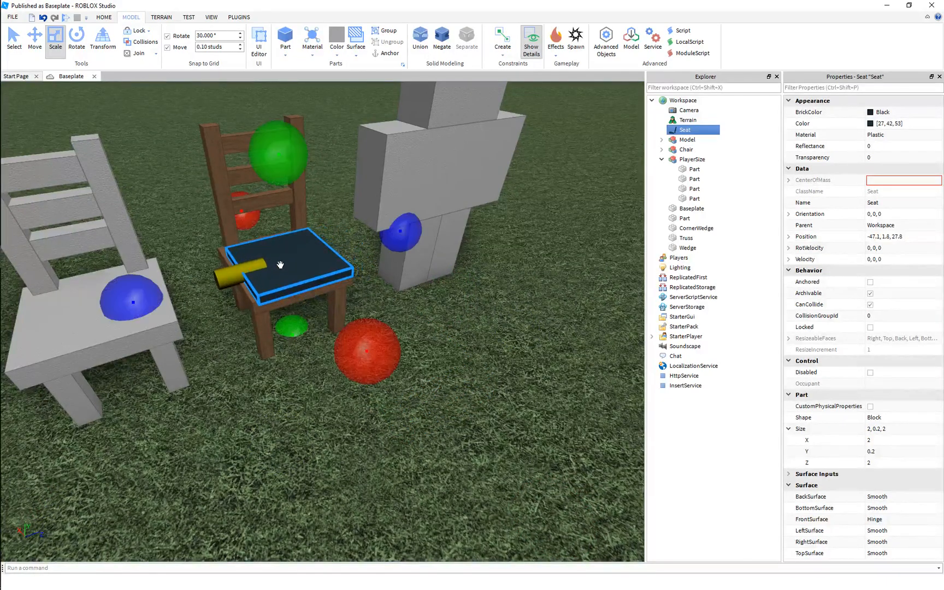
Rotate the Seat block 90° so its hinge faces the chair's front, centre it, and lower it 0.2 studs into the wooden seat.
key("ctrl+r")
right_click_drag(295, 270, 295, 270)
key("w")
key("d")
left_click_drag(308, 294, 322, 296)
right_click_drag(322, 295, 322, 298)
key("d")
key("a")
key("d")
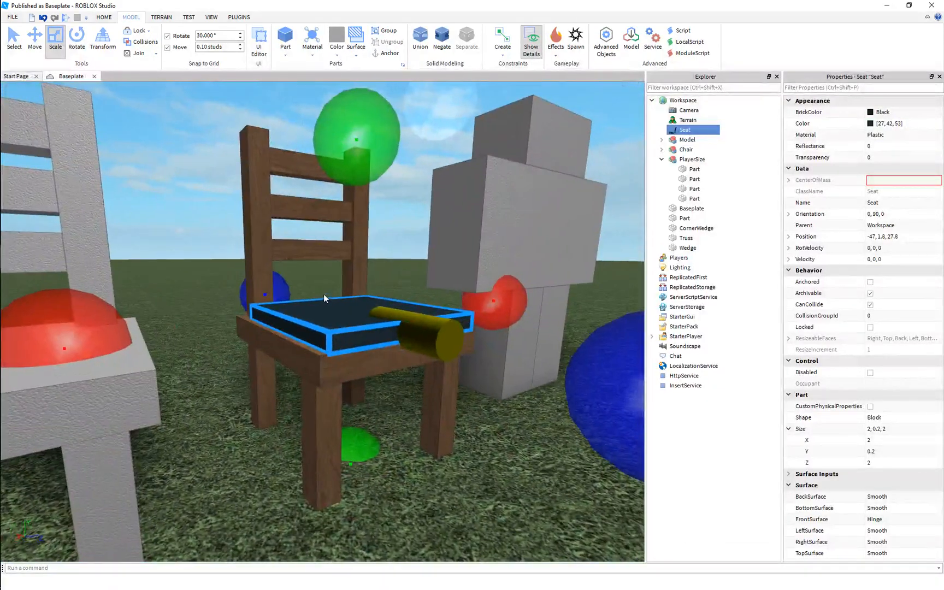
key("ctrl+2")
left_click_drag(362, 219, 361, 235)
Select only the wooden seat part inside the Chair model and shorten it slightly from its rear edge.
scroll(384, 278, "down", 4)
right_click_drag(384, 278, 236, 318)
scroll(383, 278, "up", 3)
key("s")
key("a")
scroll(236, 318, "up", 3)
scroll(237, 318, "down", 3)
left_click(299, 338)
right_click_drag(299, 340, 299, 341)
left_click(373, 326, "alt")
key("ctrl+3")
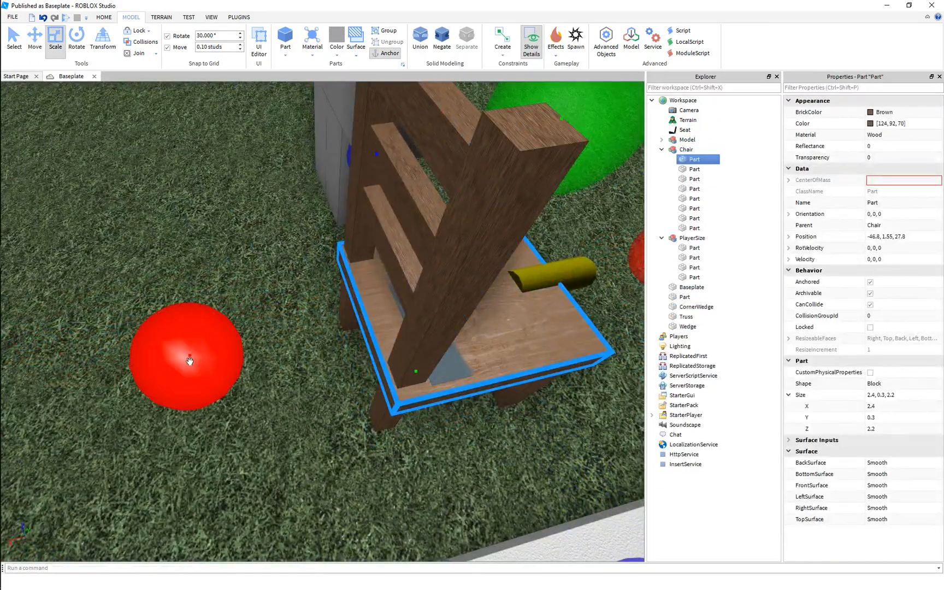
left_click_drag(189, 361, 202, 359)
left_click(253, 246)
Set the Seat block's transparency to 1 and anchor it.
right_click_drag(253, 245, 253, 246)
left_click(367, 342)
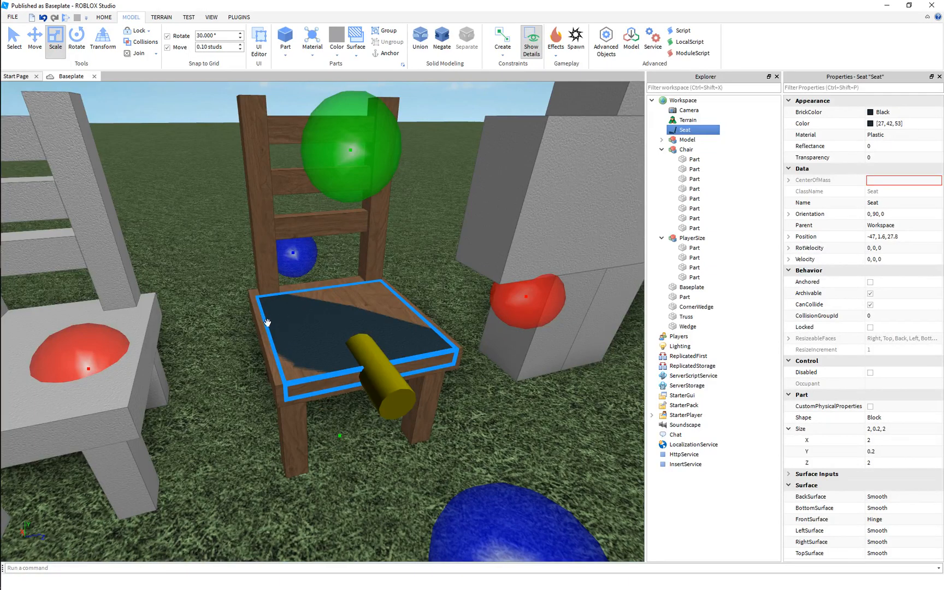
right_click_drag(319, 325, 318, 325)
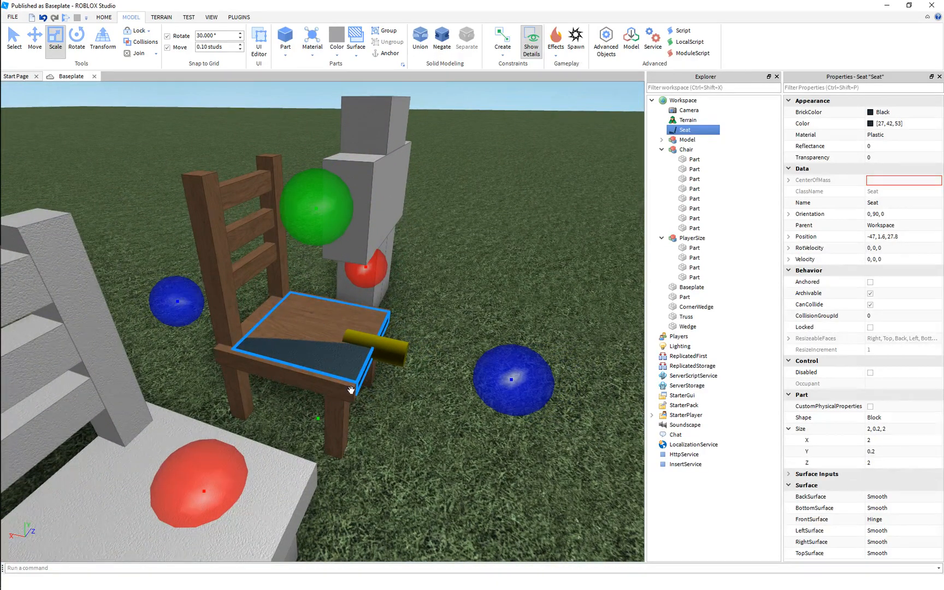
scroll(351, 390, "up", 3)
right_click_drag(418, 277, 417, 278)
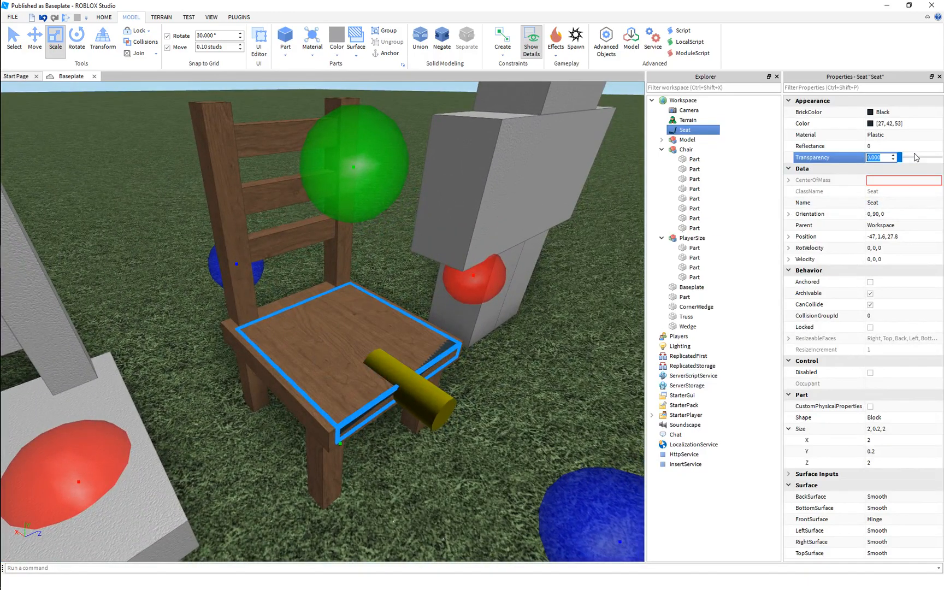
type("1")
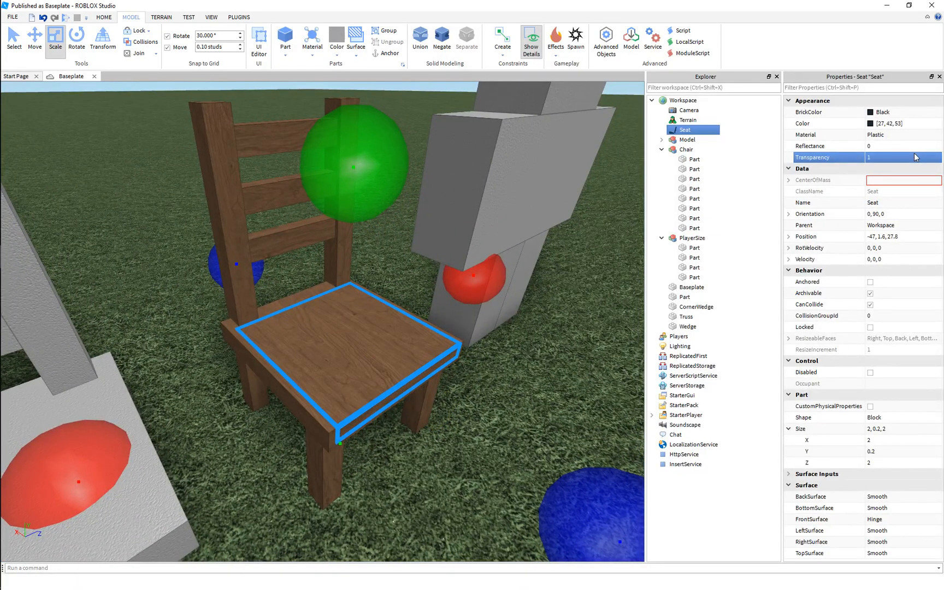
left_click(870, 282)
left_click(559, 382)
Look over the finished brown chair with its invisible seat from different distances and angles.
right_click_drag(559, 383, 559, 383)
key("s")
key("d")
key("w")
key("w")
key("s")
key("w")
key("s")
key("w")
key("d")
key("s")
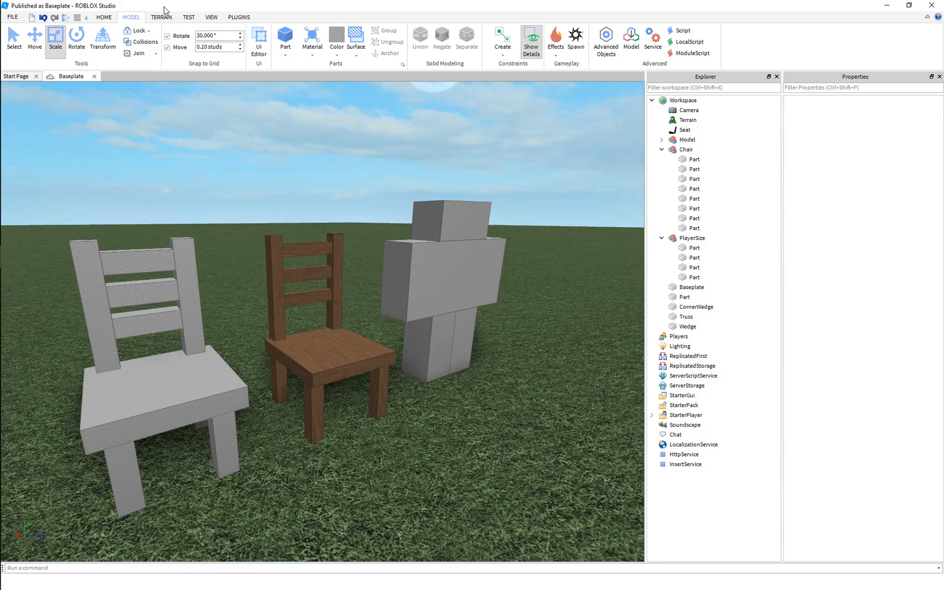
Play-test the place, sit the character on the brown chair, view it from the front, and stop the test.
left_click(187, 17)
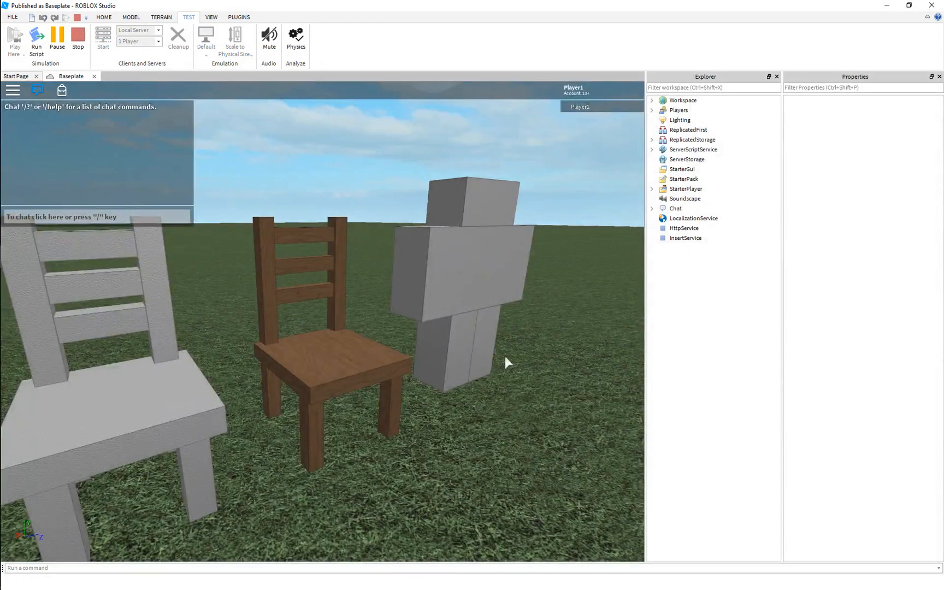
scroll(478, 337, "down", 5)
scroll(464, 342, "up", 2)
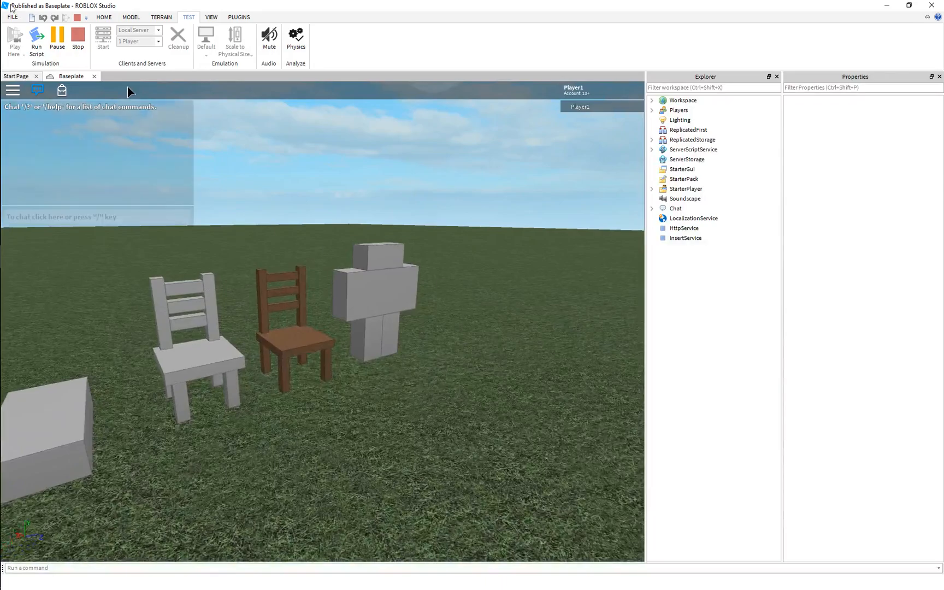
right_click_drag(463, 233, 469, 393)
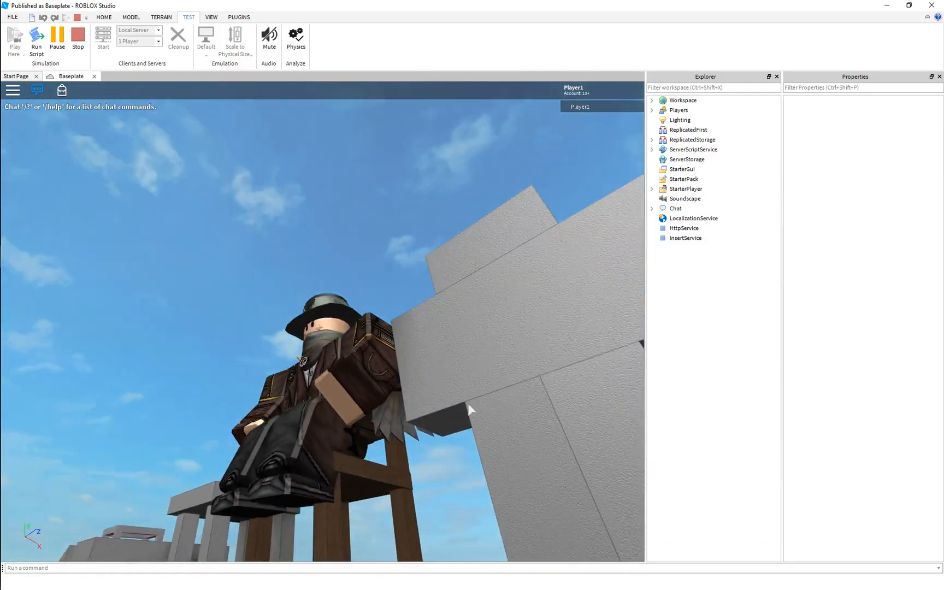
right_click_drag(342, 471, 341, 466)
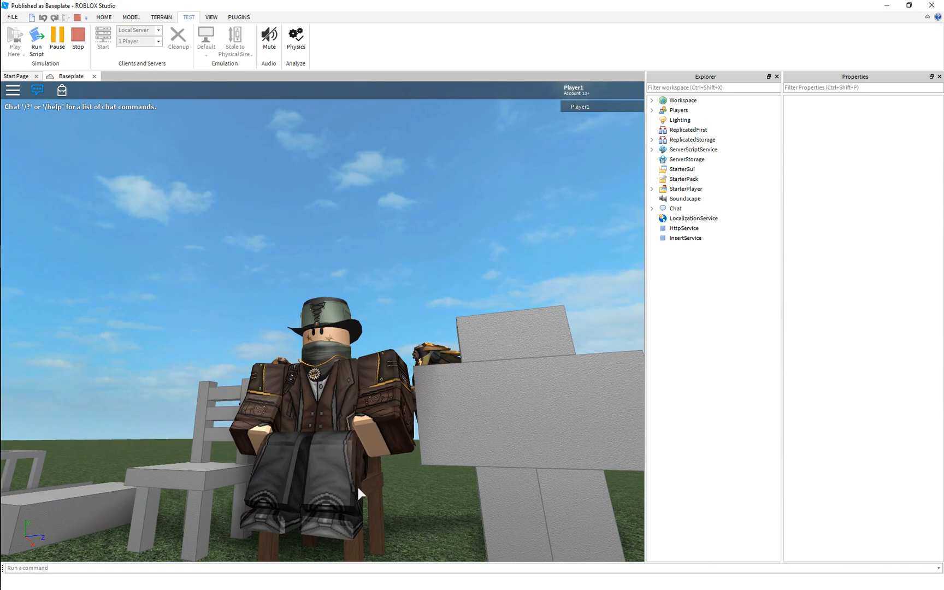
key("shift+F5")
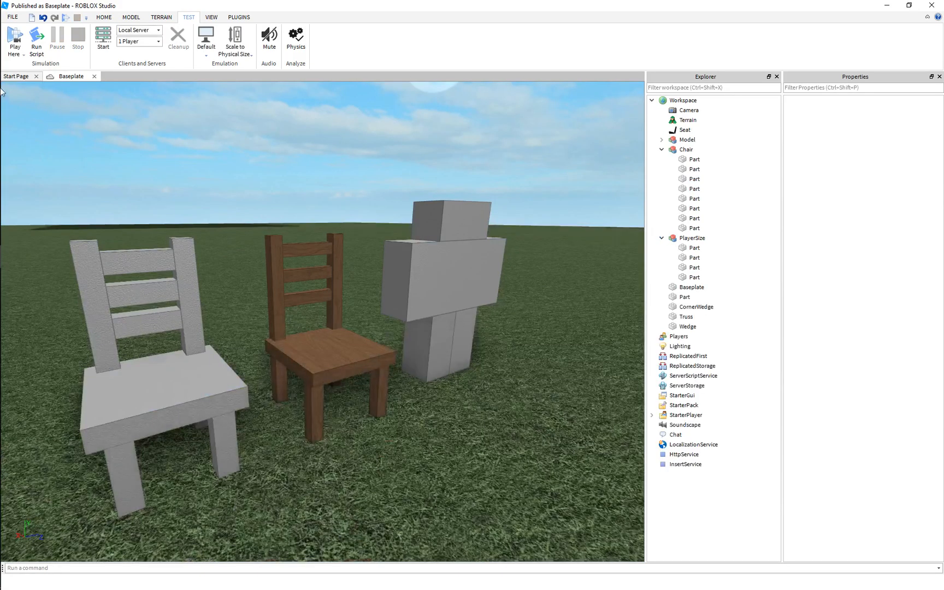
Select the invisible Seat on the brown chair and shorten it from its front edge to 1.8 studs in Z.
scroll(323, 351, "up", 10)
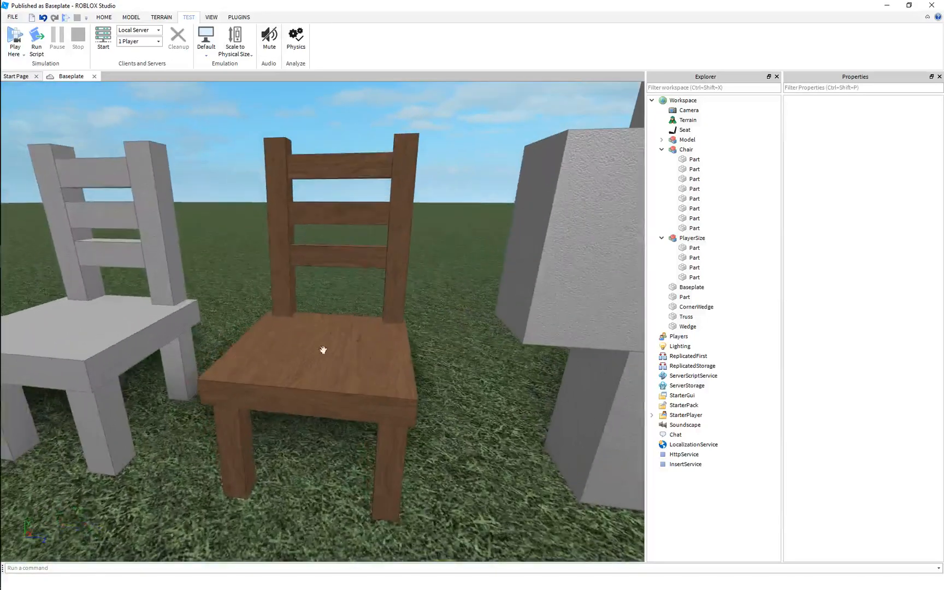
left_click(323, 350)
right_click_drag(323, 350, 320, 346)
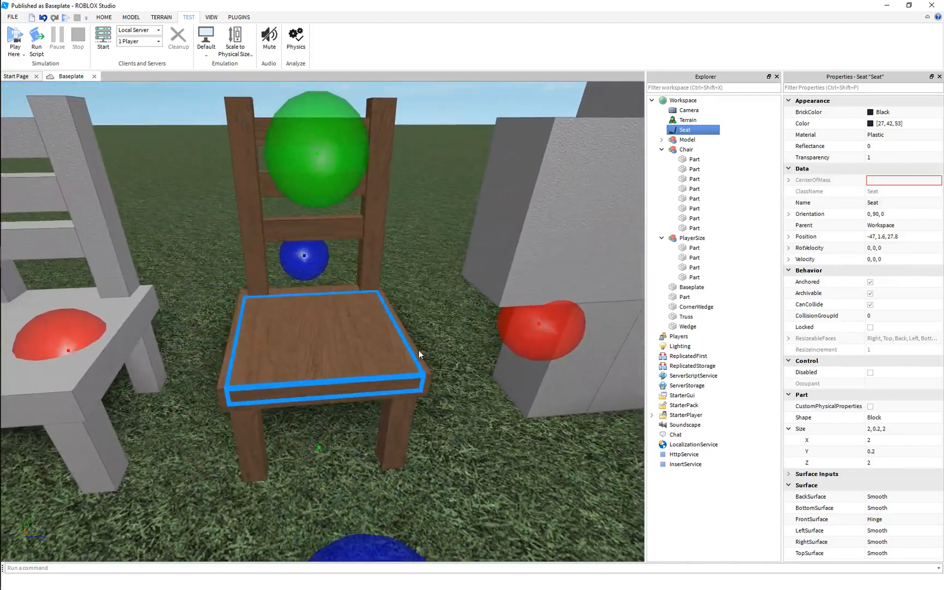
left_click(419, 350)
left_click(431, 270)
right_click_drag(432, 270, 390, 267)
left_click(320, 269)
right_click_drag(320, 269, 323, 270)
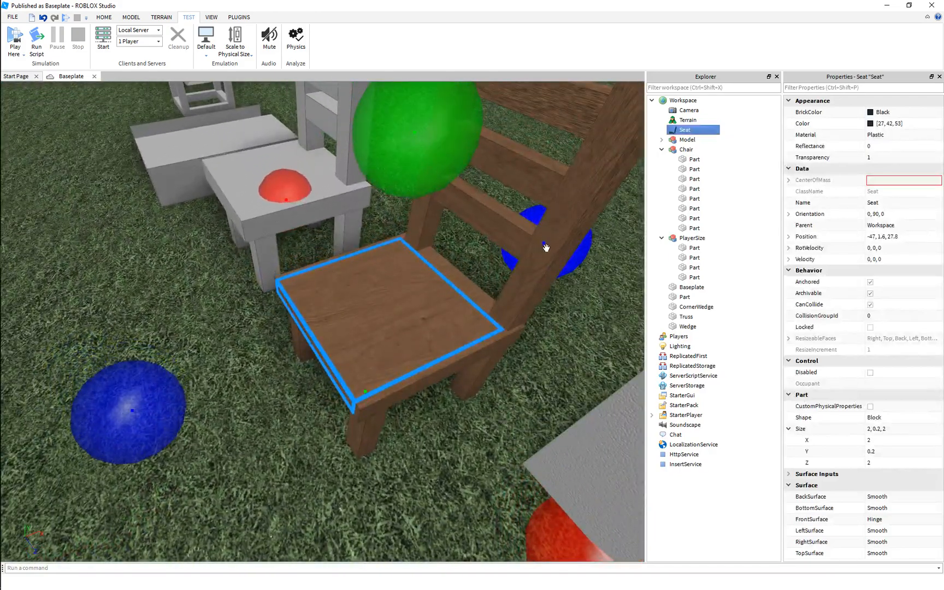
right_click_drag(137, 411, 154, 405)
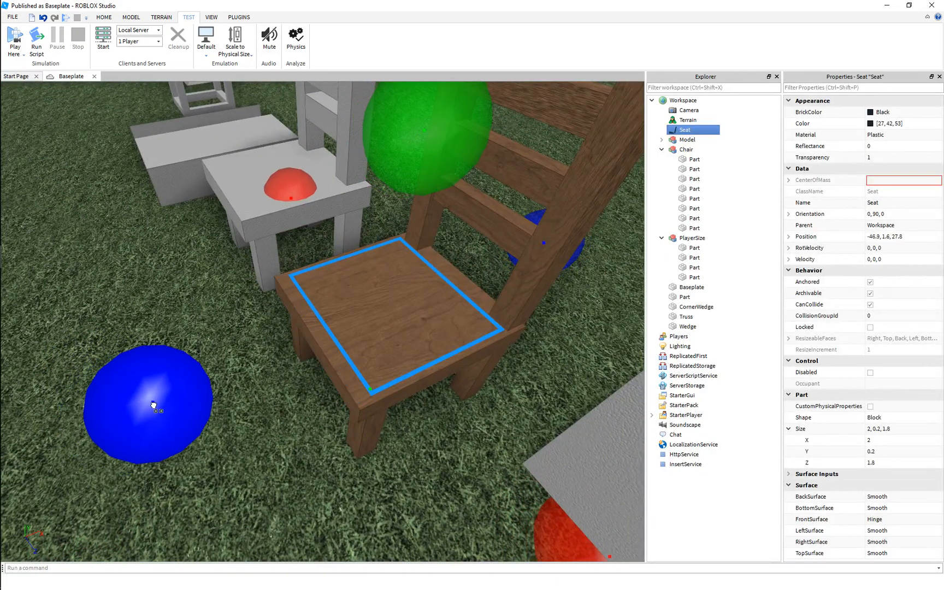
left_click_drag(152, 404, 156, 401)
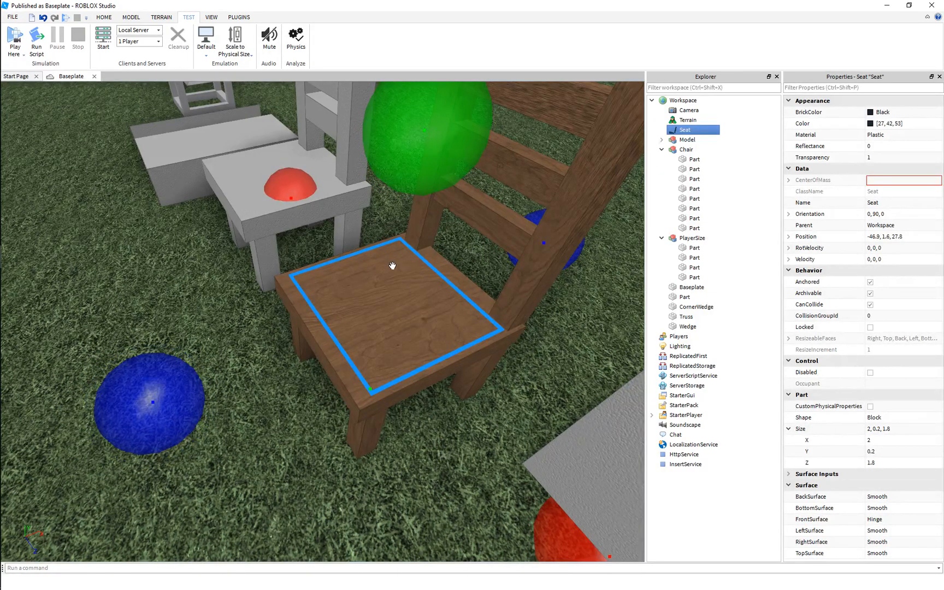
Shorten the wooden seat part from its front edge to 2.1 studs in X and move both front legs back to match.
left_click(327, 356)
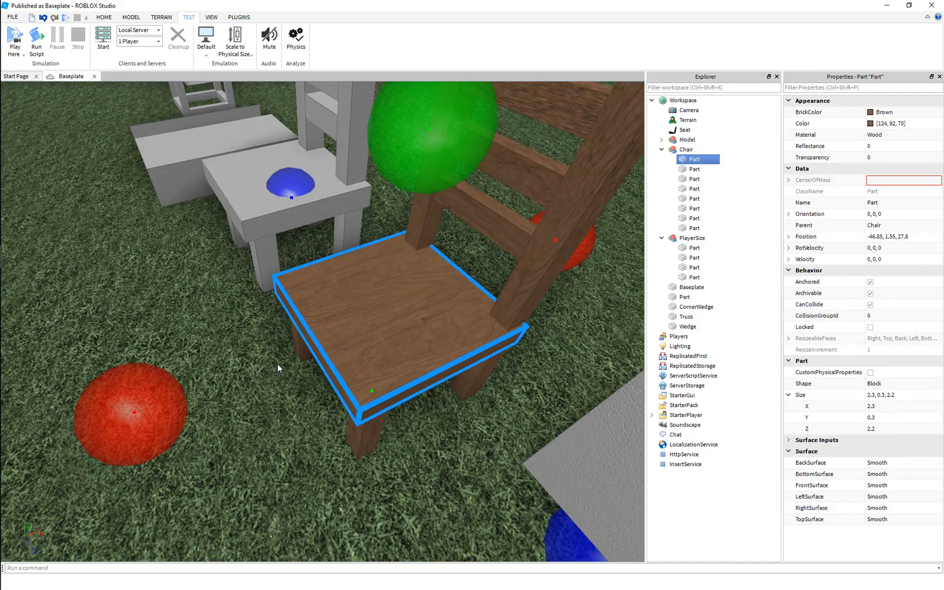
left_click_drag(135, 412, 149, 407)
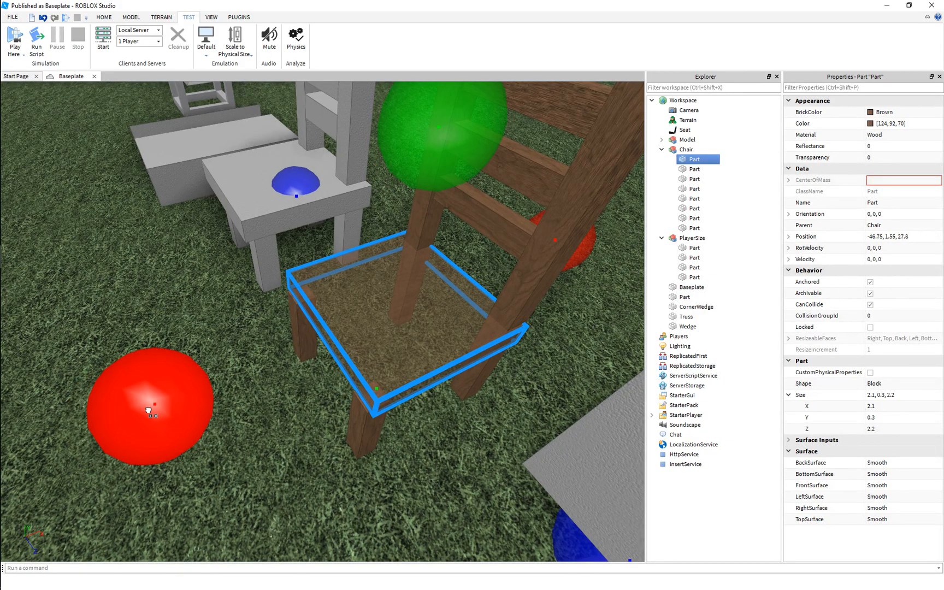
left_click(306, 325)
left_click(374, 429, "ctrl")
key("ctrl+2")
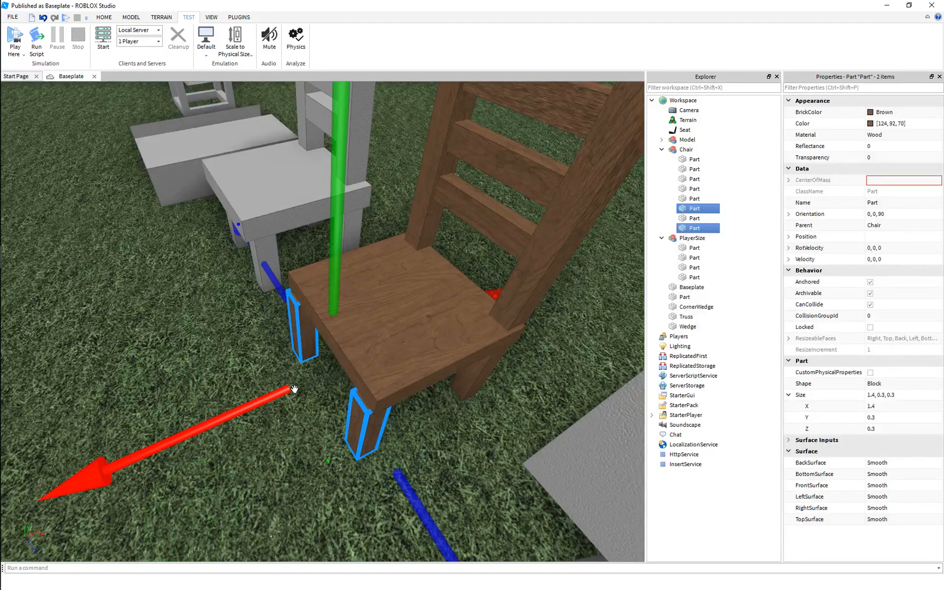
left_click(201, 364)
right_click_drag(202, 365, 215, 355)
Select the invisible Seat and shorten it from its front edge to 0.8 studs in Z.
key("a")
left_click(343, 448)
right_click_drag(343, 448, 339, 463)
key("s")
key("ctrl+3")
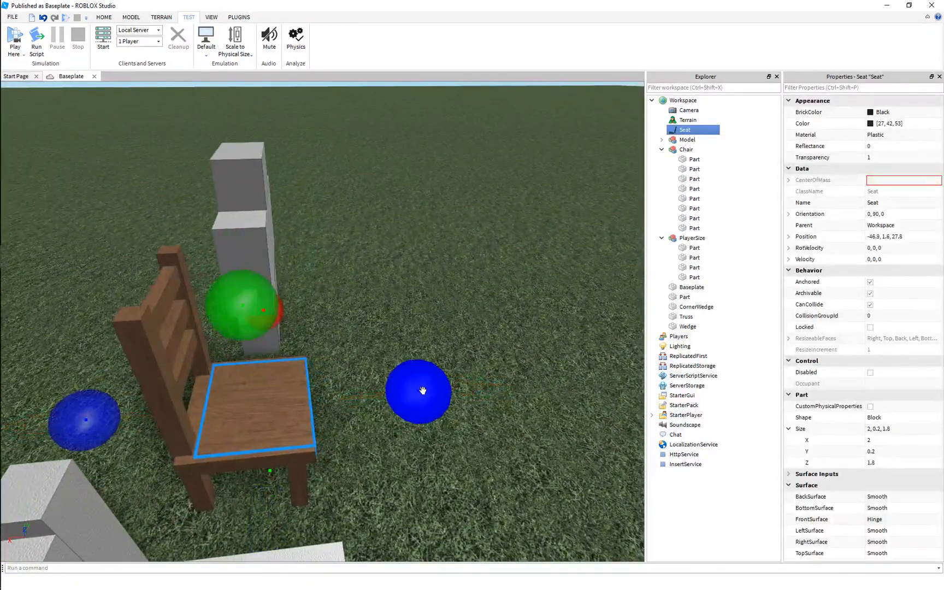
left_click_drag(421, 390, 368, 395)
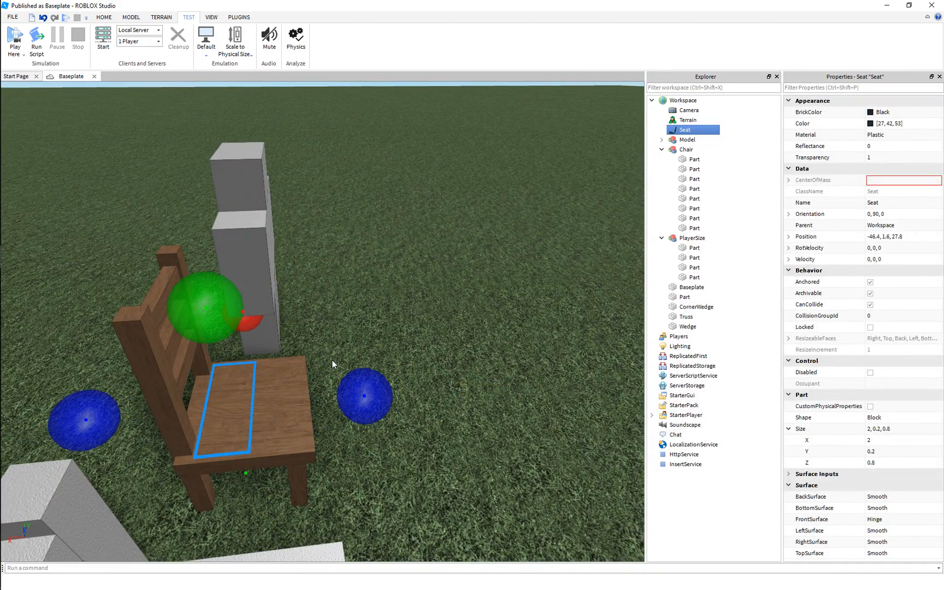
Move the invisible Seat along the chair's depth to X position -46.6, just in front of the backrest.
key("ctrl+2")
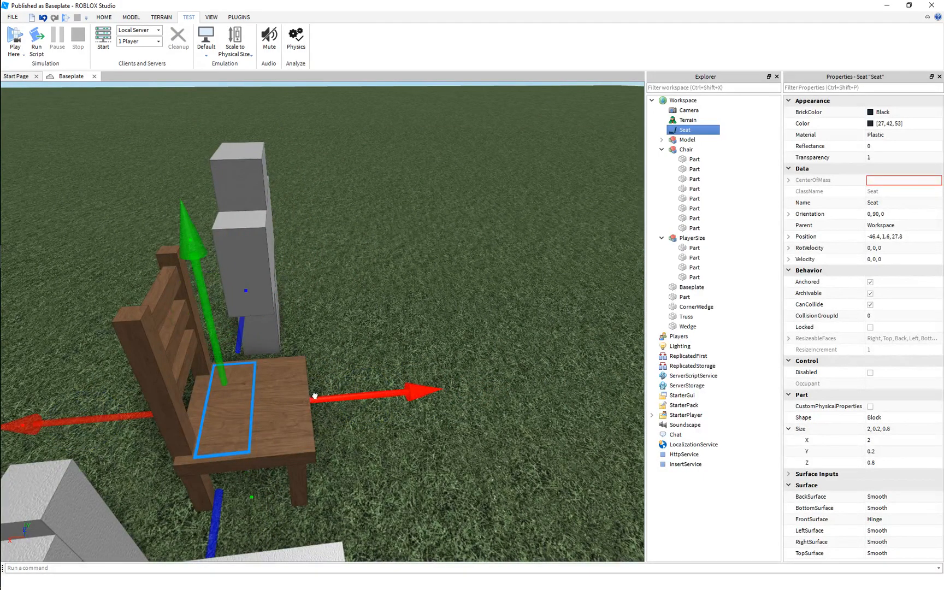
left_click_drag(312, 392, 353, 390)
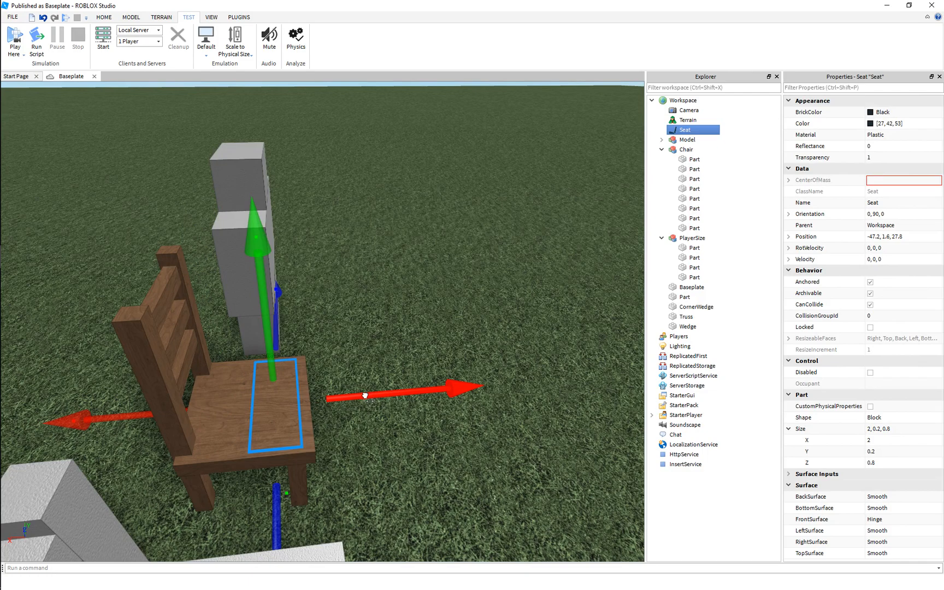
left_click(349, 361)
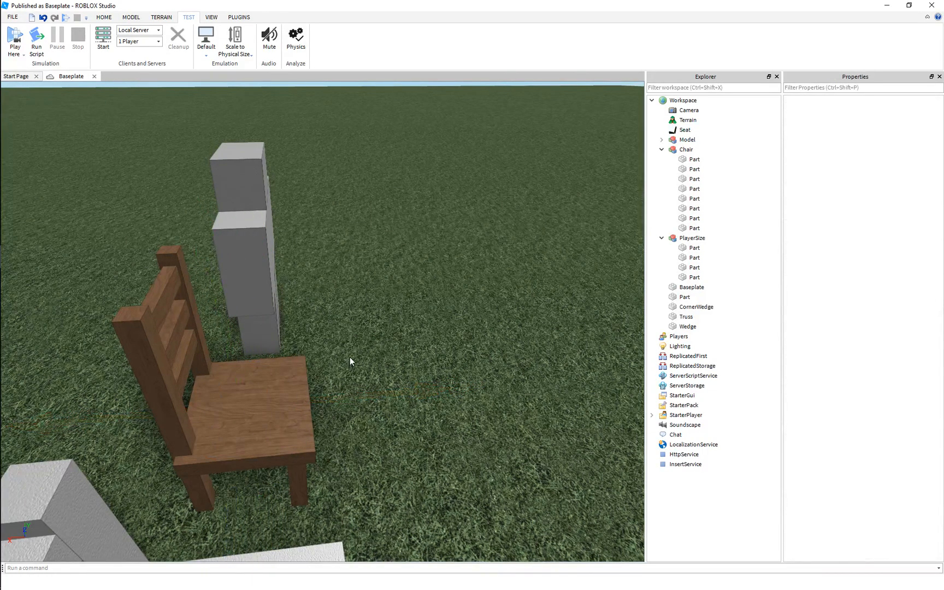
left_click(229, 403)
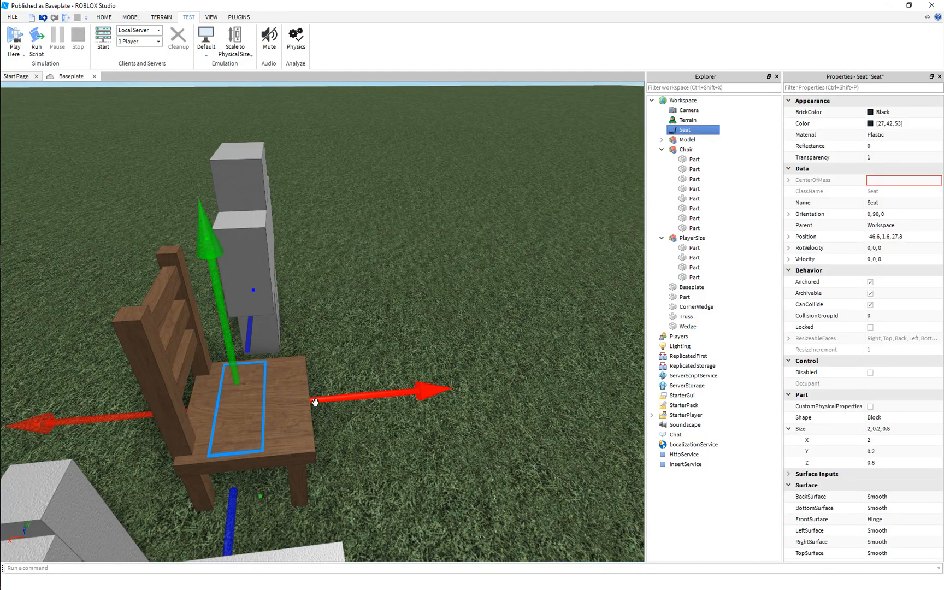
left_click(292, 404)
key("f")
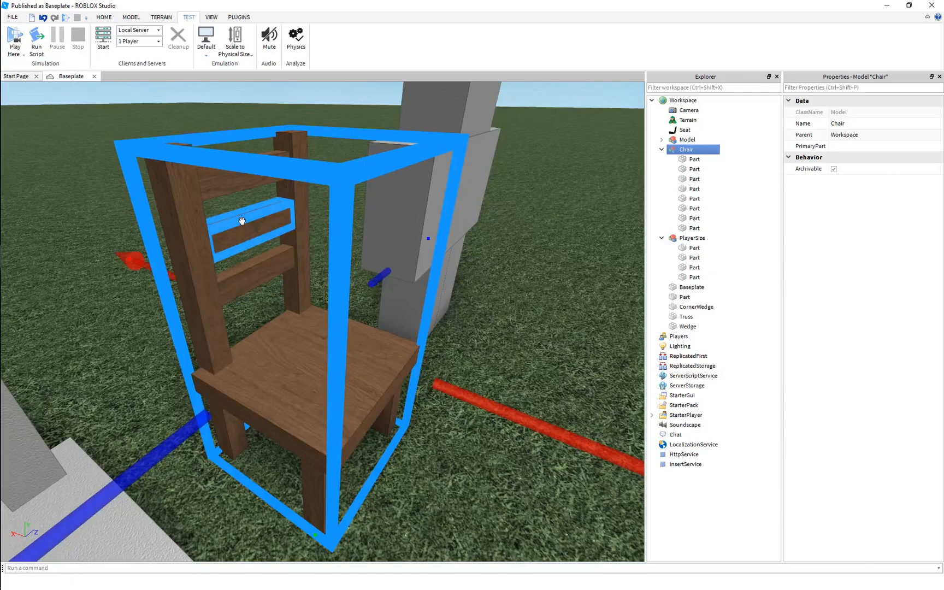
left_click(323, 360)
key("f")
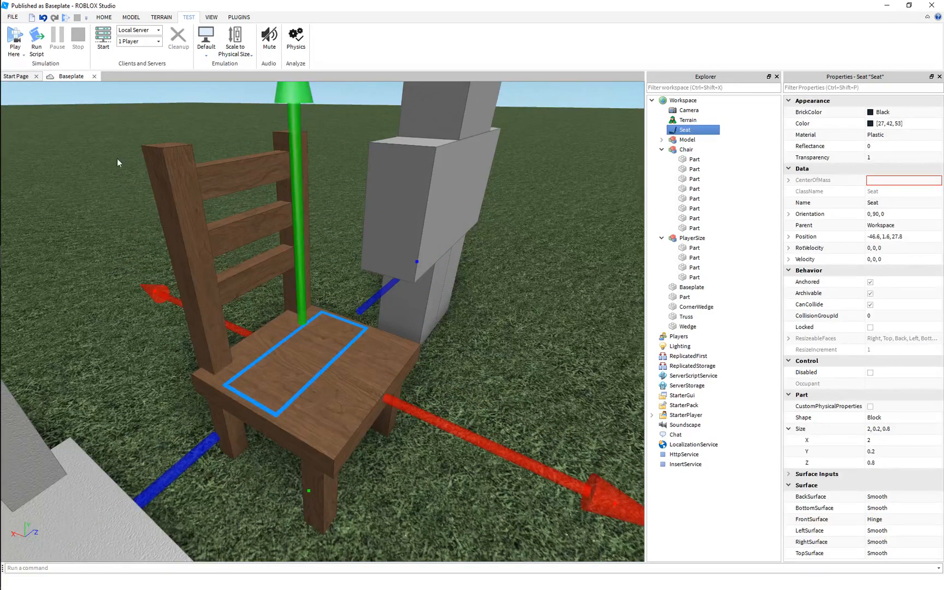
Play-test the place again, sit the character on the brown chair, view the pose from the front, and stop the test.
left_click(13, 37)
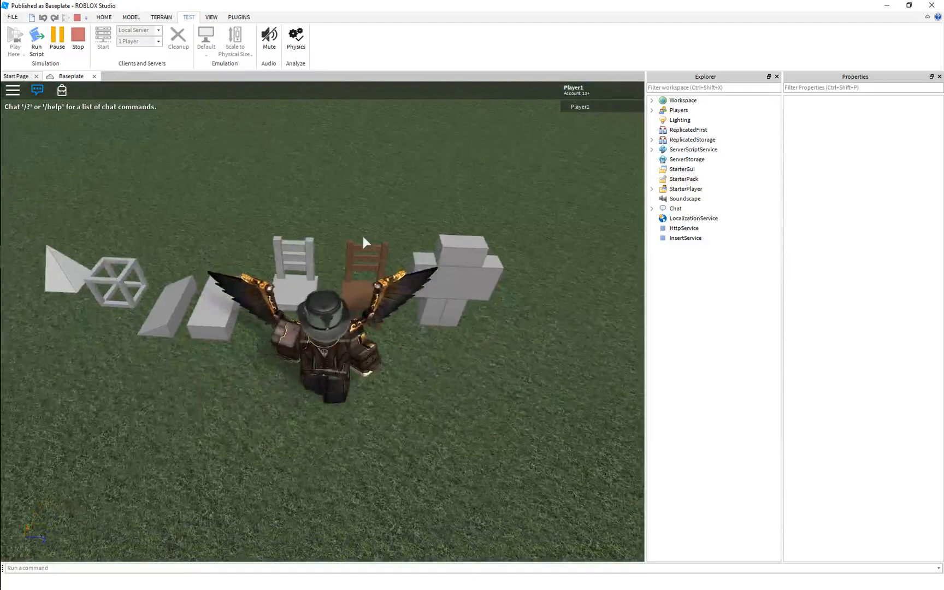
key("w")
right_click_drag(363, 236, 363, 242)
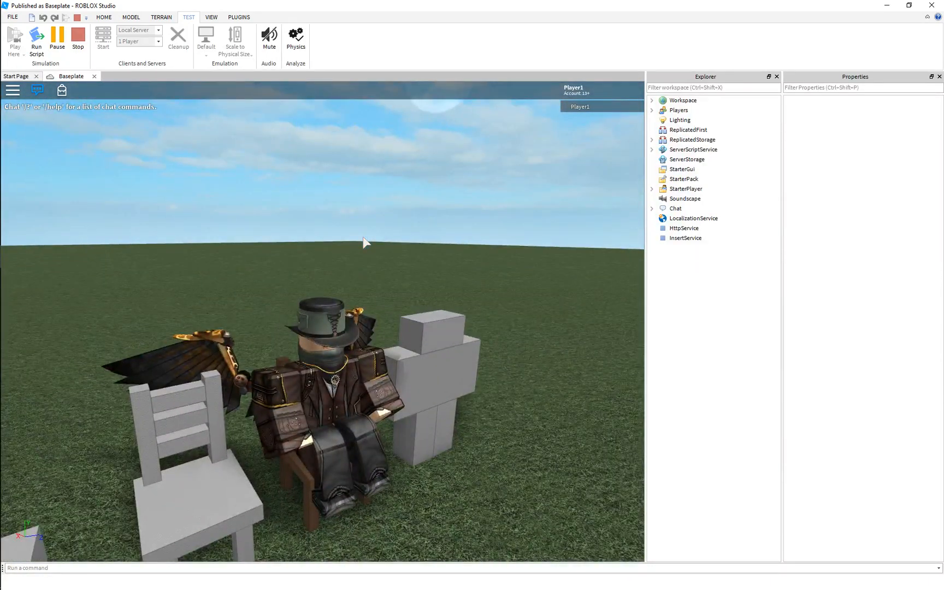
key("shift+F5")
Lengthen the invisible Seat towards the chair's front to 1.4 studs in Z and deselect it.
key("ctrl+3")
left_click_drag(394, 392, 436, 395)
left_click(405, 338)
Select the brown chair with its Seat, ungroup the Chair model, and group its eight wooden parts into a new model.
right_click_drag(394, 300, 394, 299)
key("d")
key("s")
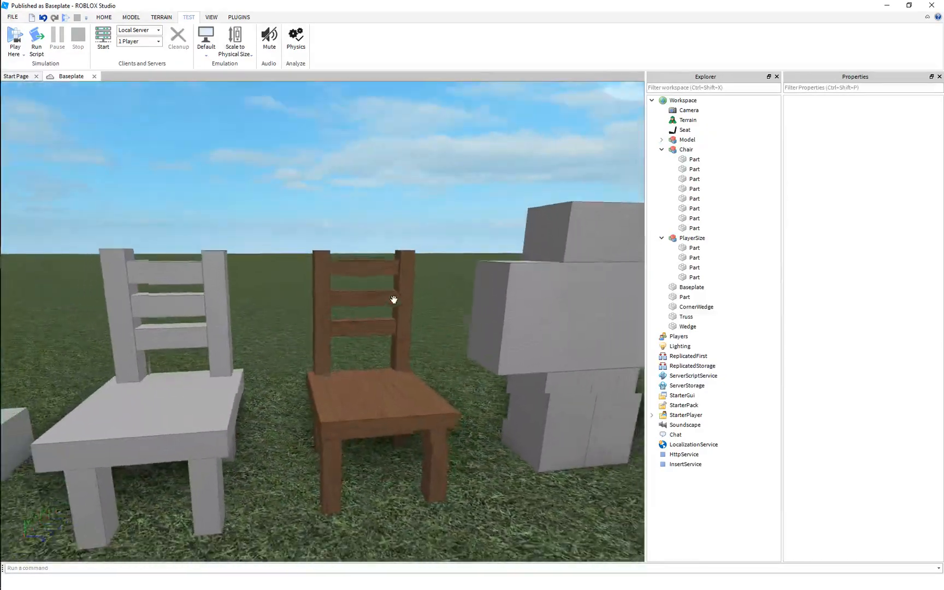
left_click_drag(248, 219, 424, 449)
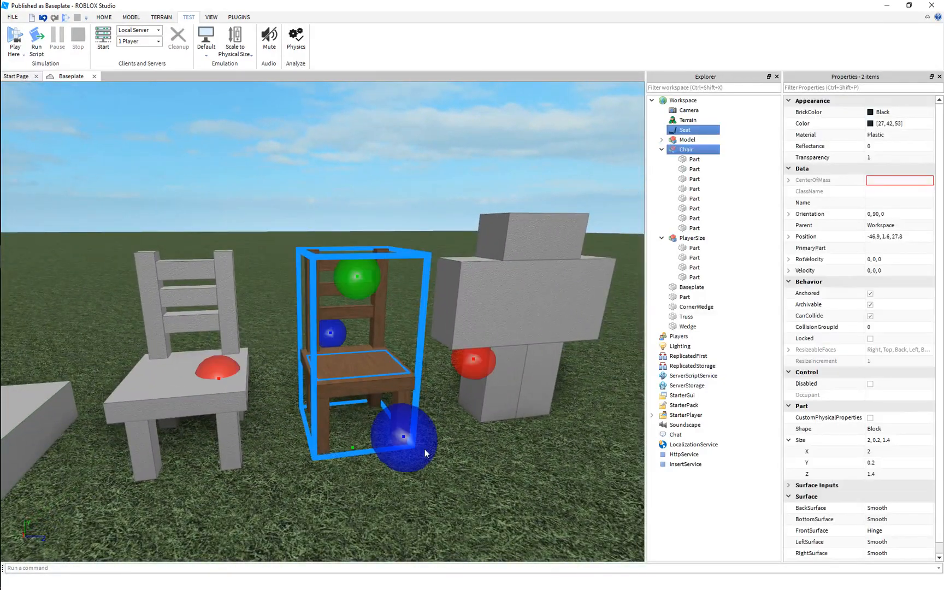
right_click(374, 385)
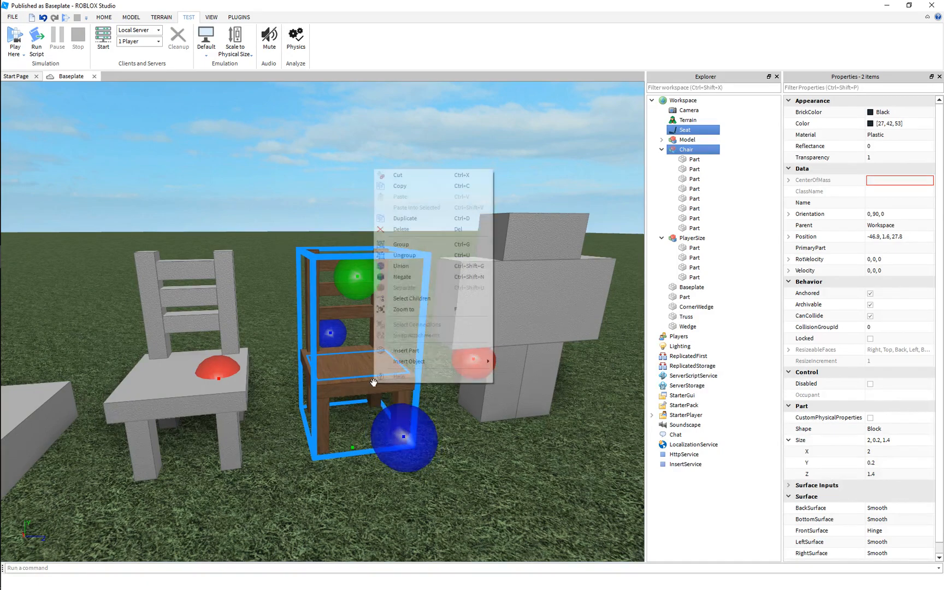
left_click(405, 255)
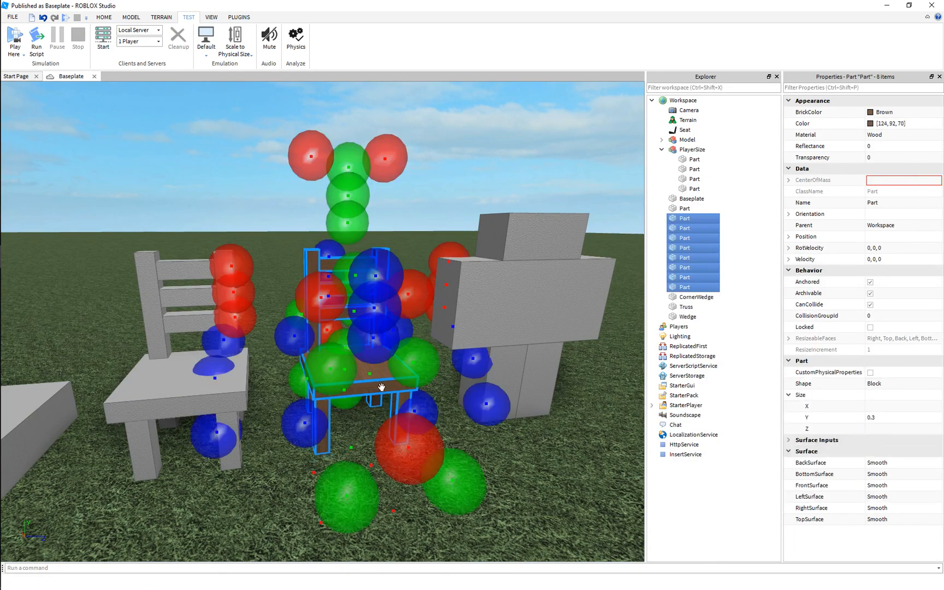
right_click(375, 380)
left_click(407, 247)
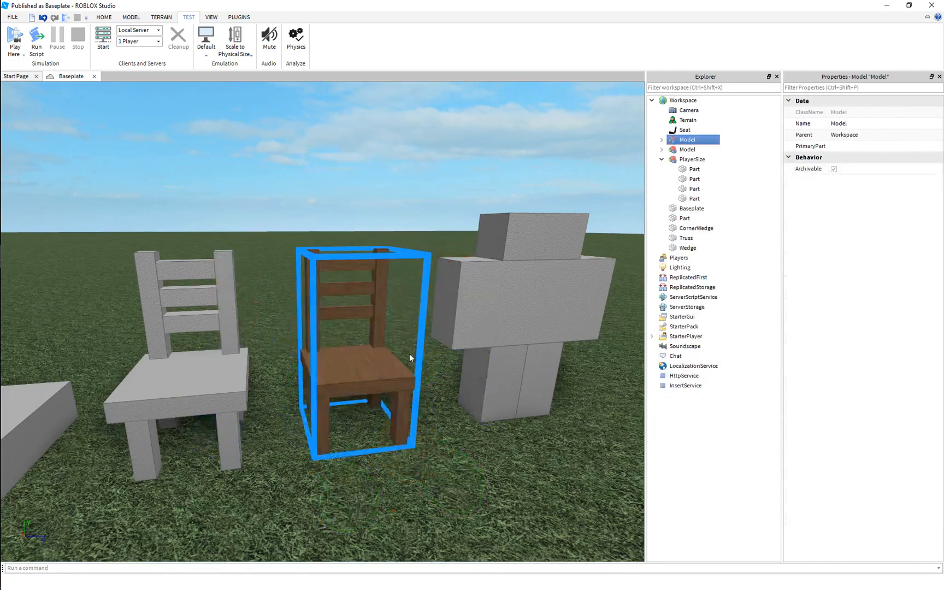
Rename the regrouped brown chair model as Chair and deselect it.
left_click(879, 122)
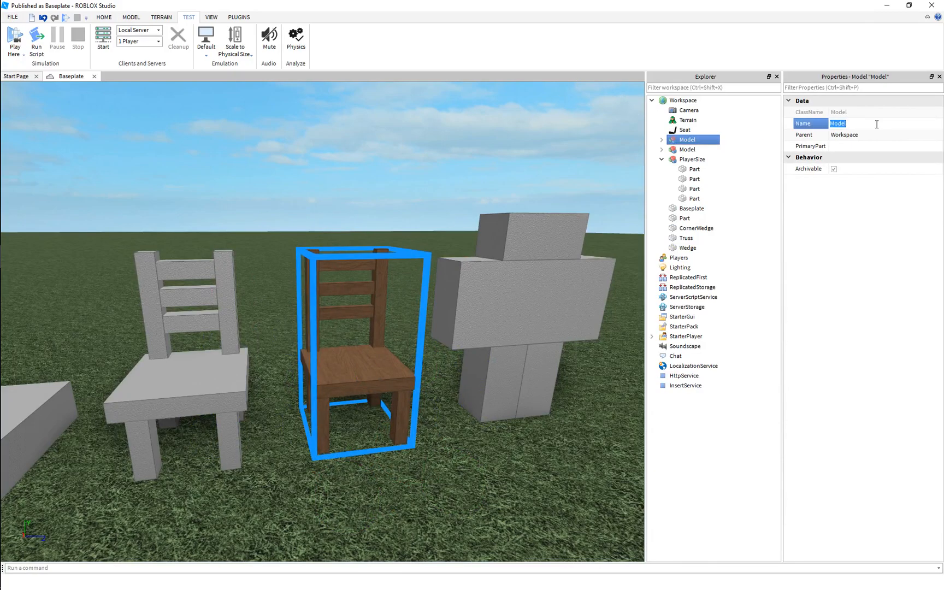
type("Chair")
key("Return")
left_click(344, 207)
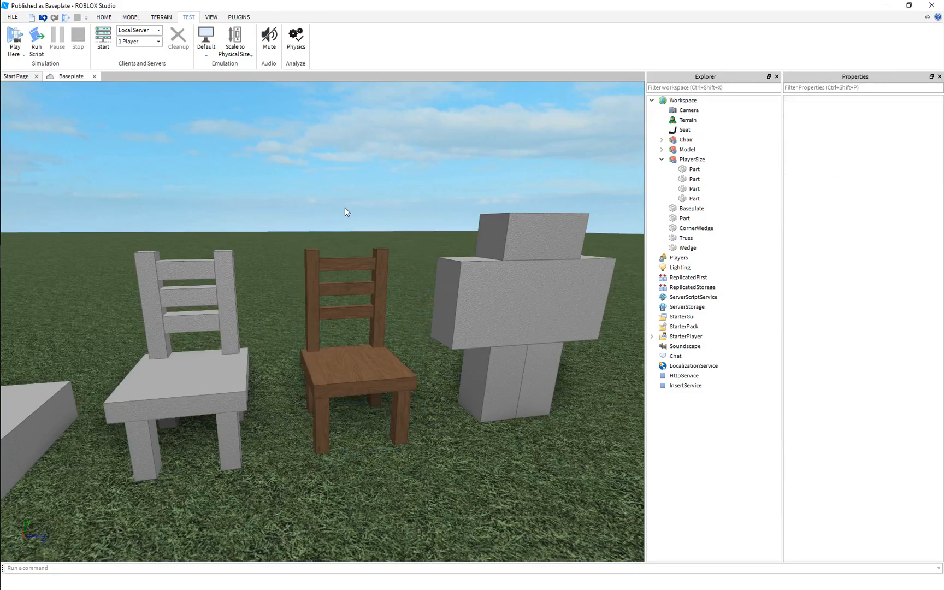
Look over the brown chair beside the grey chair and the player-sized figure from several distances and angles.
scroll(344, 207, "up", 5)
right_click_drag(344, 207, 344, 207)
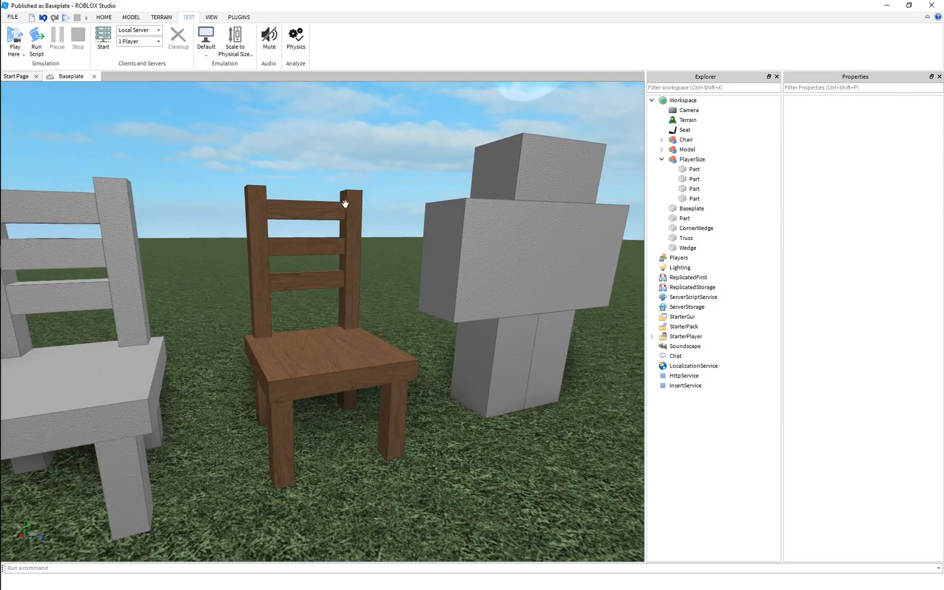
left_click(132, 17)
right_click_drag(325, 177, 325, 178)
right_click_drag(269, 306, 327, 301)
key("w")
key("s")
key("w")
key("d")
key("a")
key("w")
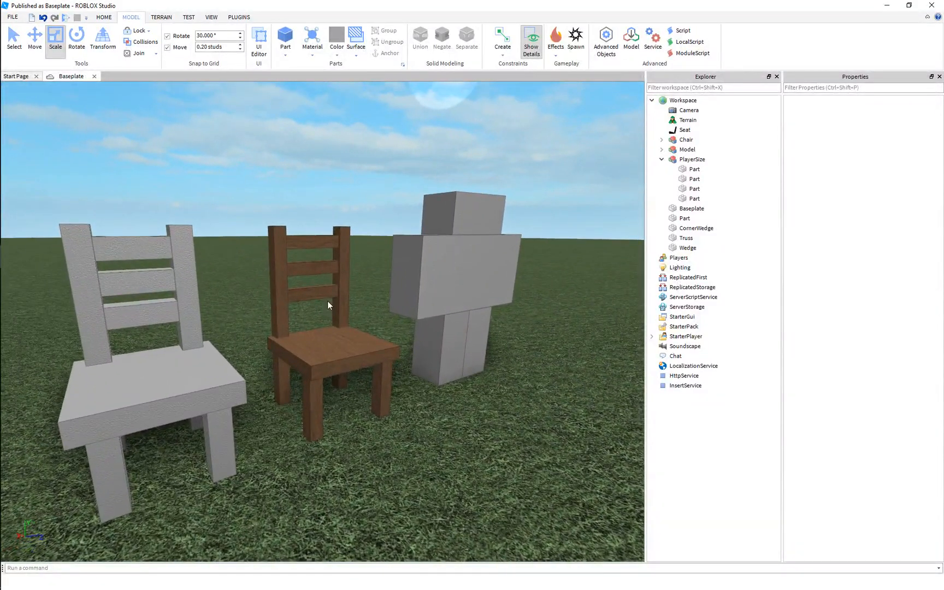
key("s")
right_click_drag(263, 364, 263, 363)
key("w")
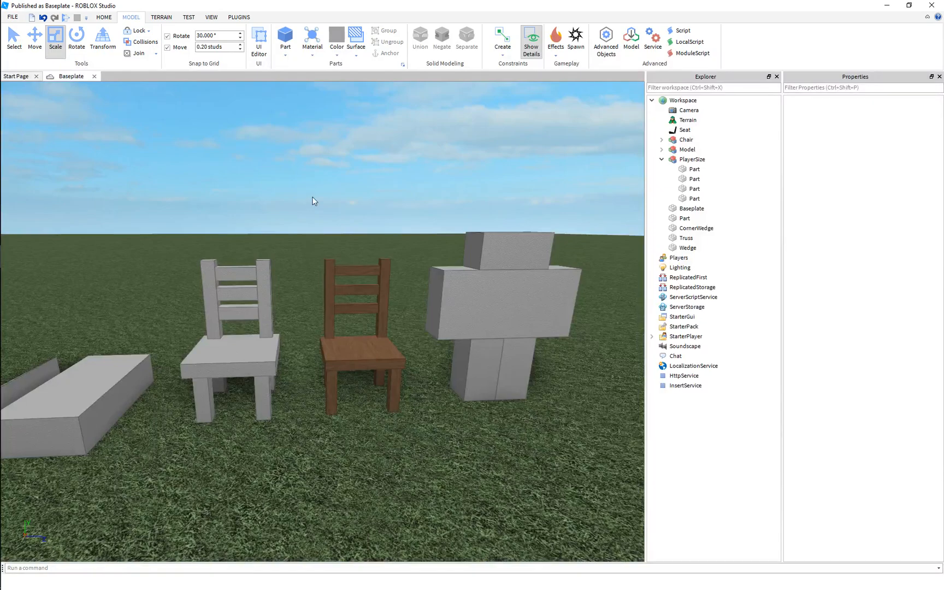